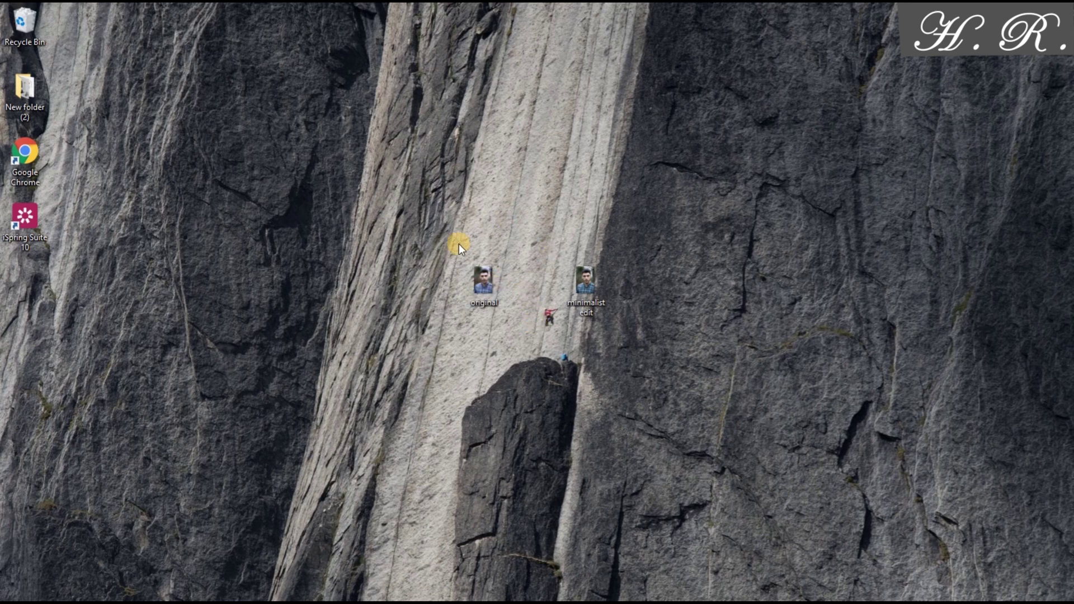
# Open the original photo, zoom in to examine the facial skin, return to the full view and close it
pyautogui.doubleClick(486, 283)
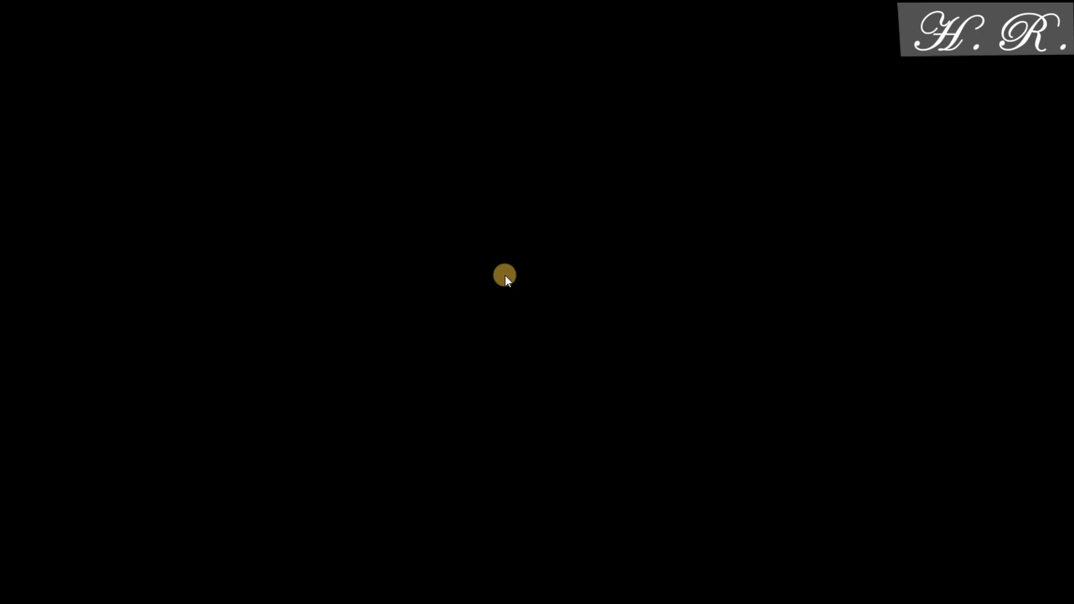
pyautogui.click(470, 38)
pyautogui.moveTo(484, 78); pyautogui.dragTo(398, 273)
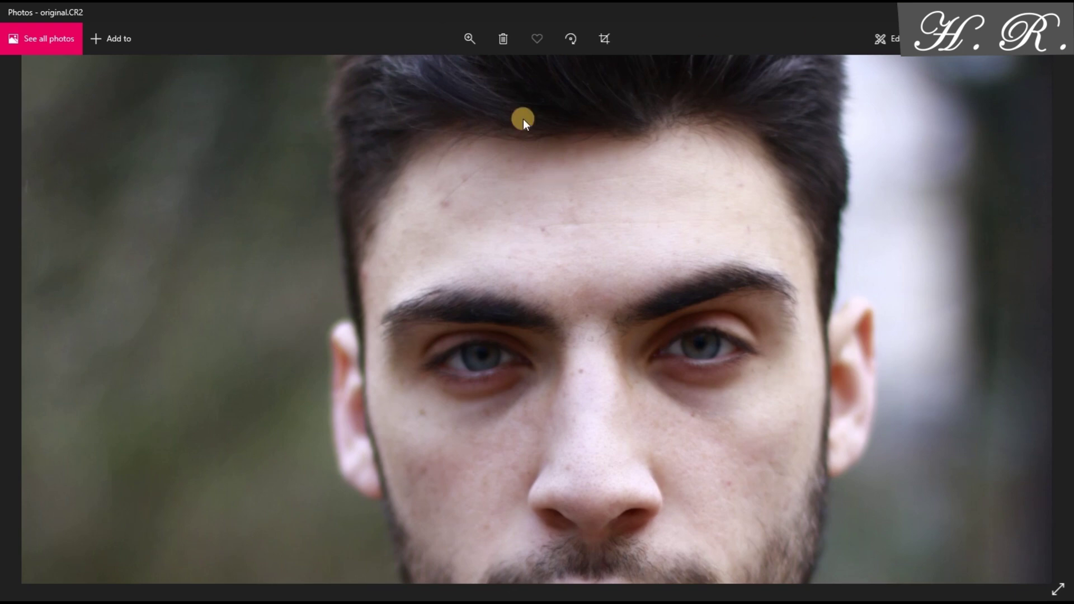
pyautogui.click(470, 38)
pyautogui.moveTo(415, 73); pyautogui.dragTo(398, 72)
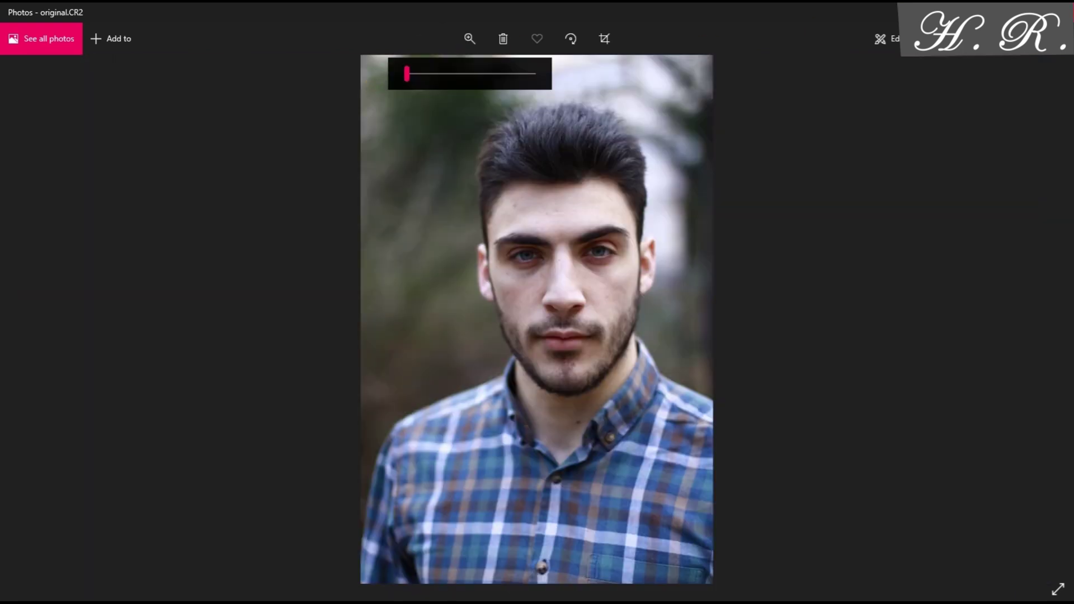
pyautogui.click(1060, 12)
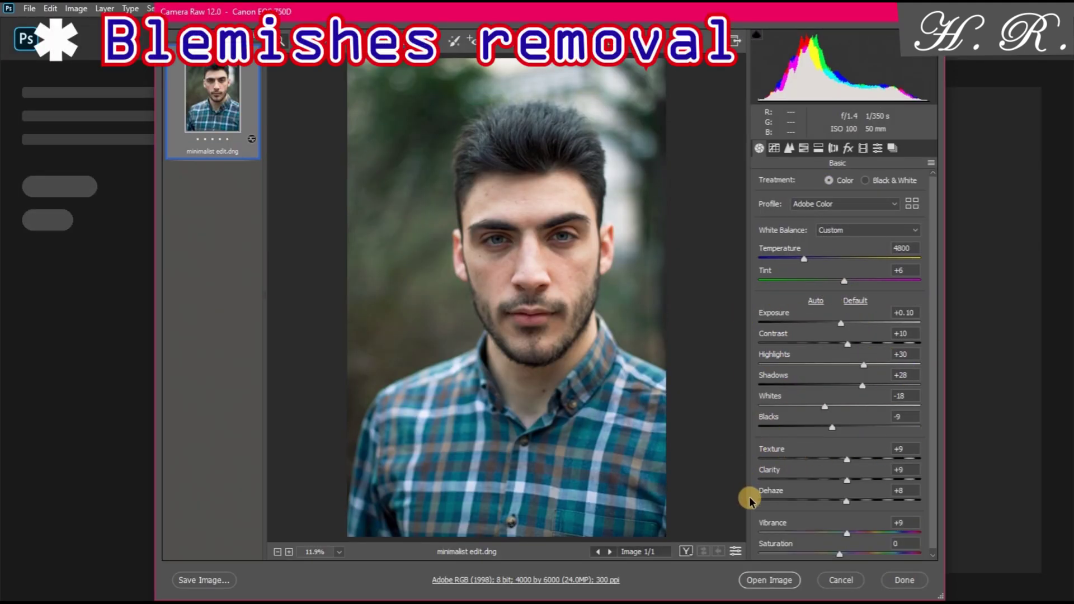
# Open minimalist edit.dng from Camera Raw in Photoshop and add a new layer named blemishes
pyautogui.click(770, 581)
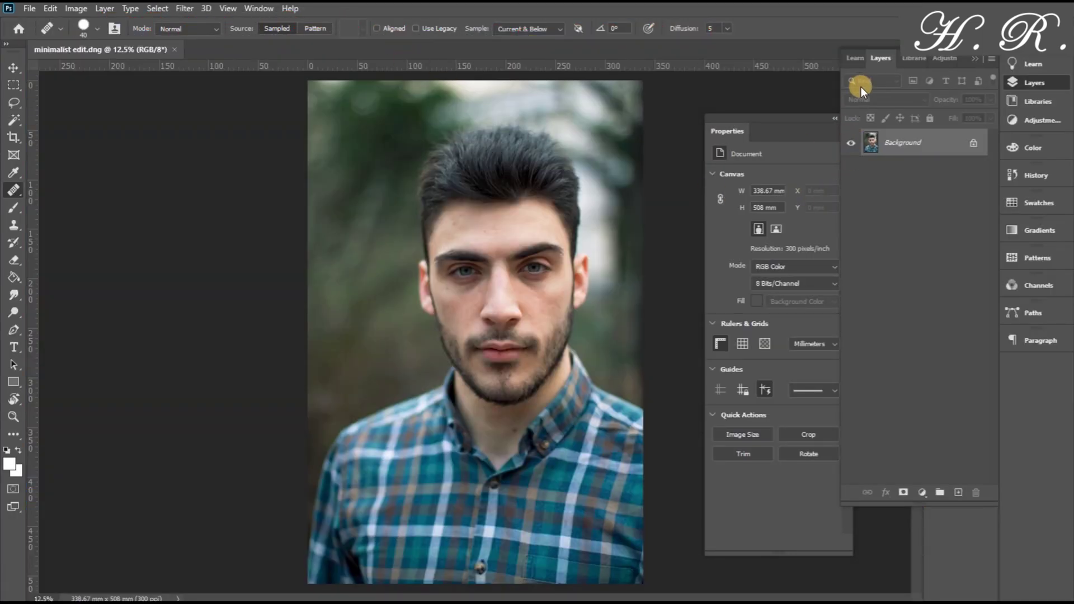
pyautogui.click(959, 492)
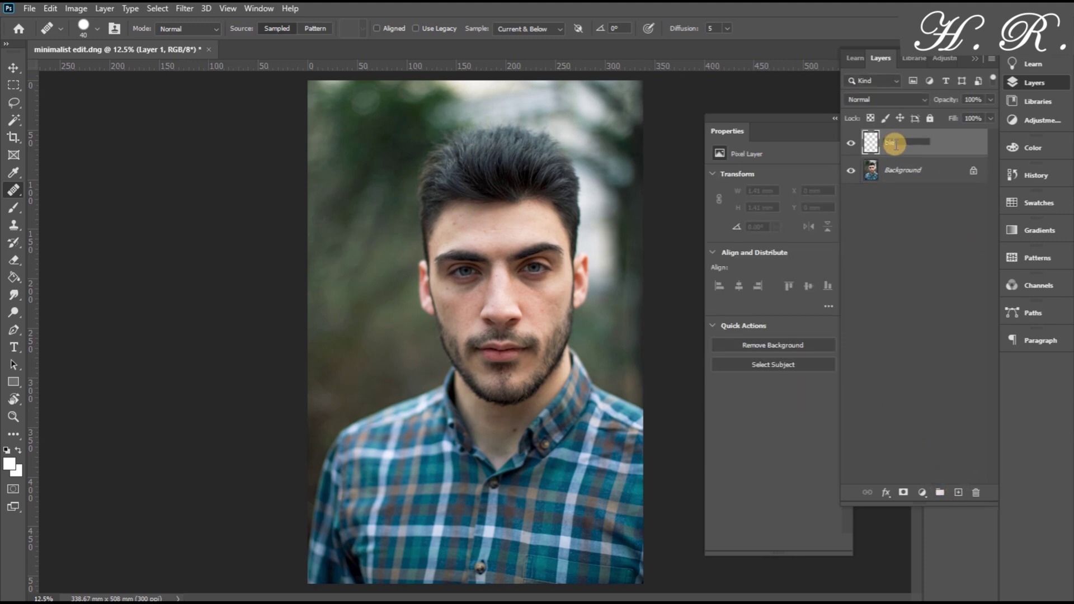
pyautogui.write('mishes')
pyautogui.press('Return')
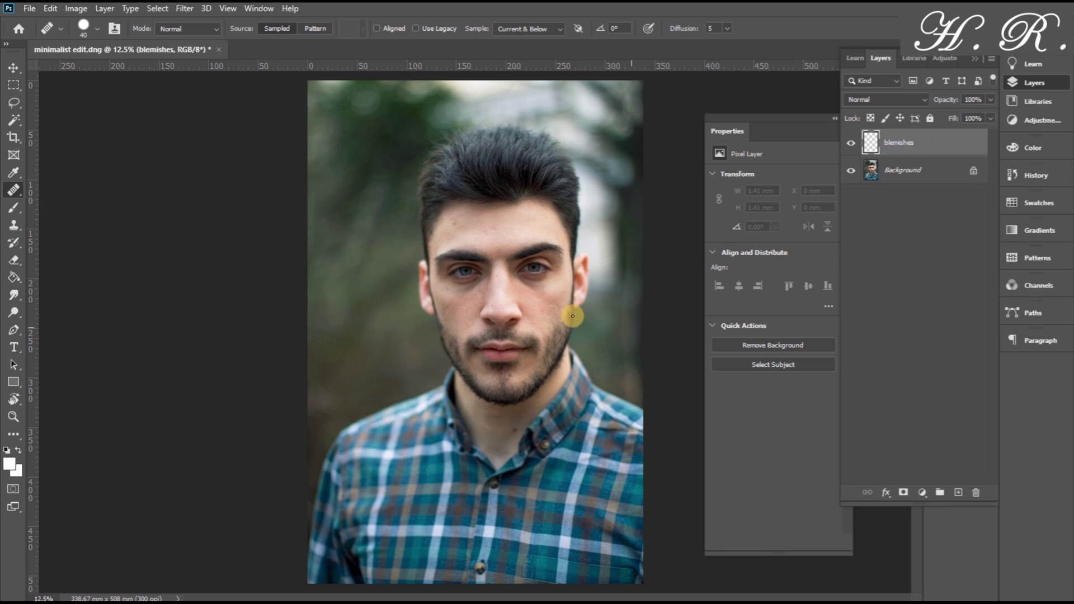
# Add a Black & White adjustment layer with Reds -166, Yellows -106, Cyans 115 and Blues 172
pyautogui.click(922, 493)
pyautogui.click(974, 394)
pyautogui.moveTo(772, 225); pyautogui.dragTo(737, 249)
pyautogui.moveTo(766, 332); pyautogui.dragTo(789, 305)
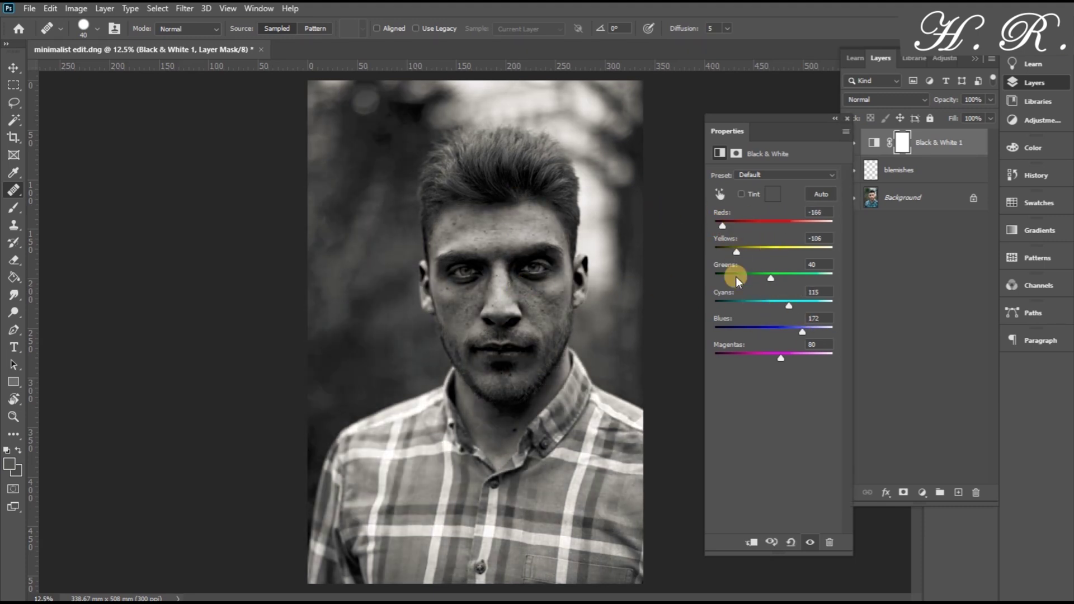
# Collapse the floating Properties panel and dock it in the Layers panel group, leaving Layers in front
pyautogui.click(835, 118)
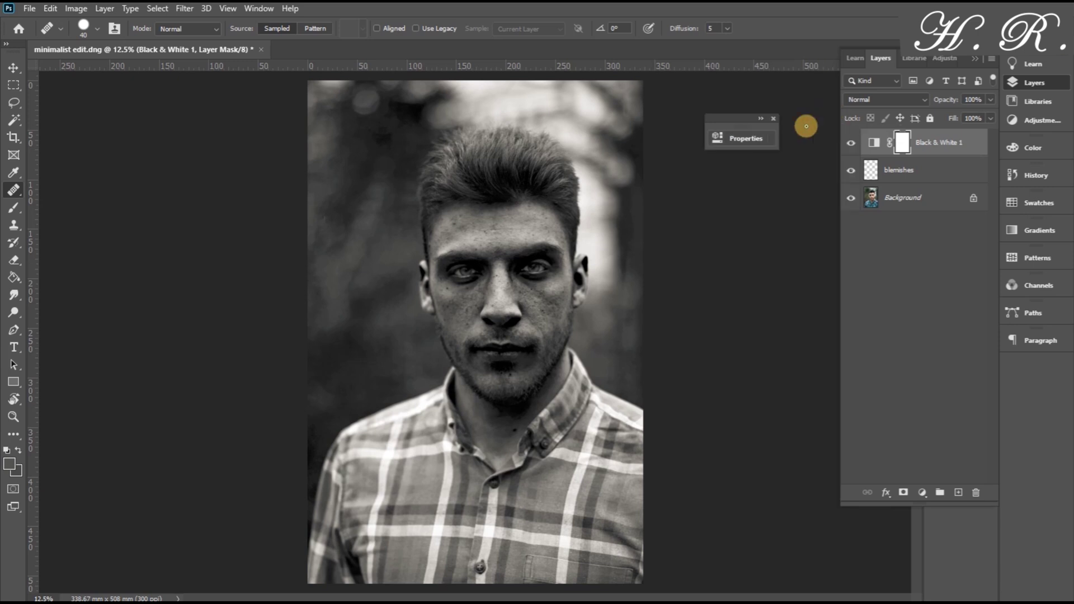
pyautogui.moveTo(794, 164); pyautogui.dragTo(908, 60)
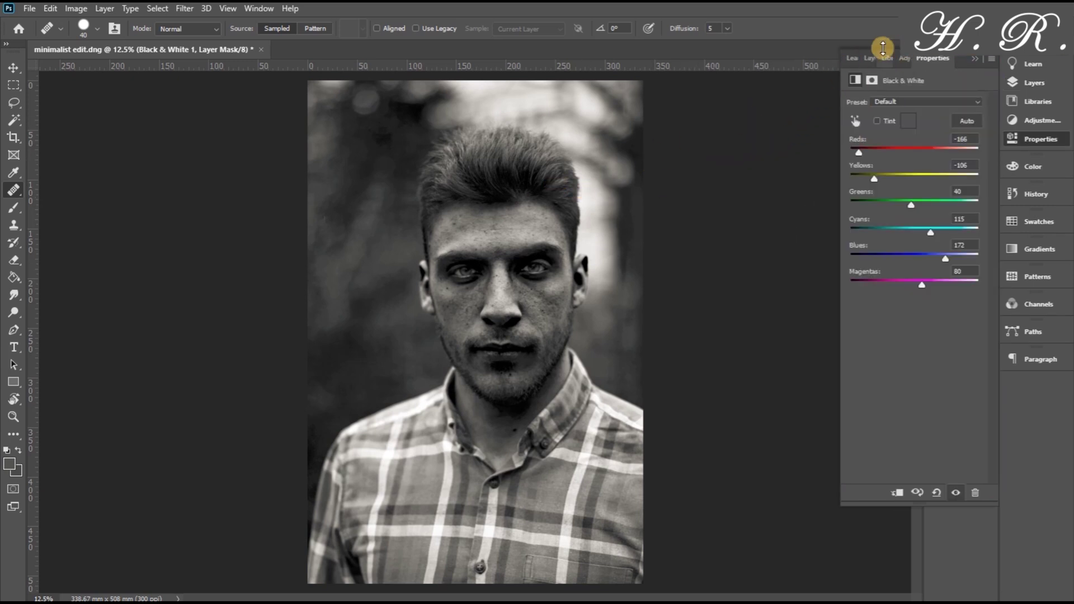
pyautogui.click(882, 56)
# Select the blemishes layer and set up the Healing Brush Tool to sample Current & Below
pyautogui.click(917, 171)
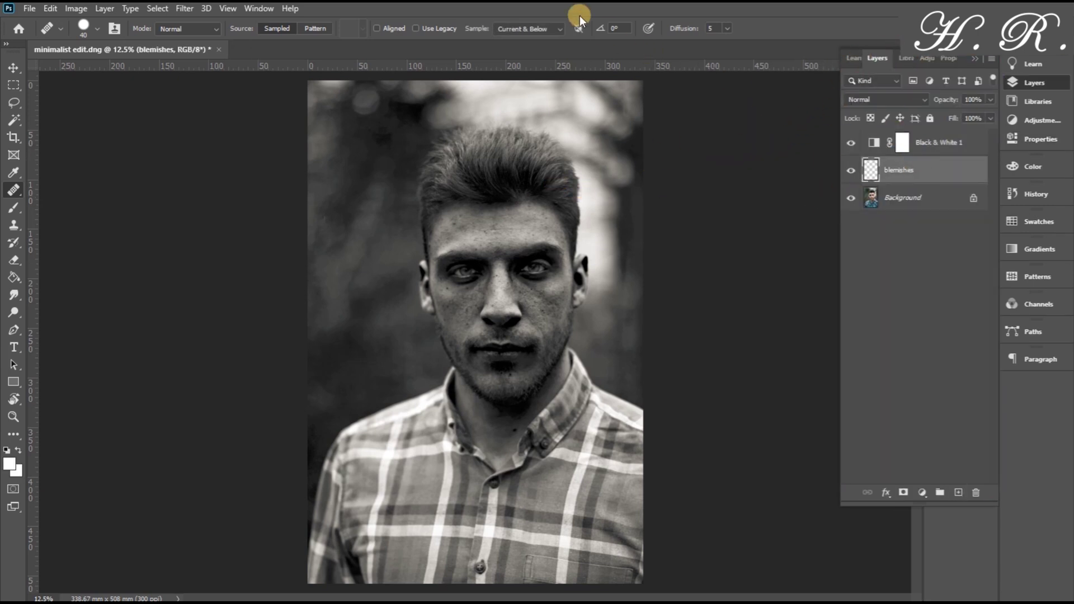
pyautogui.click(540, 29)
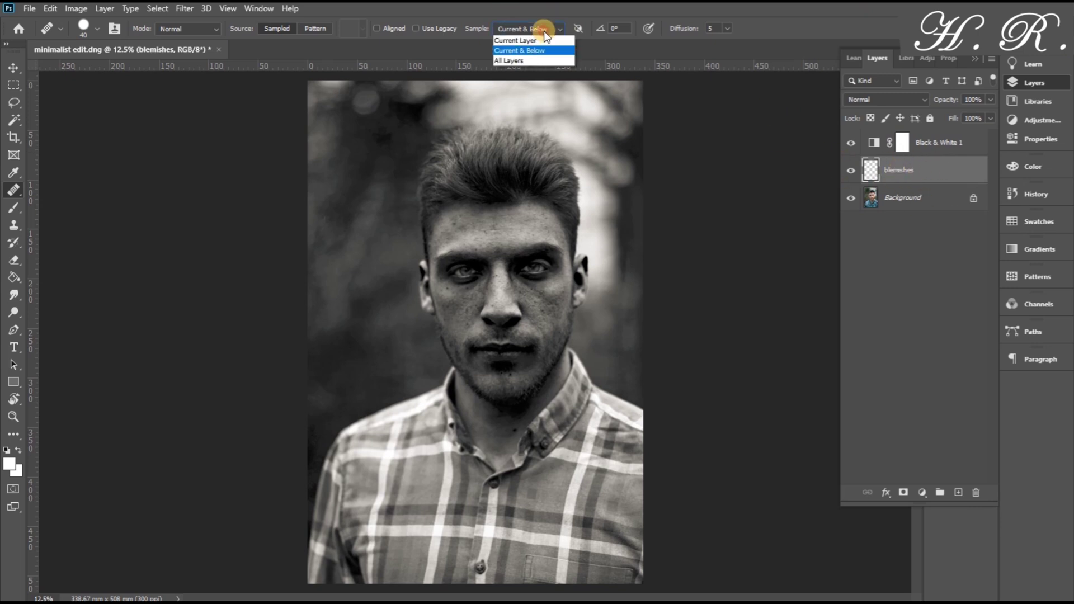
pyautogui.click(495, 51)
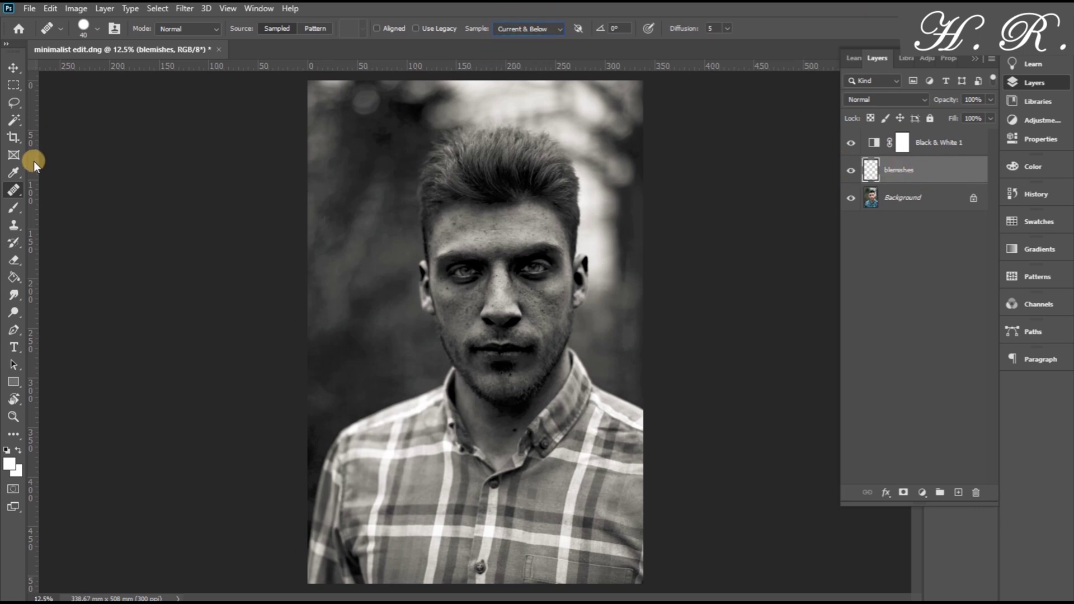
pyautogui.rightClick(14, 191)
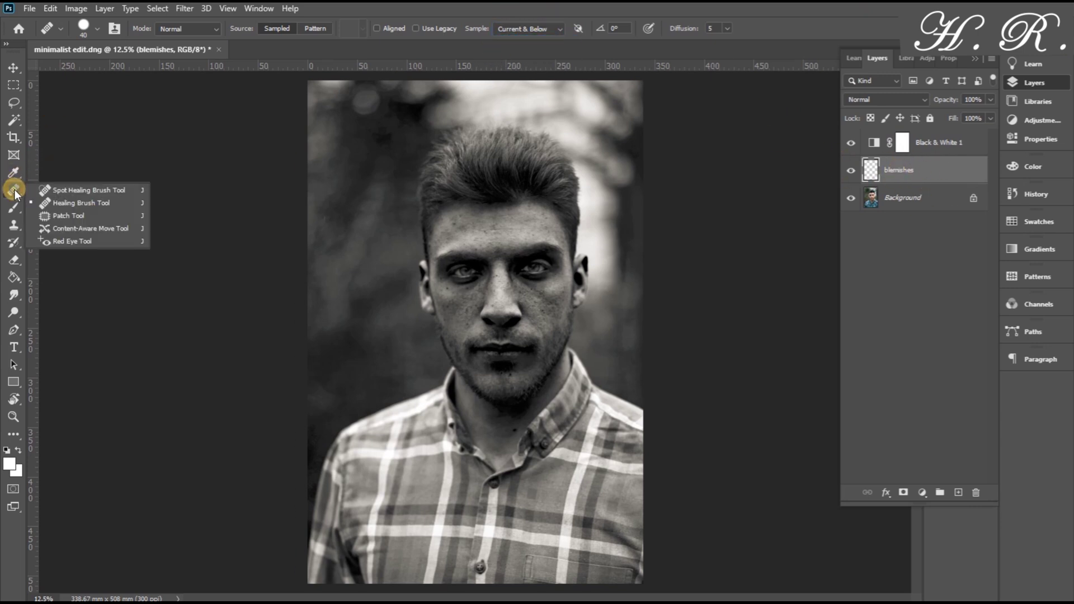
pyautogui.click(84, 200)
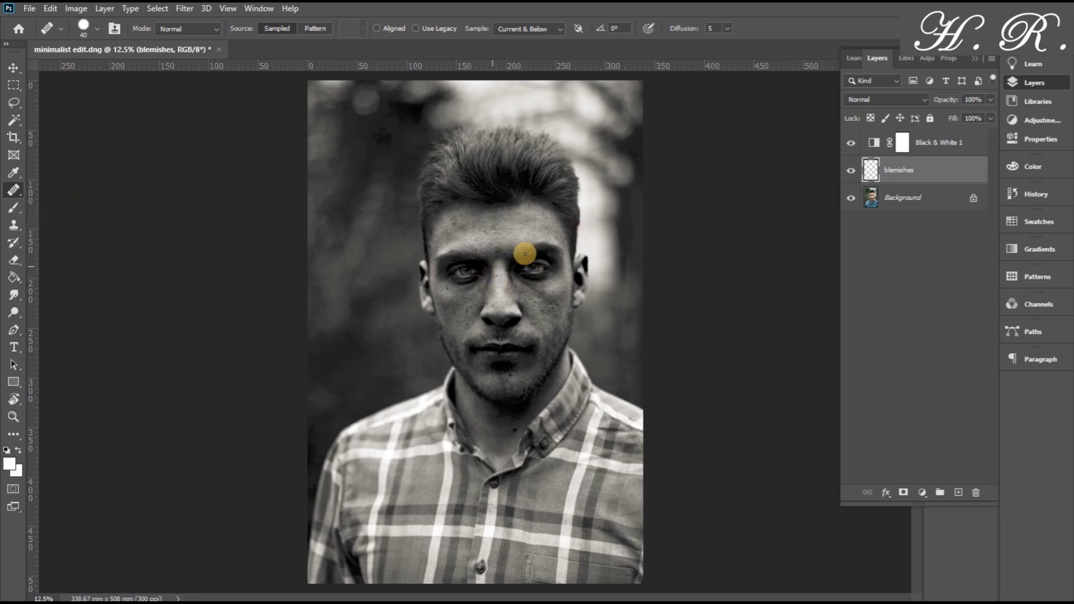
# Heal the dark spots across the forehead on the blemishes layer, sampling clean skin near each one
pyautogui.scroll(5, 449, 246)
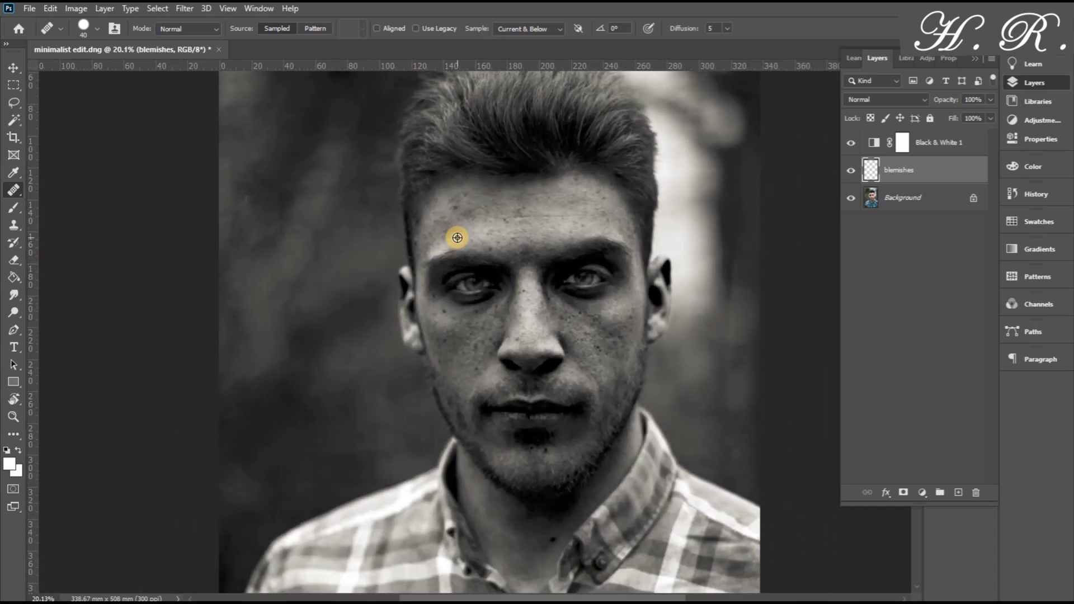
pyautogui.scroll(-1, 457, 237)
pyautogui.scroll(4, 470, 233)
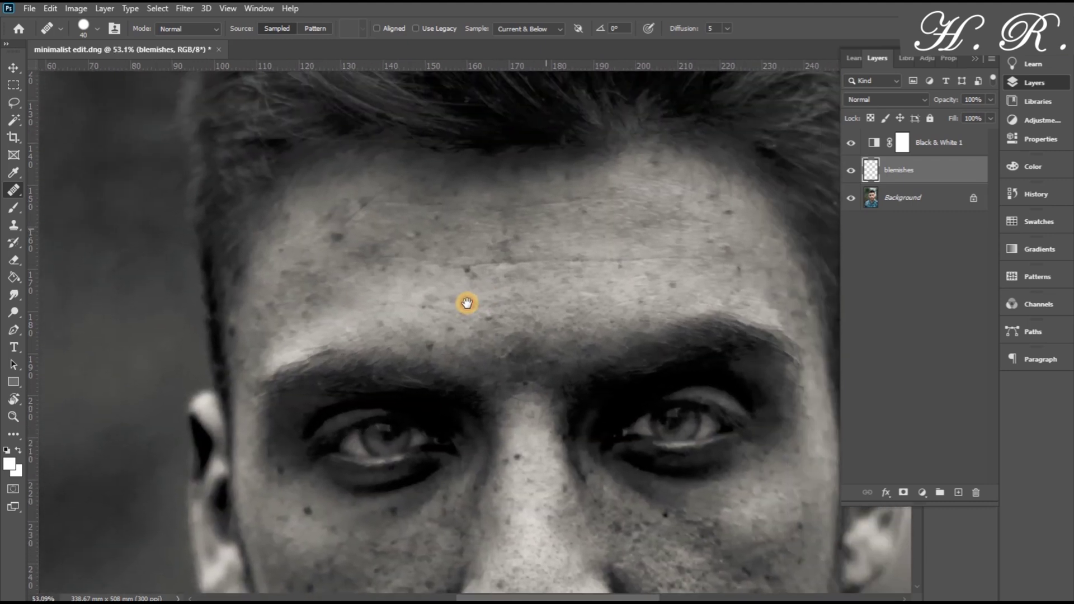
pyautogui.keyDown('alt'); pyautogui.click(469, 249); pyautogui.keyUp('alt')
pyautogui.click(468, 270)
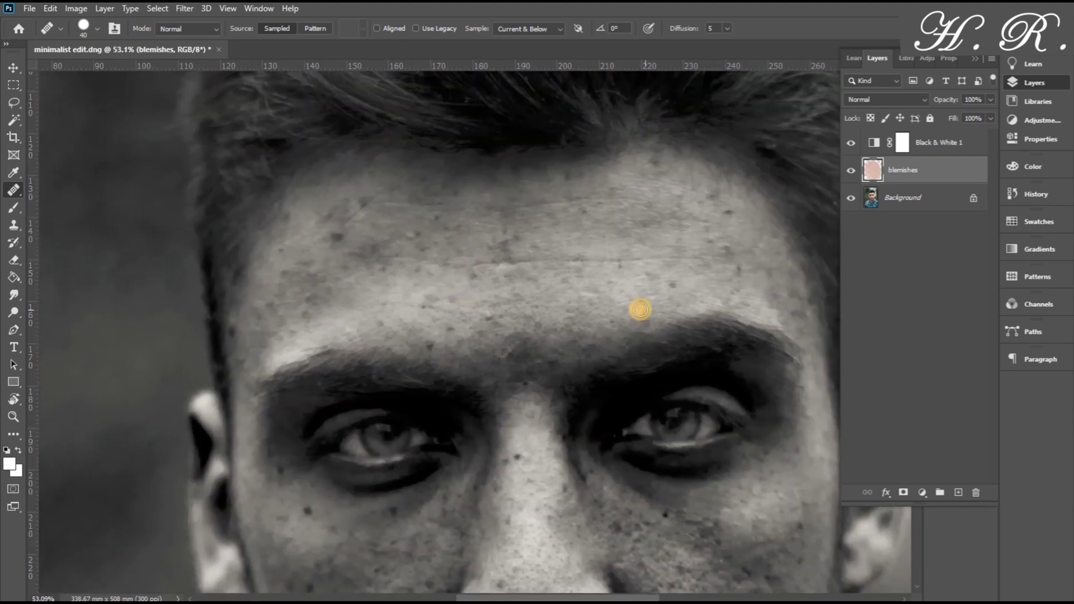
pyautogui.keyDown('alt'); pyautogui.click(330, 202); pyautogui.keyUp('alt')
pyautogui.click(339, 237)
pyautogui.keyDown('alt'); pyautogui.click(314, 211); pyautogui.keyUp('alt')
pyautogui.click(335, 215)
pyautogui.keyDown('alt'); pyautogui.click(313, 218); pyautogui.keyUp('alt')
pyautogui.moveTo(342, 201)
pyautogui.mouseDown()
pyautogui.moveTo(346, 213)
pyautogui.moveTo(365, 210)
pyautogui.moveTo(348, 223)
pyautogui.mouseUp()
pyautogui.keyDown('alt'); pyautogui.click(346, 187); pyautogui.keyUp('alt')
pyautogui.click(456, 228)
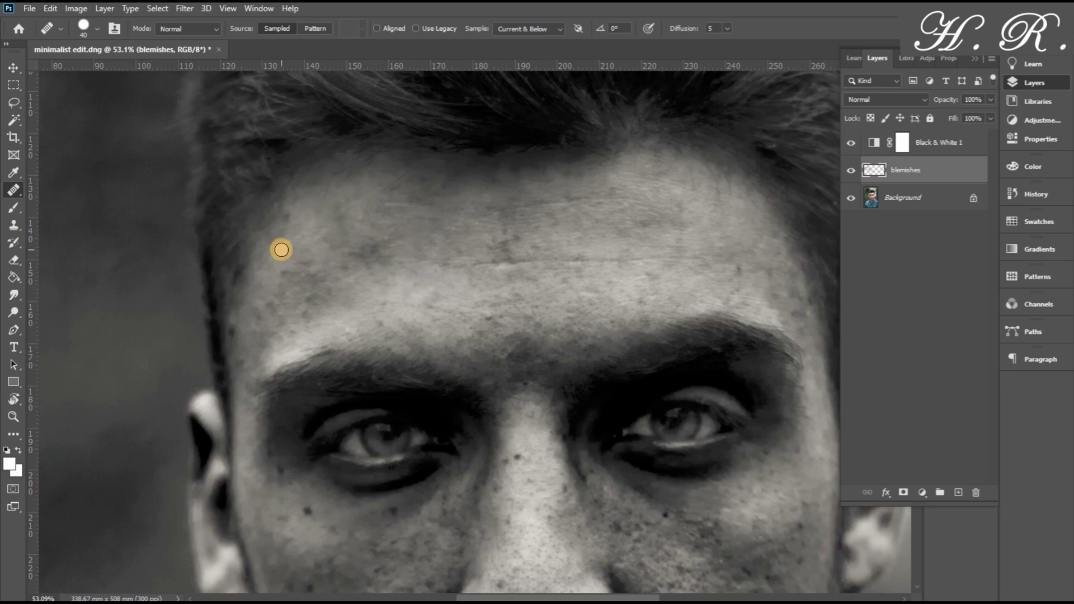
# Heal the spots on the cheeks and nose with the Healing Brush on the blemishes layer
pyautogui.scroll(-3, 770, 279)
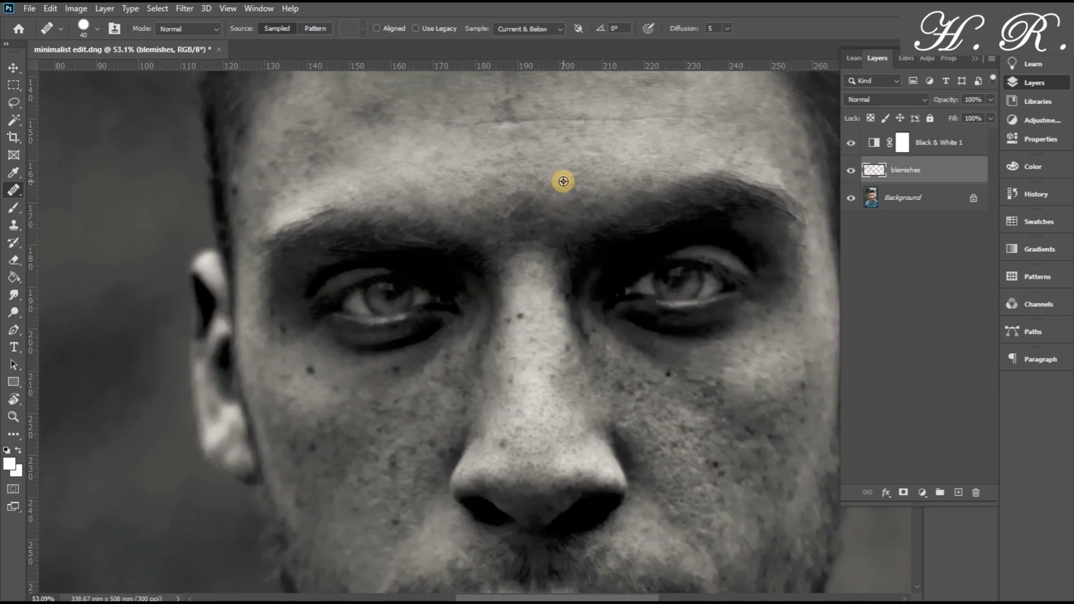
pyautogui.click(288, 175)
pyautogui.click(311, 370)
pyautogui.click(279, 327)
pyautogui.click(397, 370)
pyautogui.click(519, 316)
pyautogui.click(518, 360)
pyautogui.click(532, 338)
pyautogui.click(550, 379)
pyautogui.scroll(-1, 595, 348)
pyautogui.hscroll(2, 594, 348)
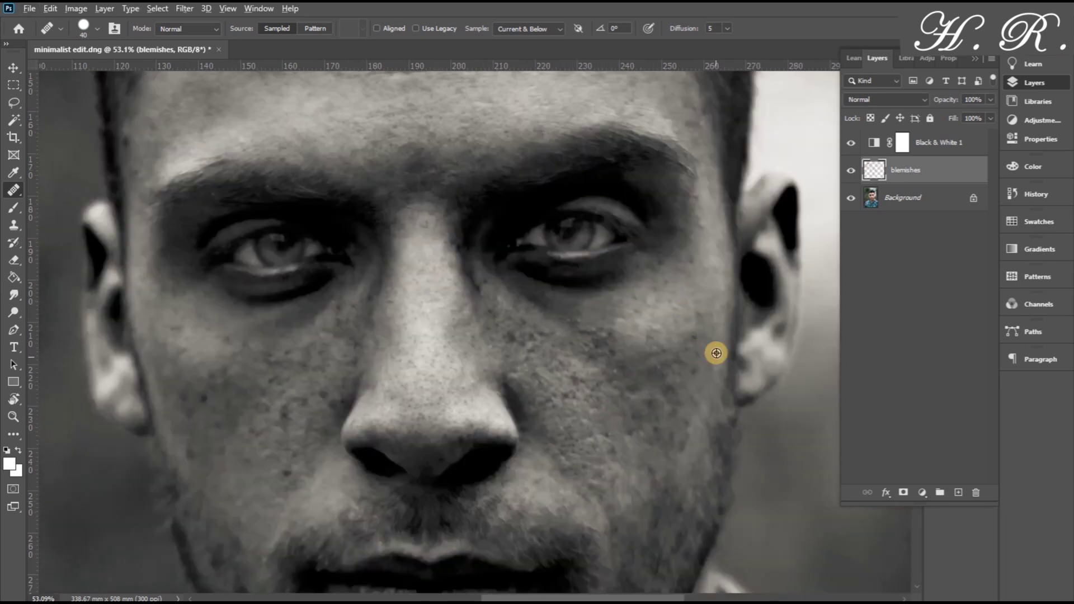
pyautogui.scroll(-1, 713, 352)
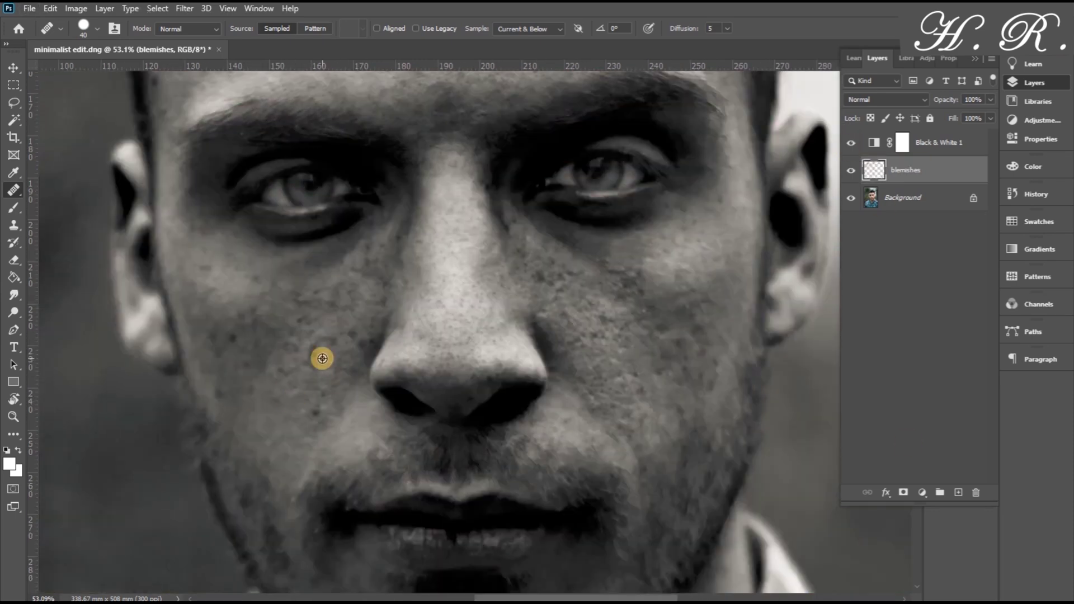
pyautogui.moveTo(182, 196); pyautogui.dragTo(95, 160)
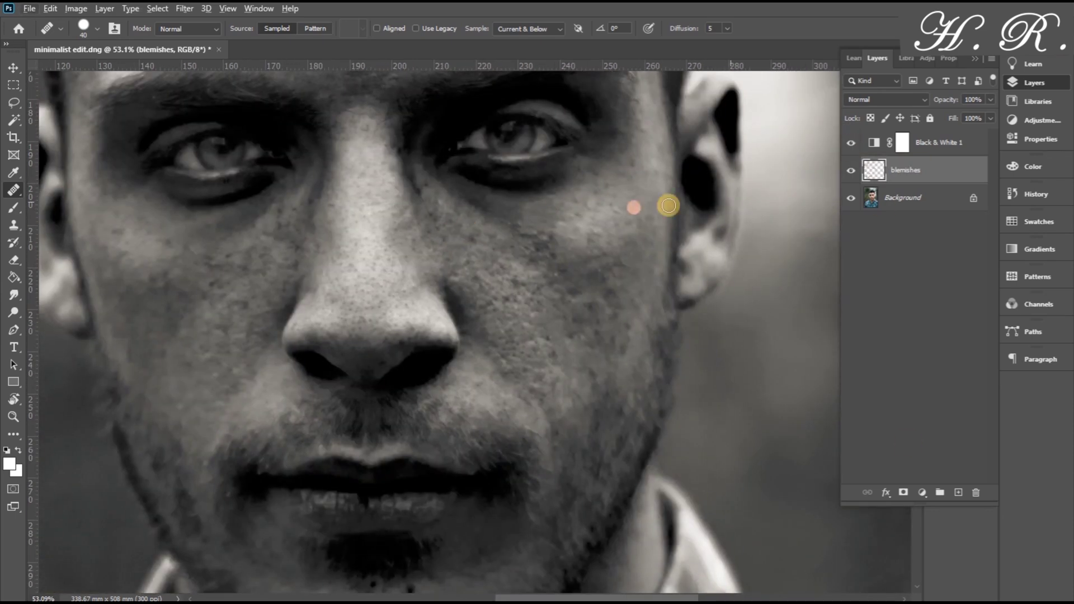
# Heal remaining cheek and nose-side spots, checking them in colour by toggling the visibility of the Black & White 1 layer
pyautogui.click(850, 143)
pyautogui.click(850, 143)
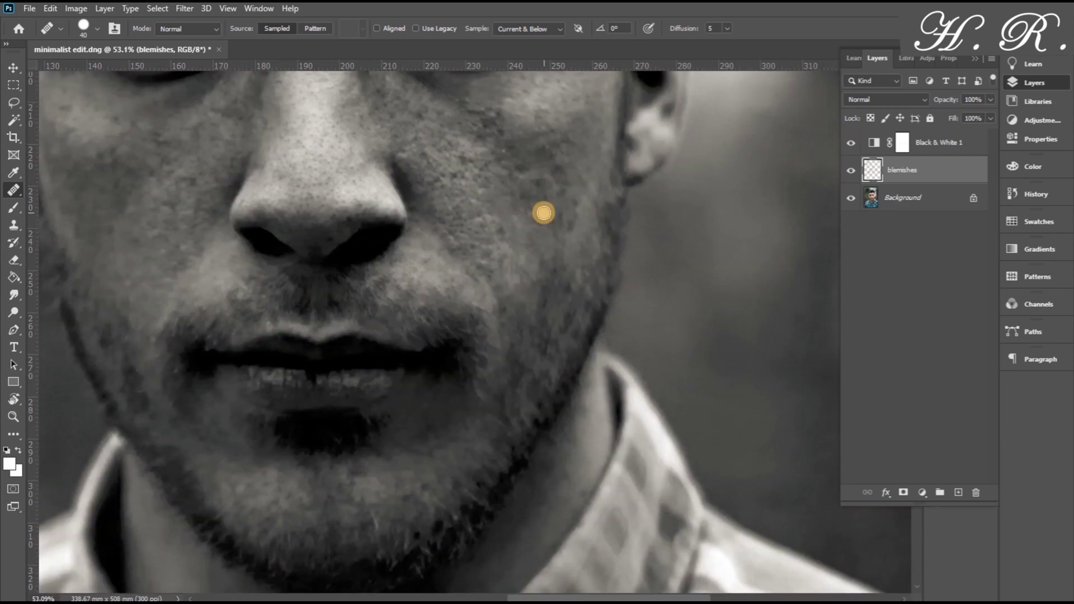
pyautogui.moveTo(512, 141); pyautogui.dragTo(496, 178)
pyautogui.click(851, 143)
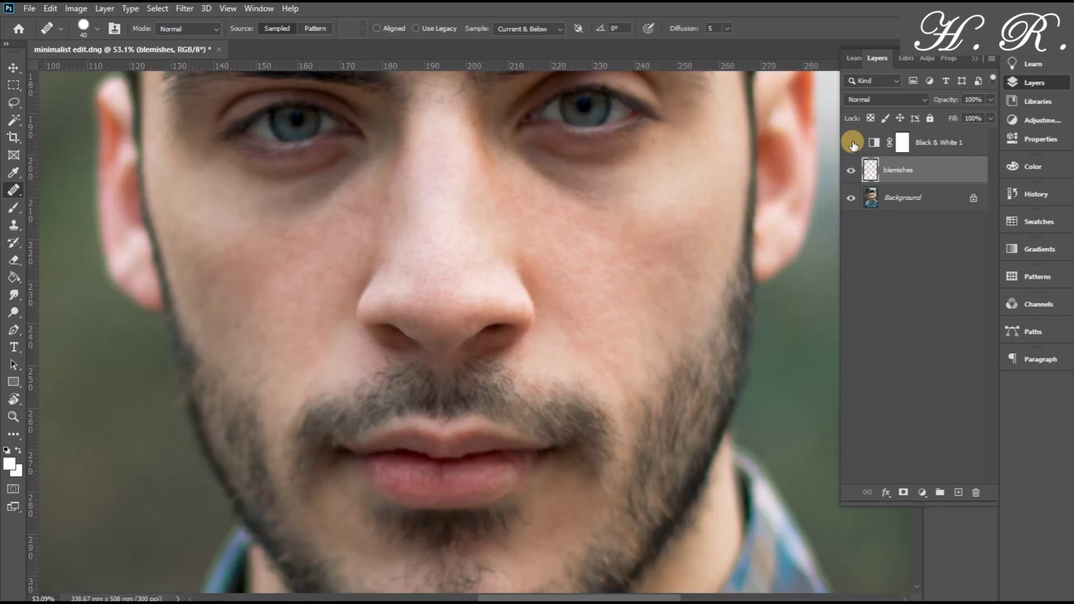
pyautogui.click(851, 143)
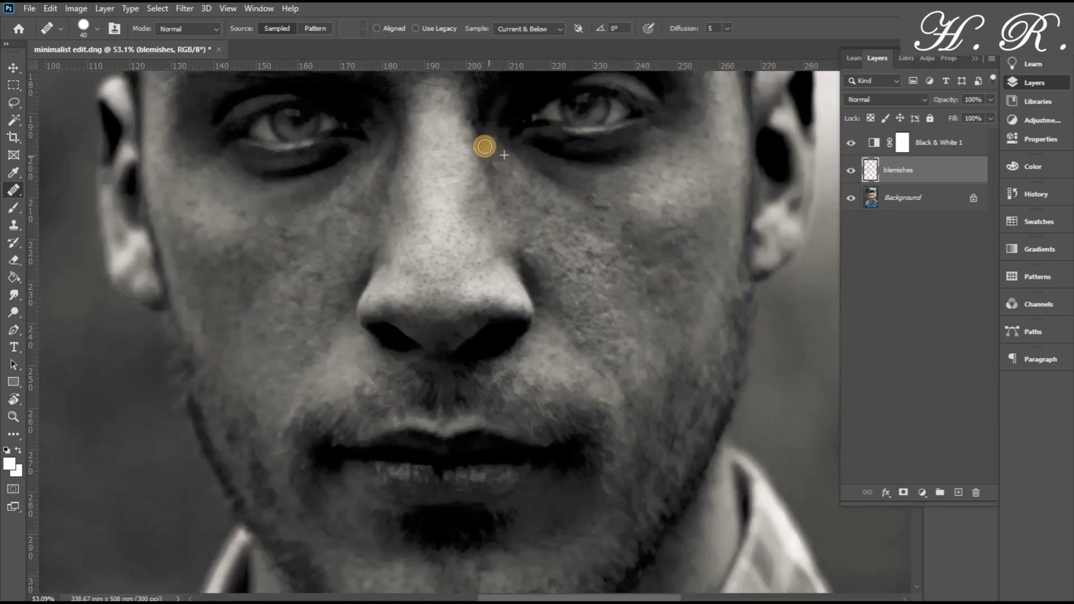
pyautogui.click(851, 145)
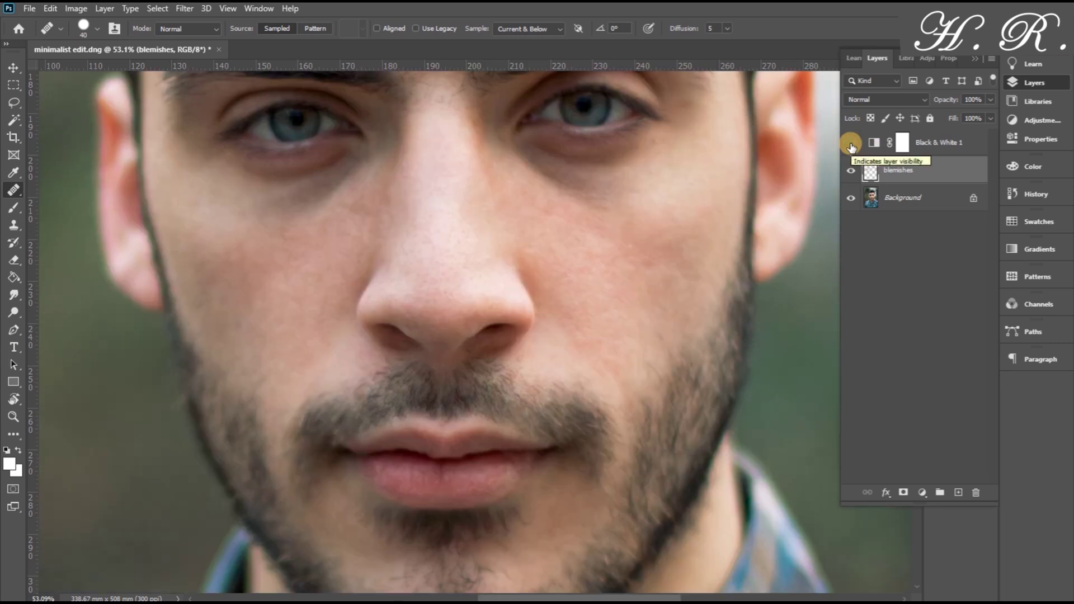
pyautogui.click(851, 143)
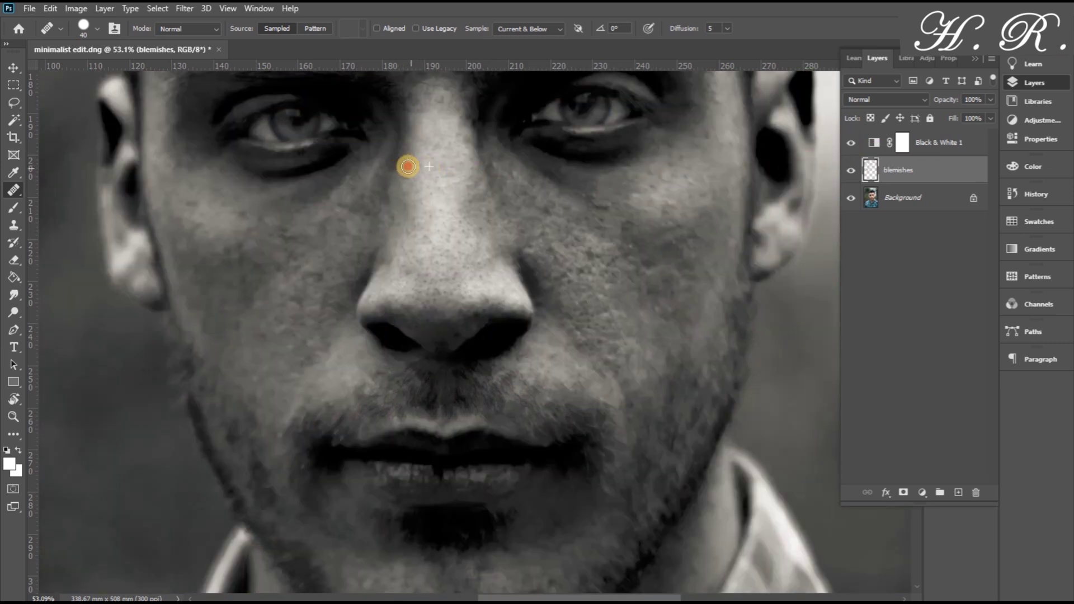
# Hide the Black & White 1 layer, touch up remaining eye-area and forehead blemishes in colour, and fit the image on screen
pyautogui.click(850, 144)
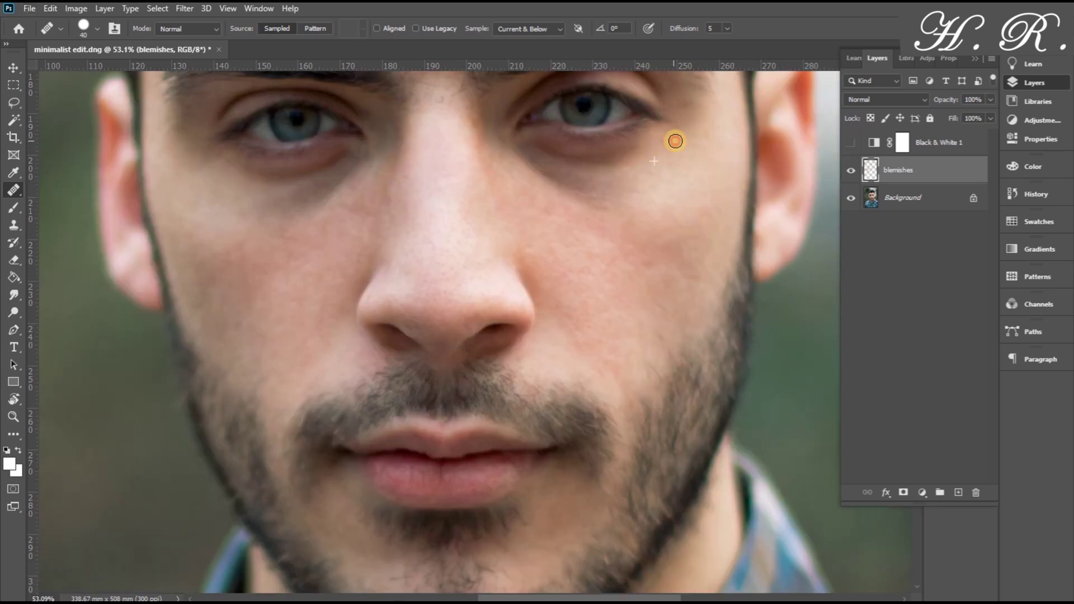
pyautogui.moveTo(398, 175); pyautogui.dragTo(441, 391)
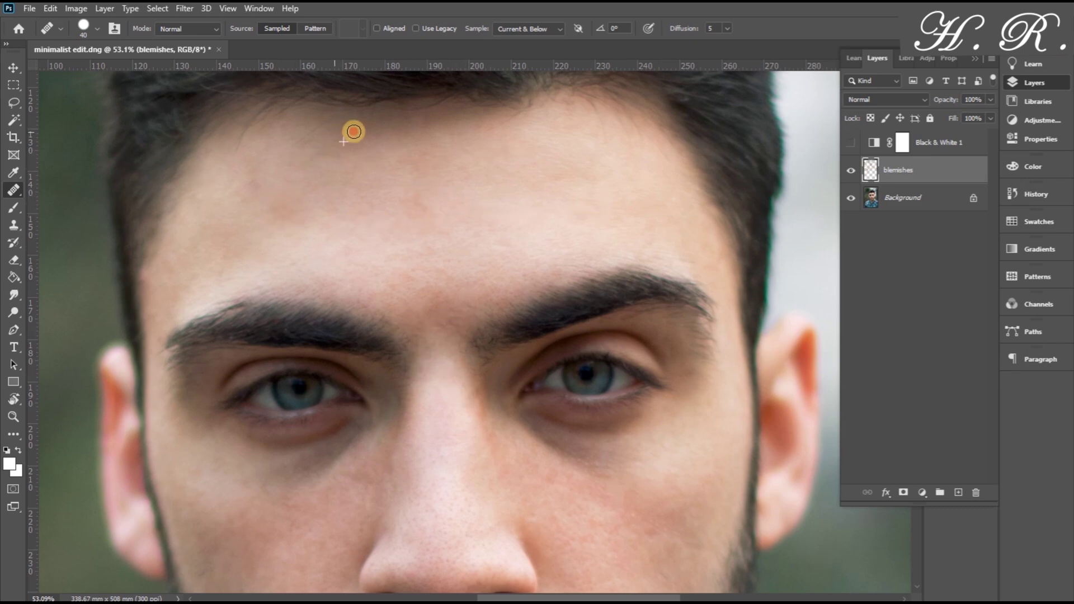
pyautogui.hotkey('ctrl', '0')
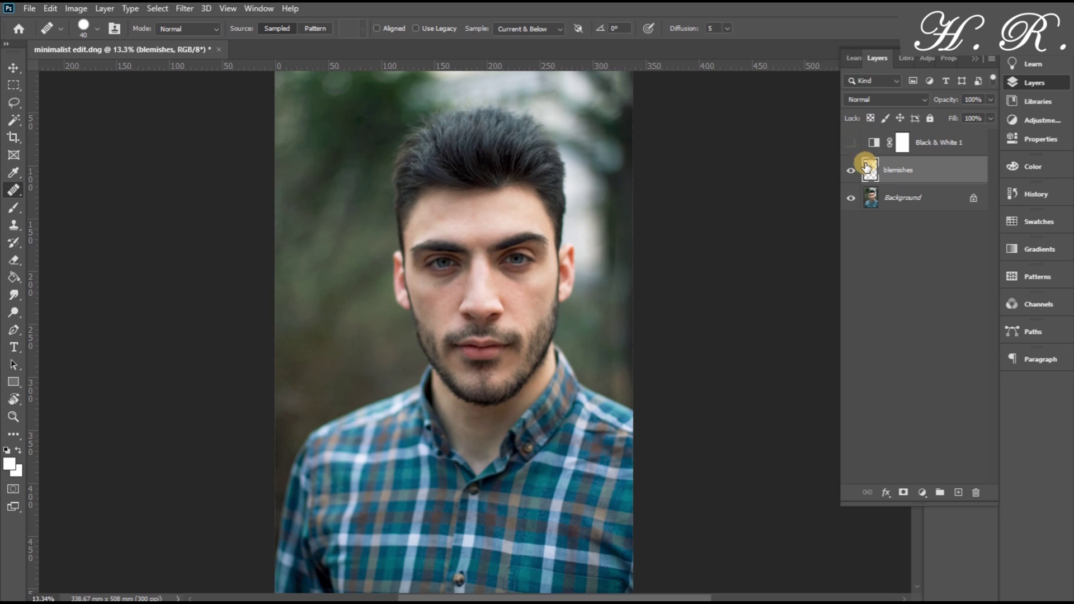
# Hide the Background layer, try erasing the healed patch between the eyebrows on the blemishes layer, and undo the erasing
pyautogui.click(851, 198)
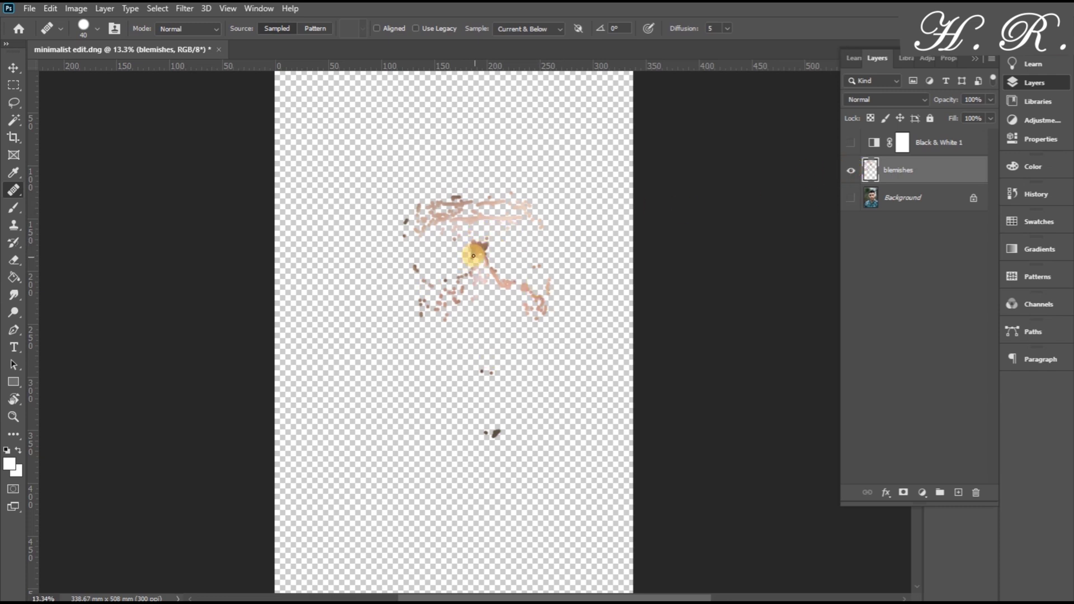
pyautogui.click(13, 260)
pyautogui.moveTo(482, 245); pyautogui.dragTo(474, 258)
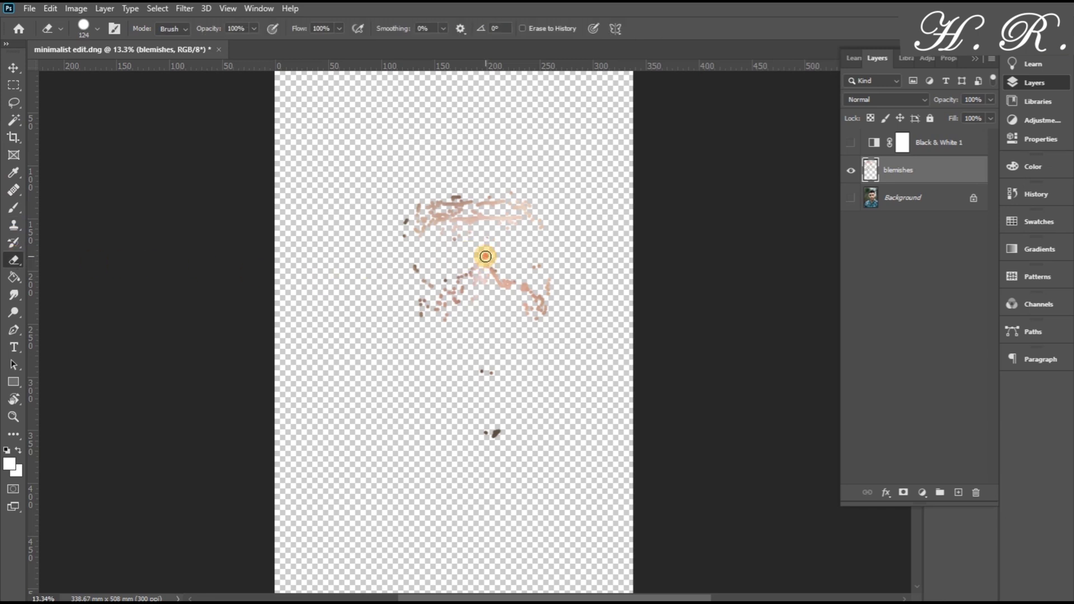
pyautogui.hotkey('ctrl', 'z')
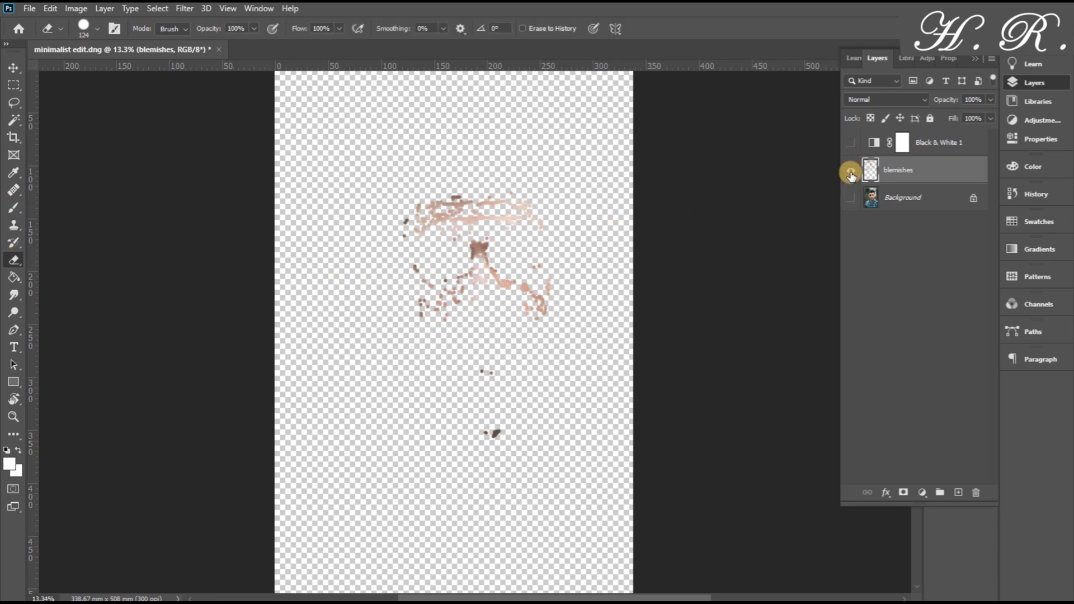
# Remove the Black & White 1 layer and merge the blemishes layer with the Background layer
pyautogui.rightClick(907, 168)
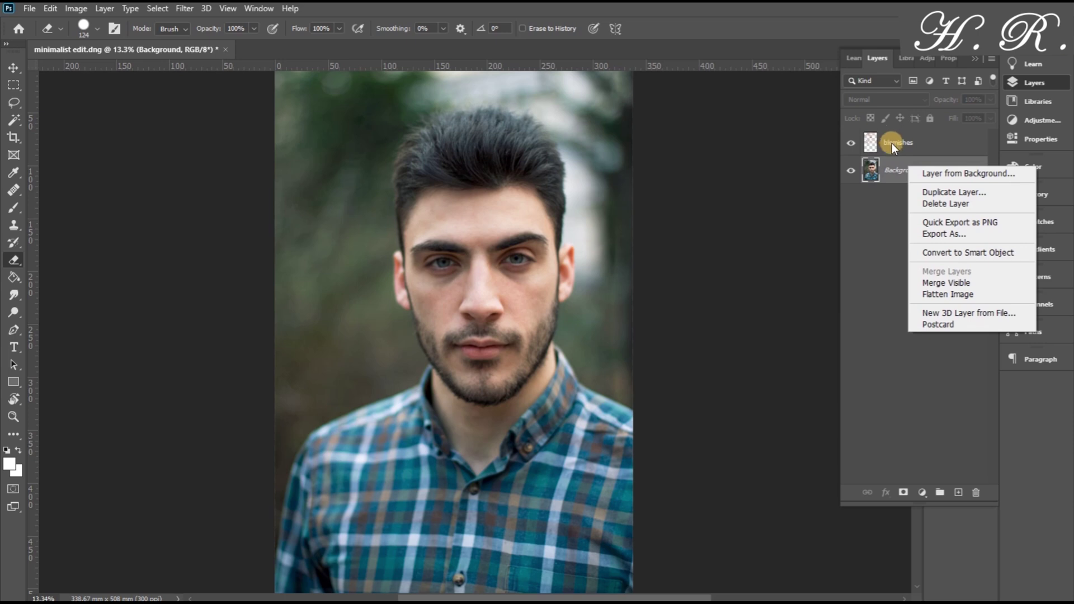
pyautogui.click(892, 143)
pyautogui.keyDown('ctrl'); pyautogui.click(896, 148); pyautogui.keyUp('ctrl')
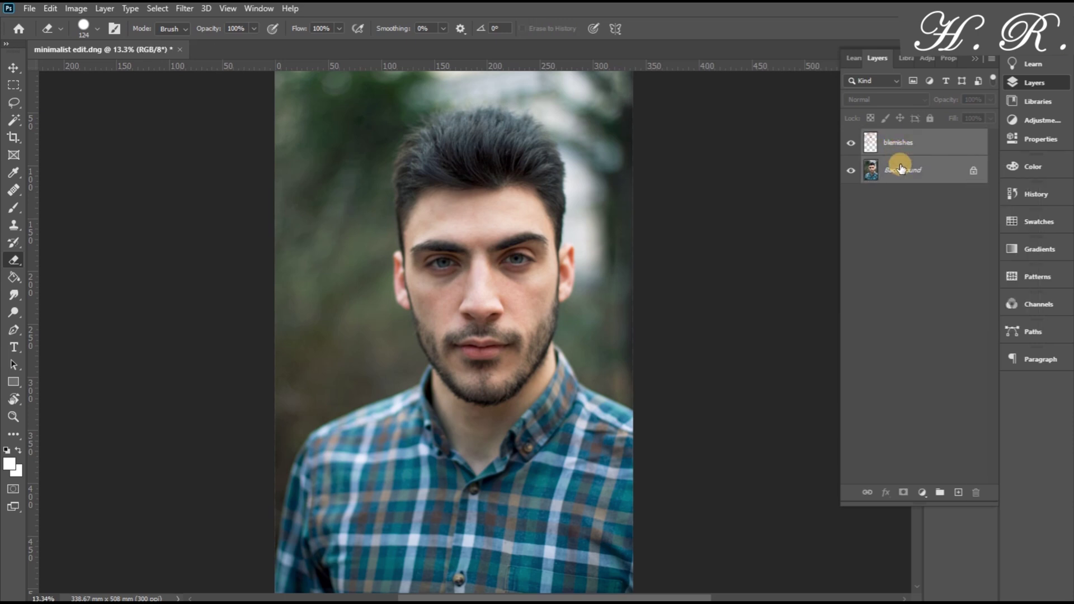
pyautogui.rightClick(901, 165)
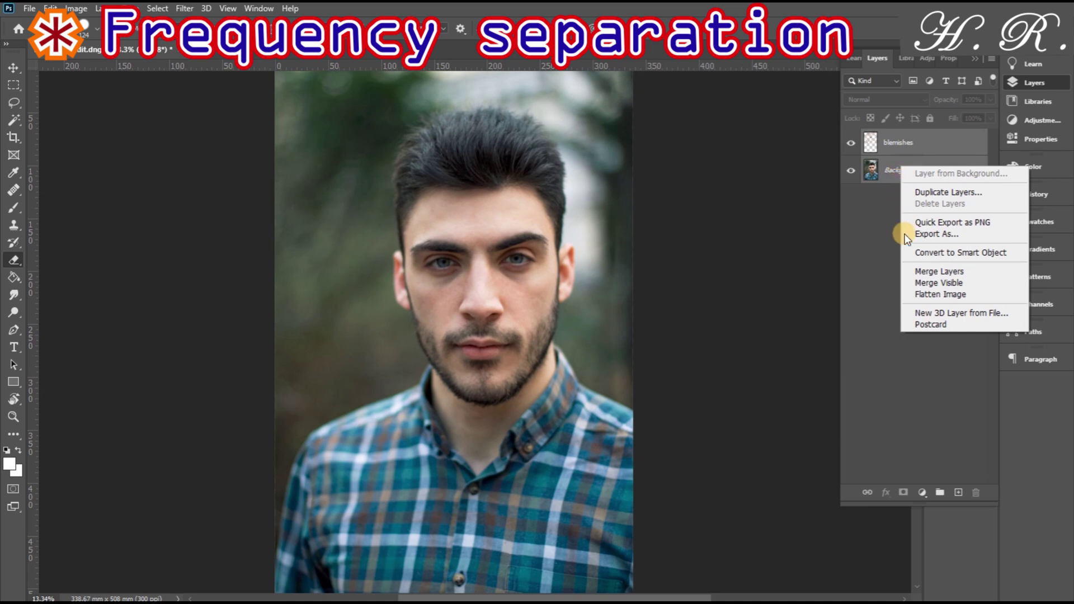
pyautogui.click(939, 271)
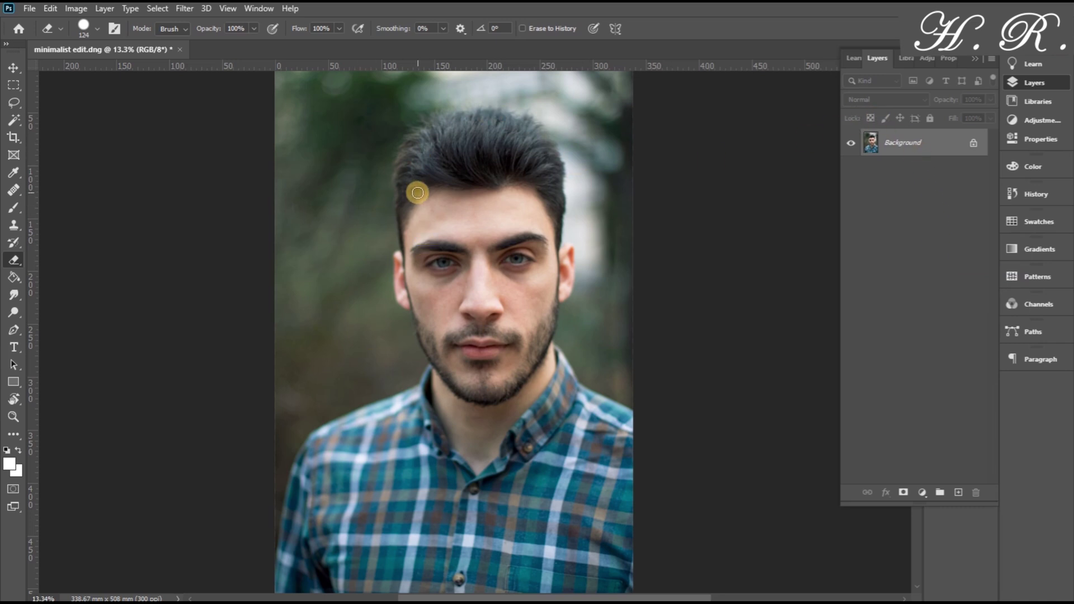
# Duplicate the Background layer twice, name the lower copy color and the upper copy texture, and hide texture
pyautogui.rightClick(896, 144)
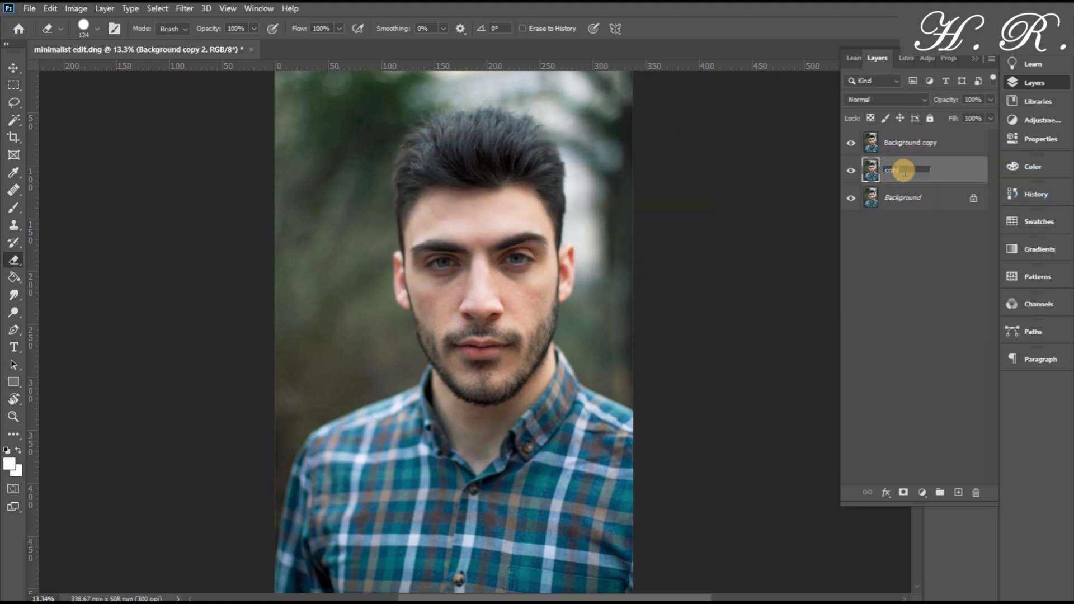
pyautogui.doubleClick(889, 142)
pyautogui.write('texture')
pyautogui.click(898, 237)
pyautogui.click(851, 142)
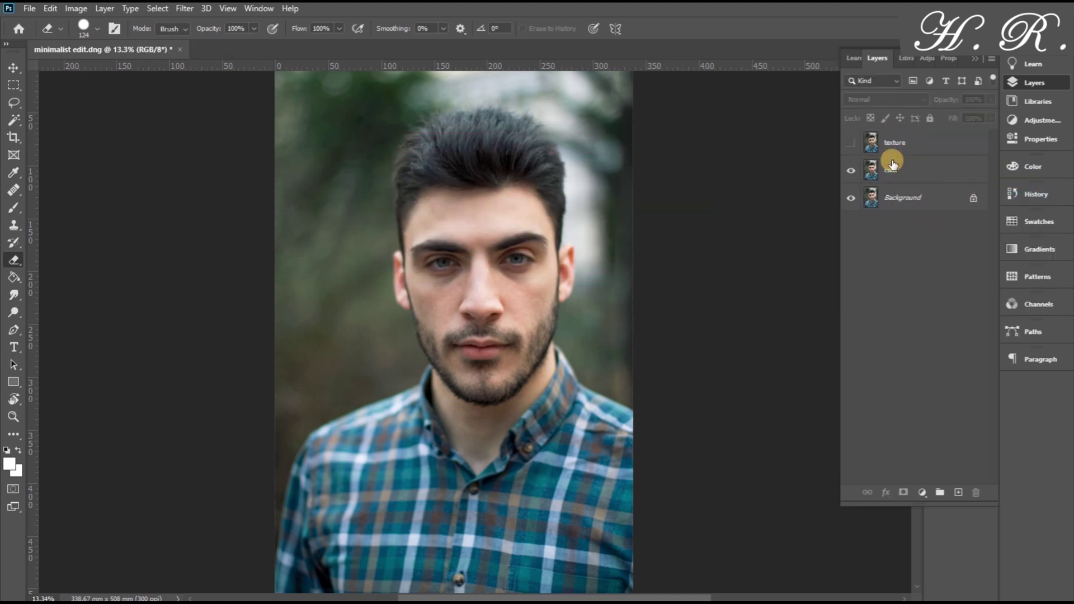
# Start a Gaussian Blur on the color layer and centre its preview on the skin below the eye
pyautogui.click(889, 170)
pyautogui.click(185, 9)
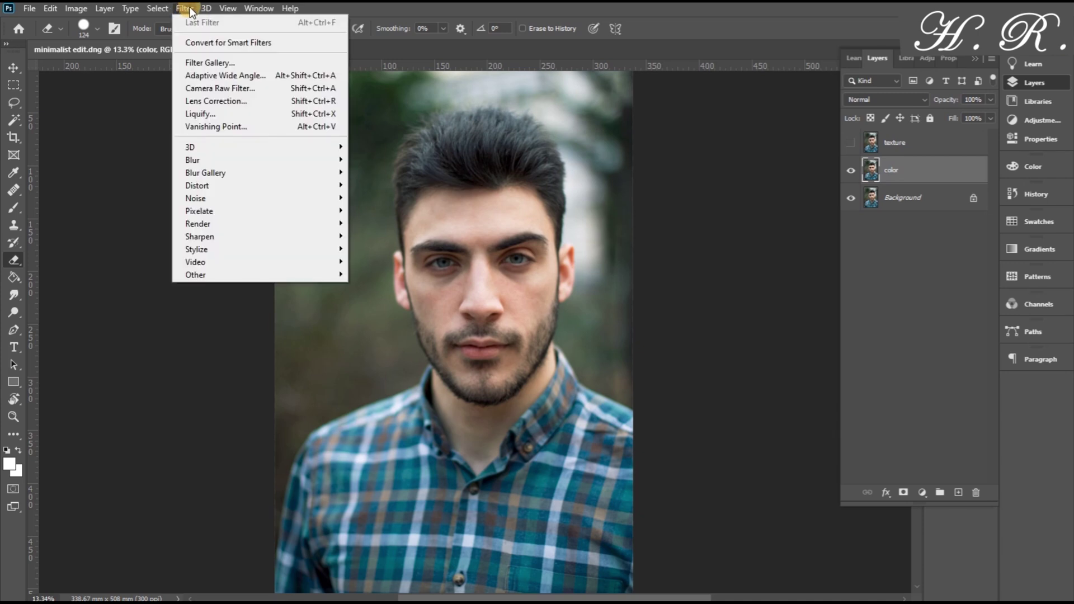
pyautogui.moveTo(214, 159)
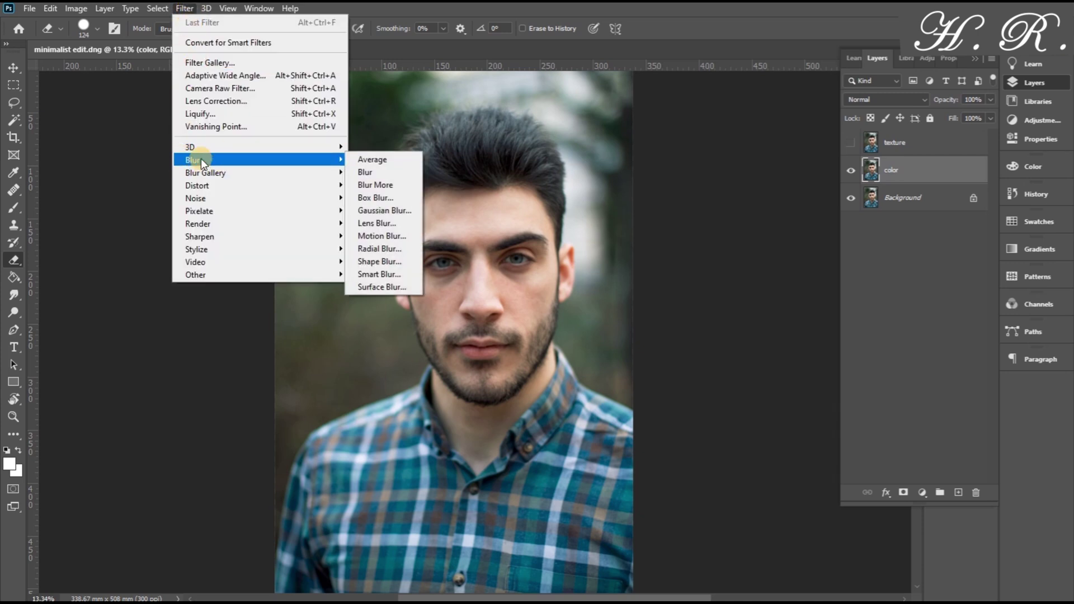
pyautogui.click(371, 213)
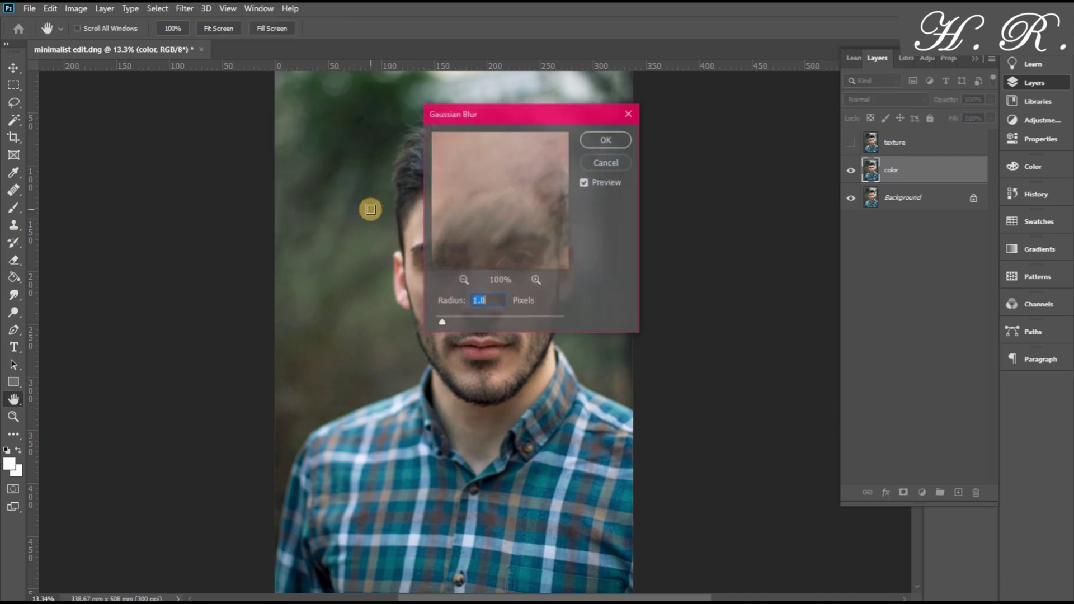
pyautogui.moveTo(522, 110); pyautogui.dragTo(695, 103)
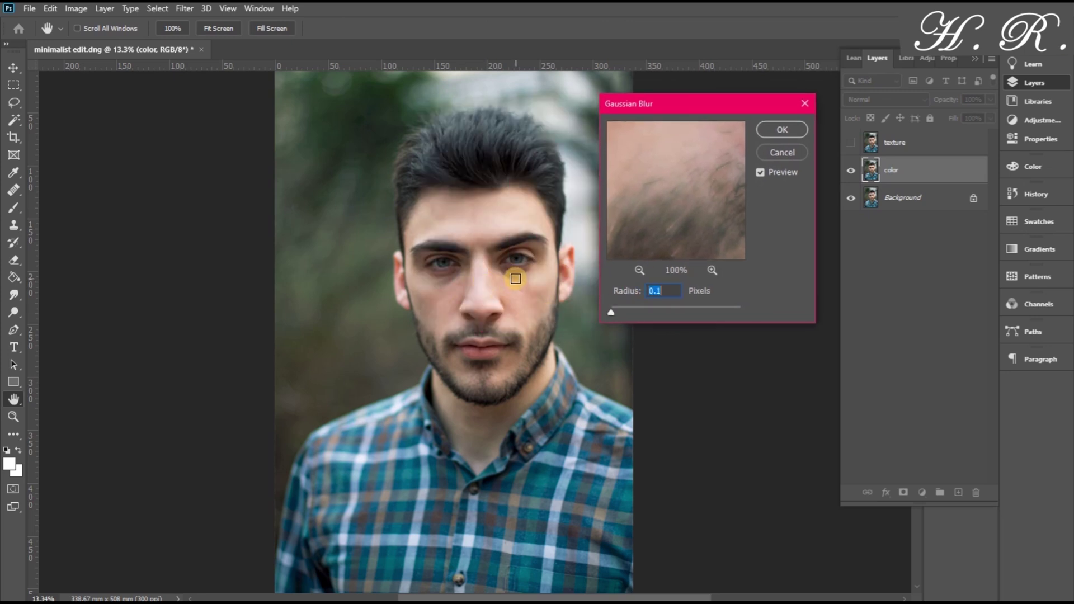
pyautogui.click(515, 279)
pyautogui.click(514, 271)
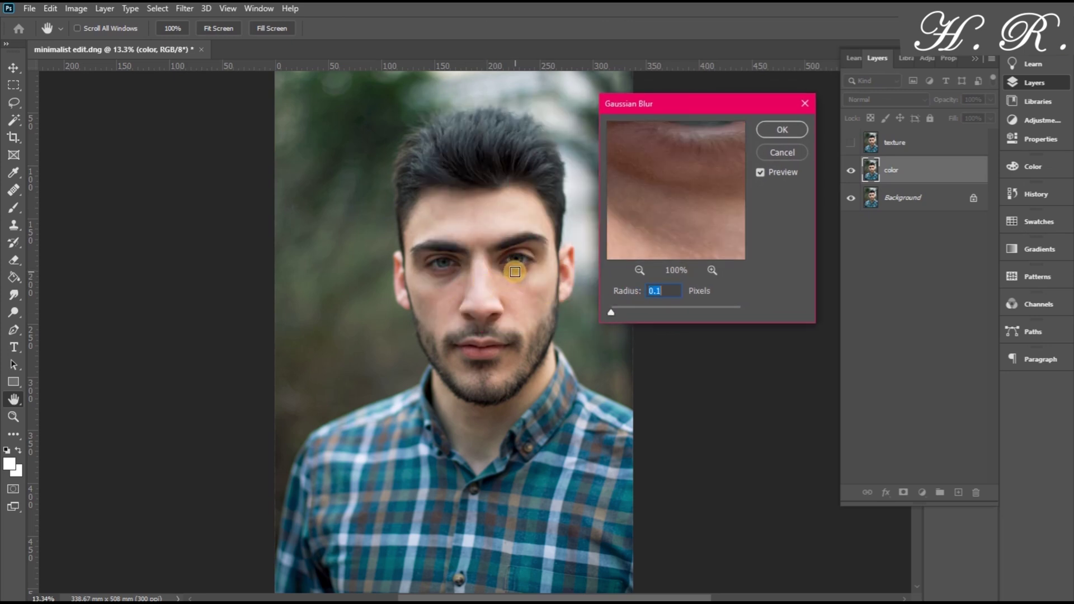
pyautogui.moveTo(515, 272); pyautogui.dragTo(514, 304)
pyautogui.click(513, 271)
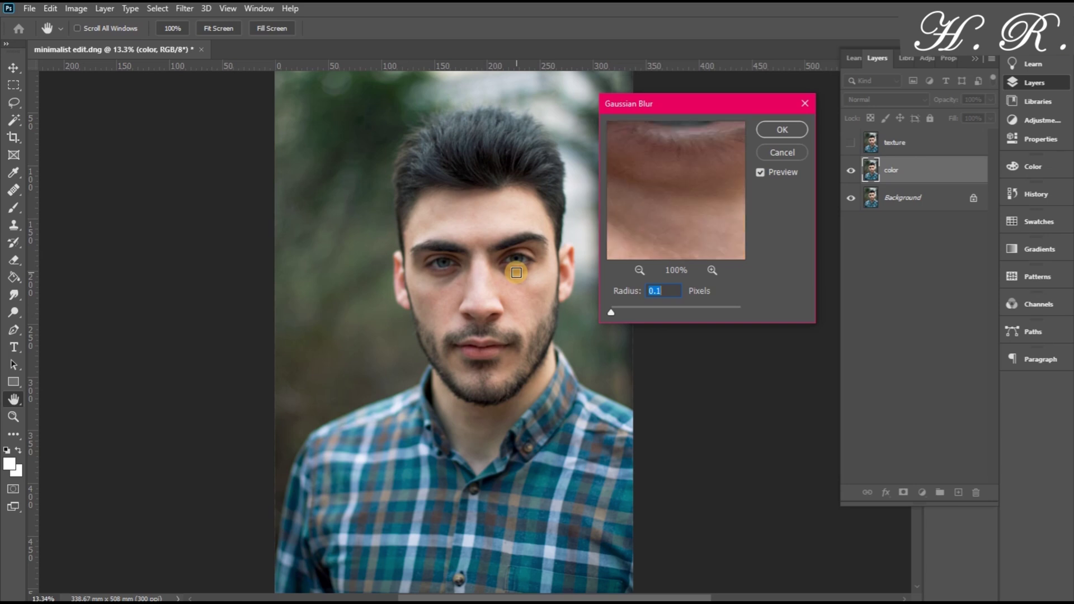
# Set the Gaussian Blur radius to 20 pixels while checking the eye area, and apply it to the color layer
pyautogui.moveTo(627, 311); pyautogui.dragTo(662, 310)
pyautogui.click(500, 268)
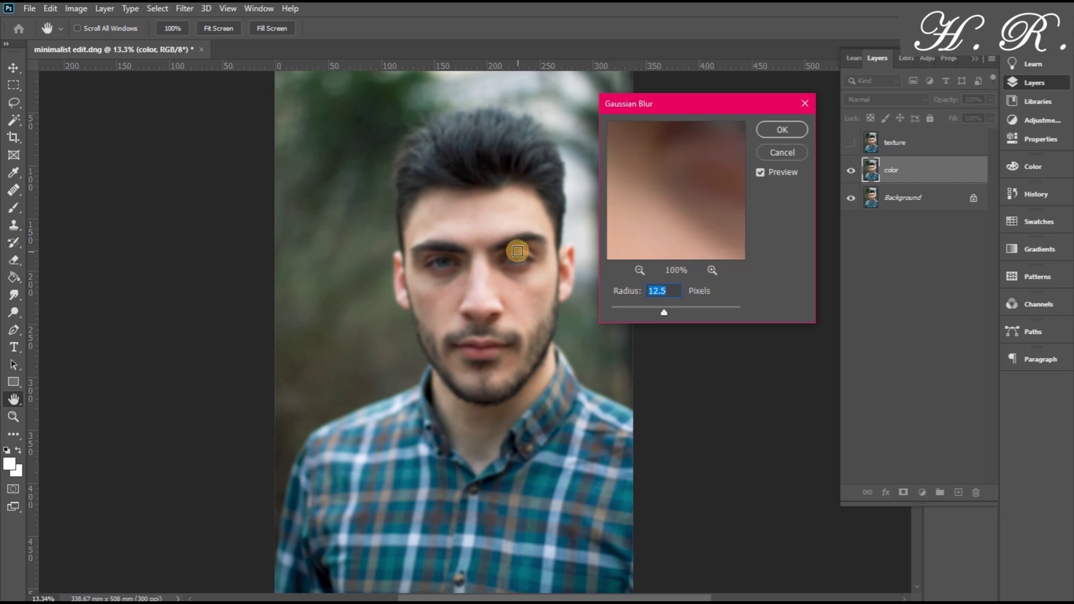
pyautogui.click(522, 247)
pyautogui.click(509, 250)
pyautogui.click(523, 267)
pyautogui.click(532, 258)
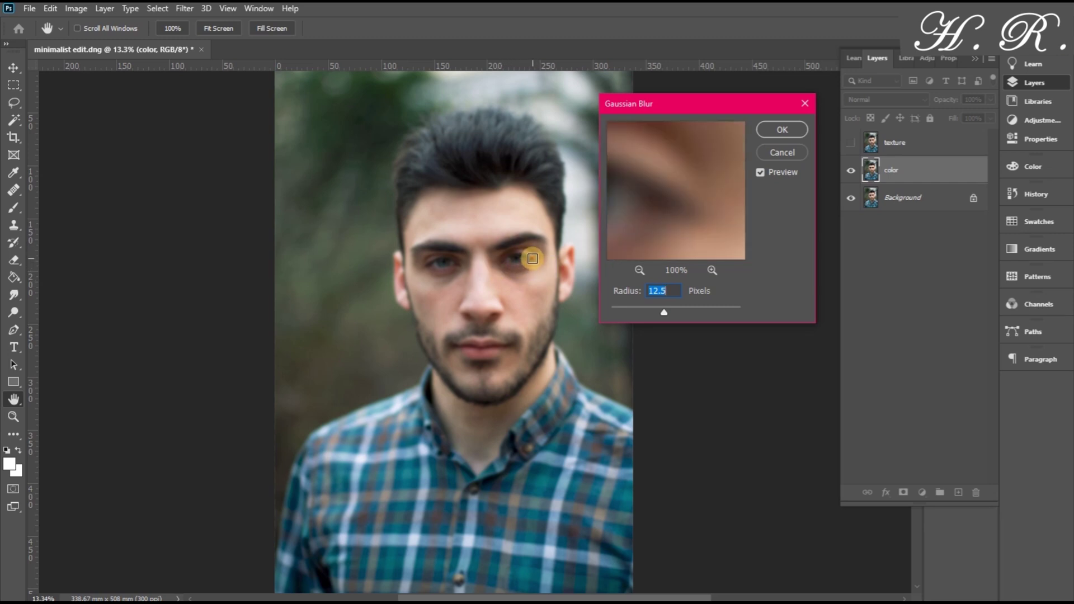
pyautogui.moveTo(667, 309); pyautogui.dragTo(667, 310)
pyautogui.click(697, 230)
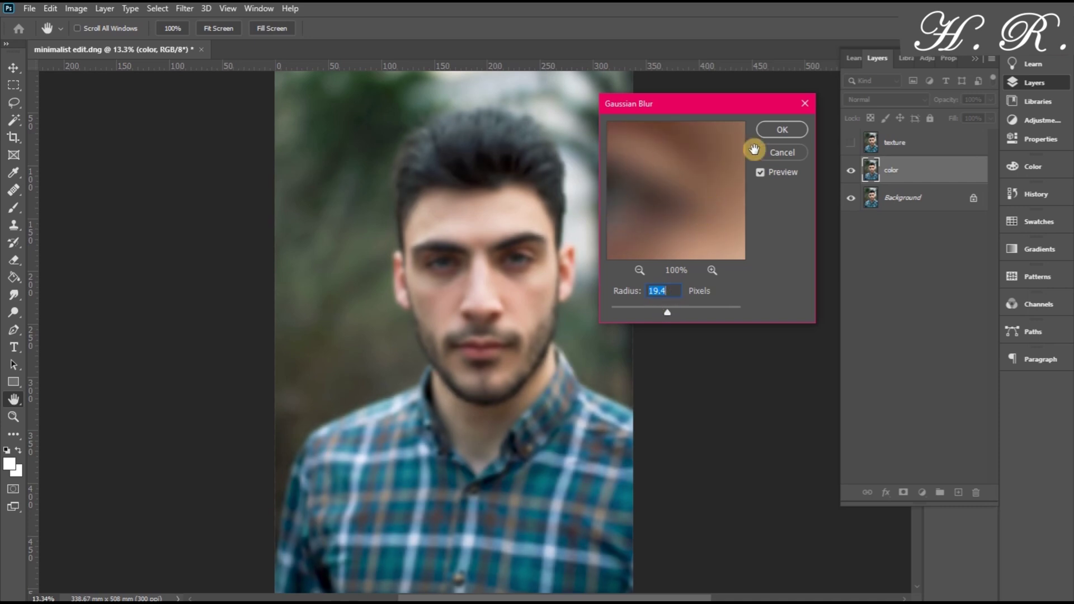
pyautogui.write('20')
pyautogui.click(782, 129)
pyautogui.press('e')
# Compare the texture, color and Background layers by toggling their visibility, leaving texture and Background shown and color hidden
pyautogui.click(850, 143)
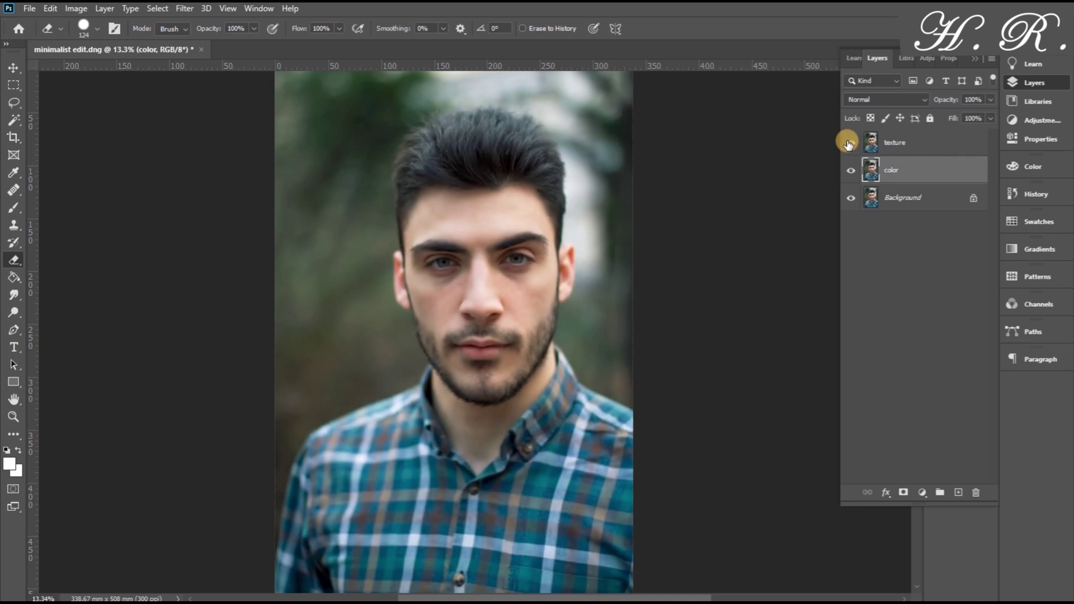
pyautogui.click(850, 142)
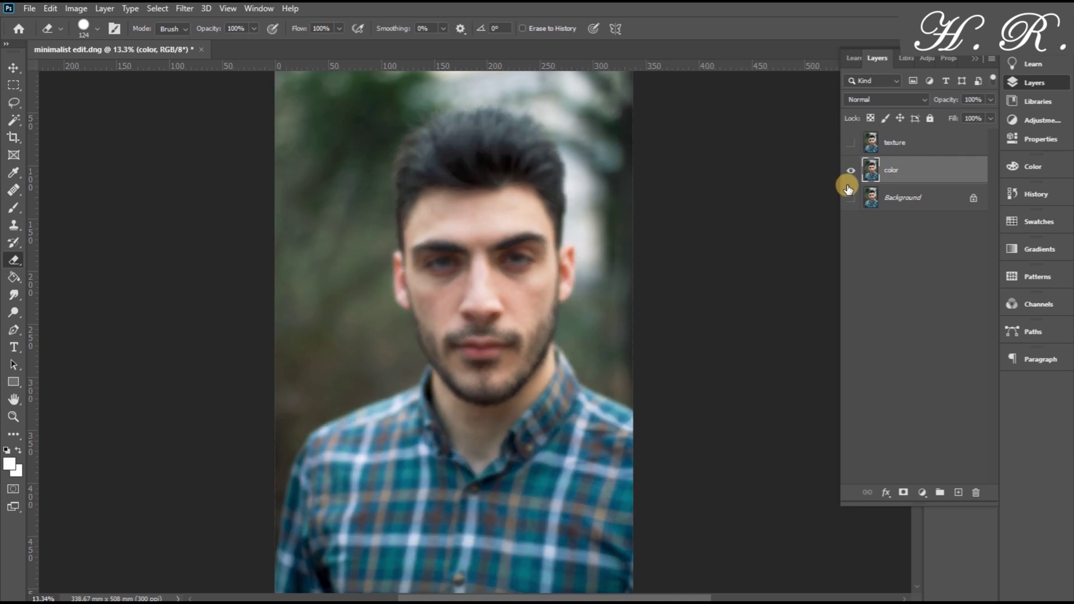
pyautogui.click(849, 171)
pyautogui.click(850, 197)
pyautogui.click(851, 170)
pyautogui.click(850, 170)
pyautogui.click(851, 170)
pyautogui.click(850, 170)
pyautogui.click(852, 144)
pyautogui.click(849, 177)
# Start Apply Image on the texture layer with Subtract blending, scale 2 and offset 128
pyautogui.click(899, 144)
pyautogui.click(105, 9)
pyautogui.moveTo(82, 9)
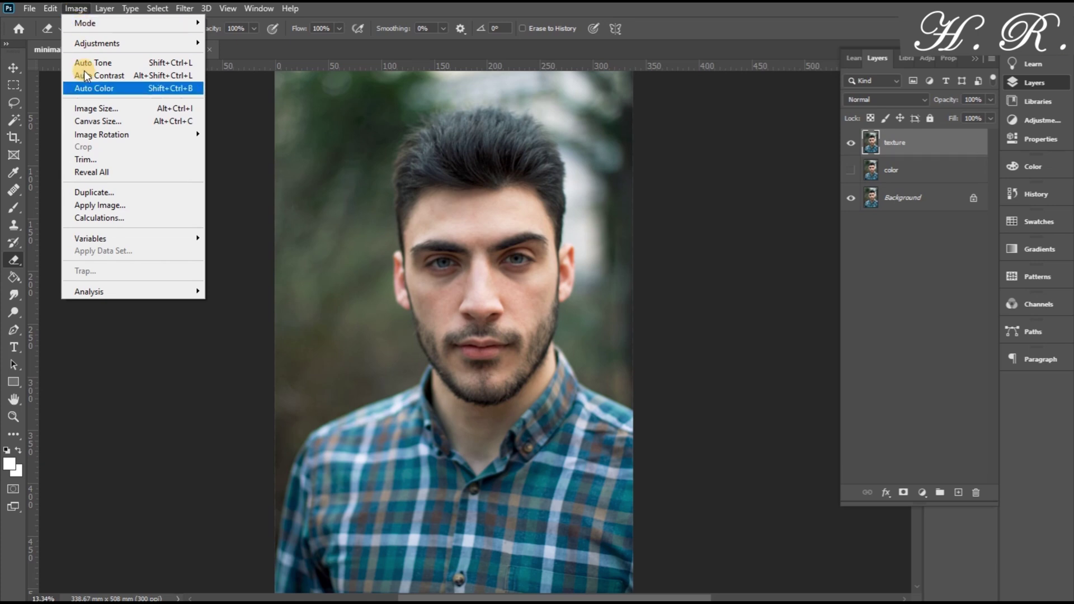
pyautogui.click(90, 205)
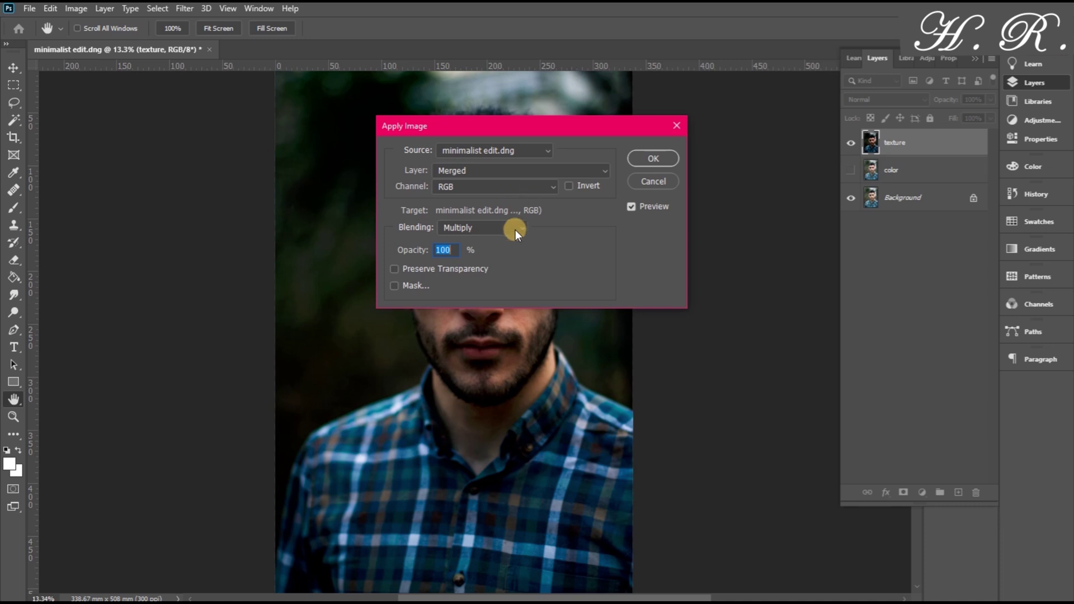
pyautogui.click(470, 229)
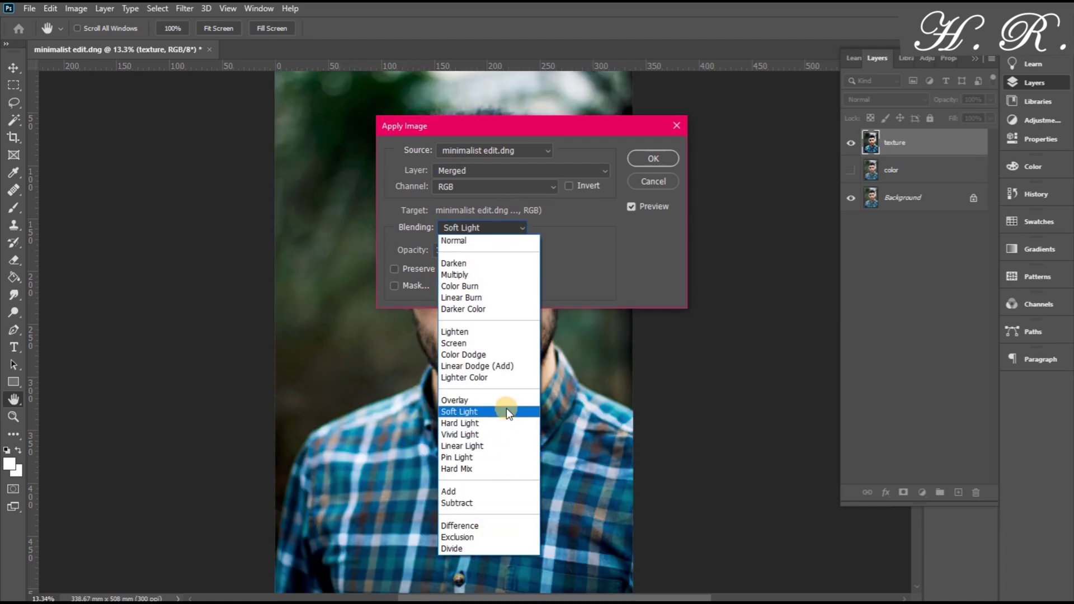
pyautogui.click(486, 503)
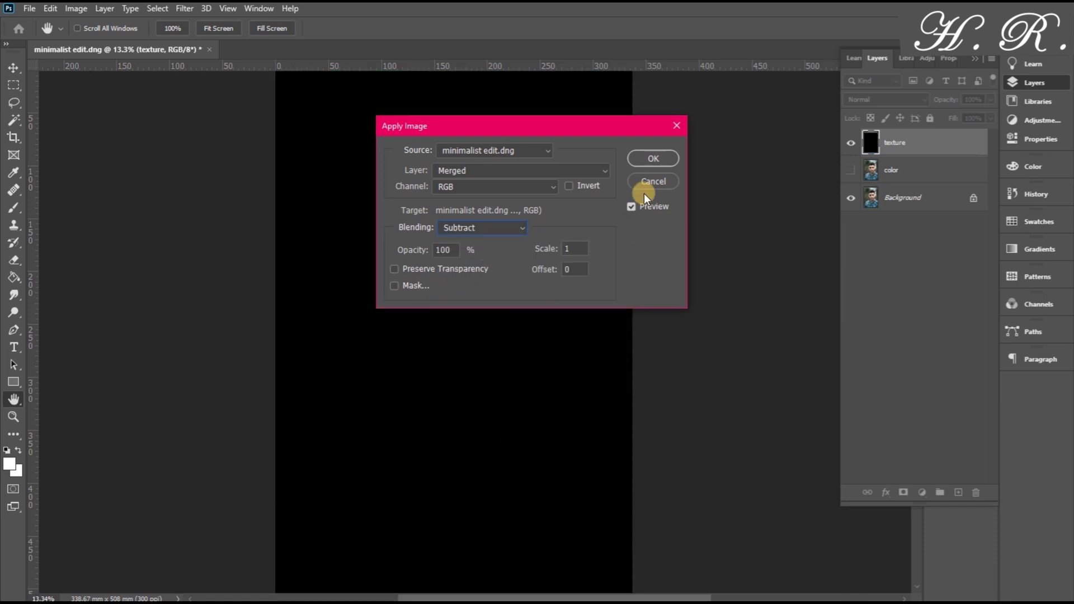
pyautogui.doubleClick(577, 250)
pyautogui.doubleClick(575, 267)
pyautogui.write('128')
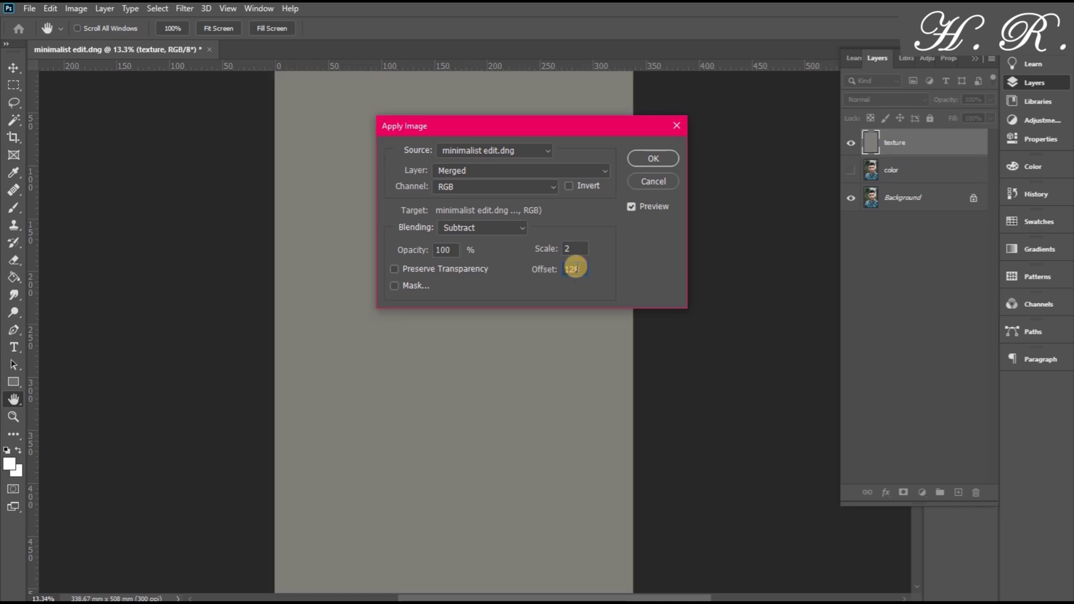
# Use the color layer as the Apply Image source and apply the result to the texture layer
pyautogui.click(519, 172)
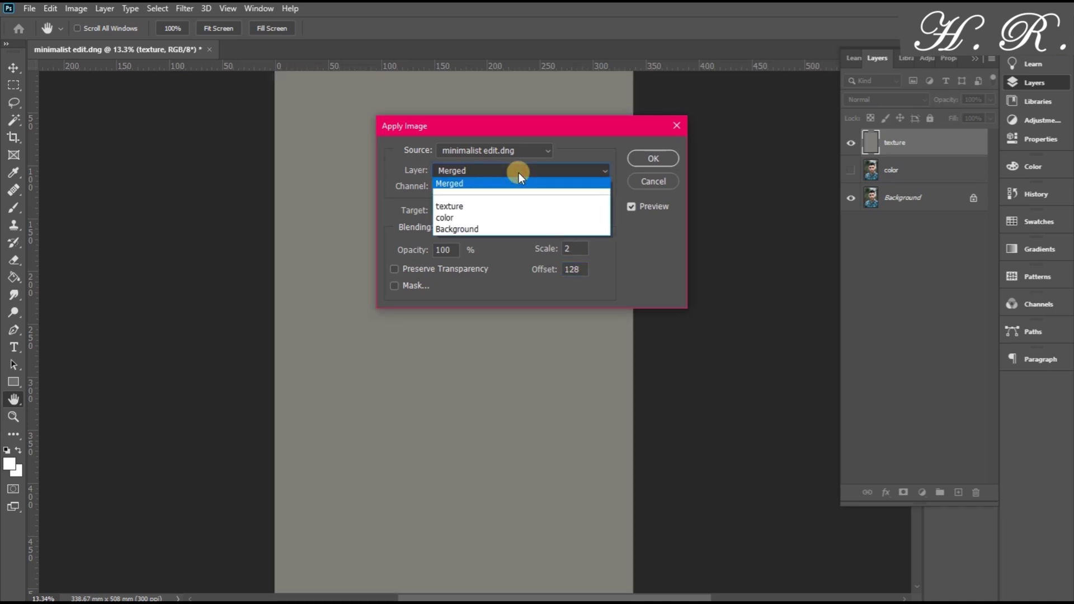
pyautogui.click(445, 219)
pyautogui.moveTo(520, 125); pyautogui.dragTo(807, 106)
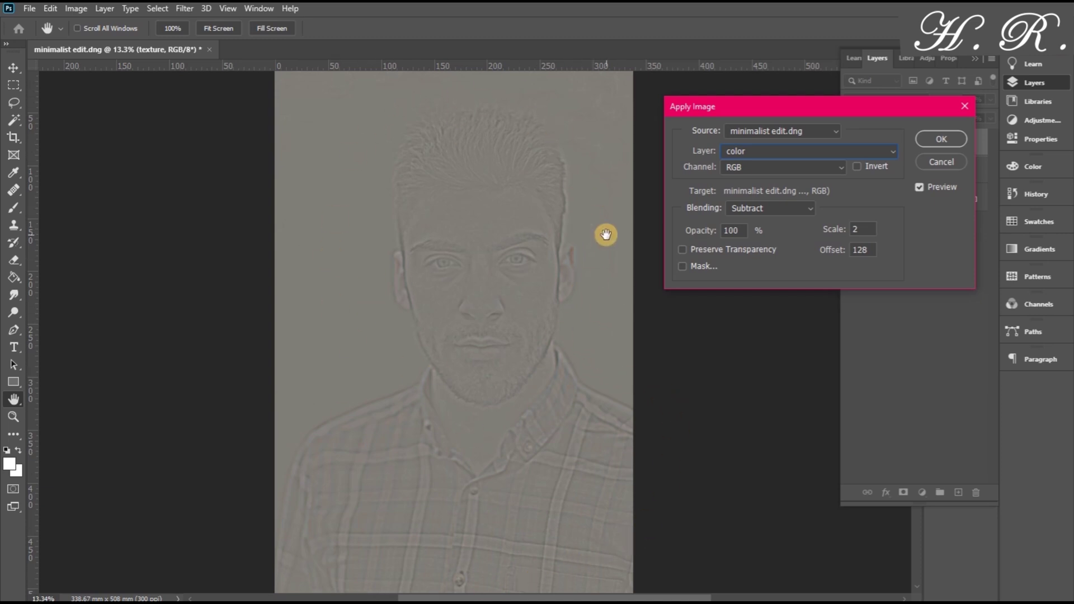
pyautogui.moveTo(736, 109); pyautogui.dragTo(683, 84)
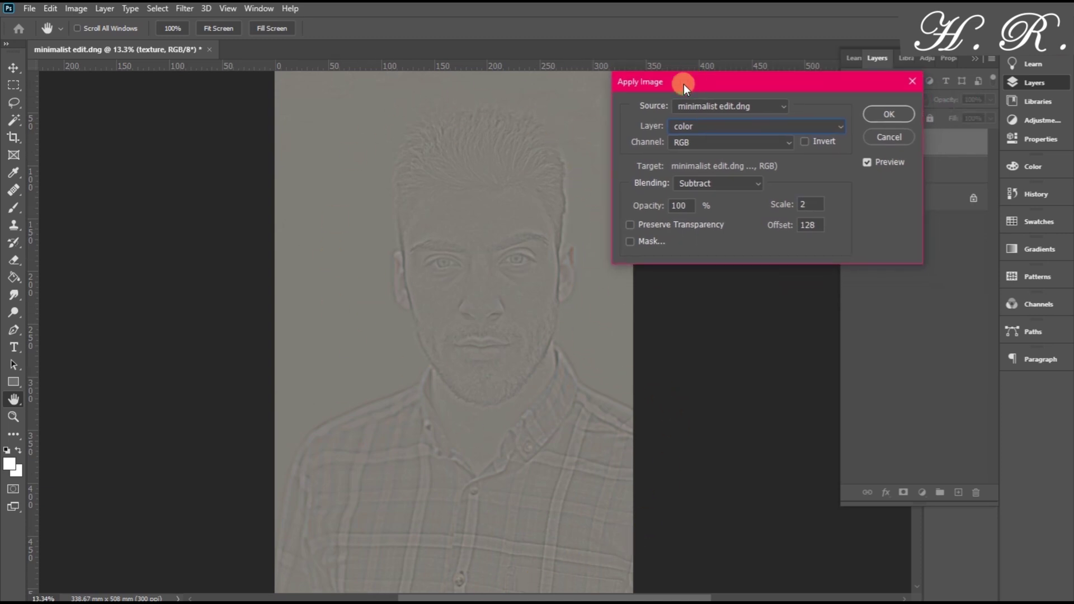
pyautogui.click(888, 114)
# Show the color layer and put the texture and color layers together into a new group
pyautogui.click(851, 143)
pyautogui.click(848, 144)
pyautogui.click(851, 170)
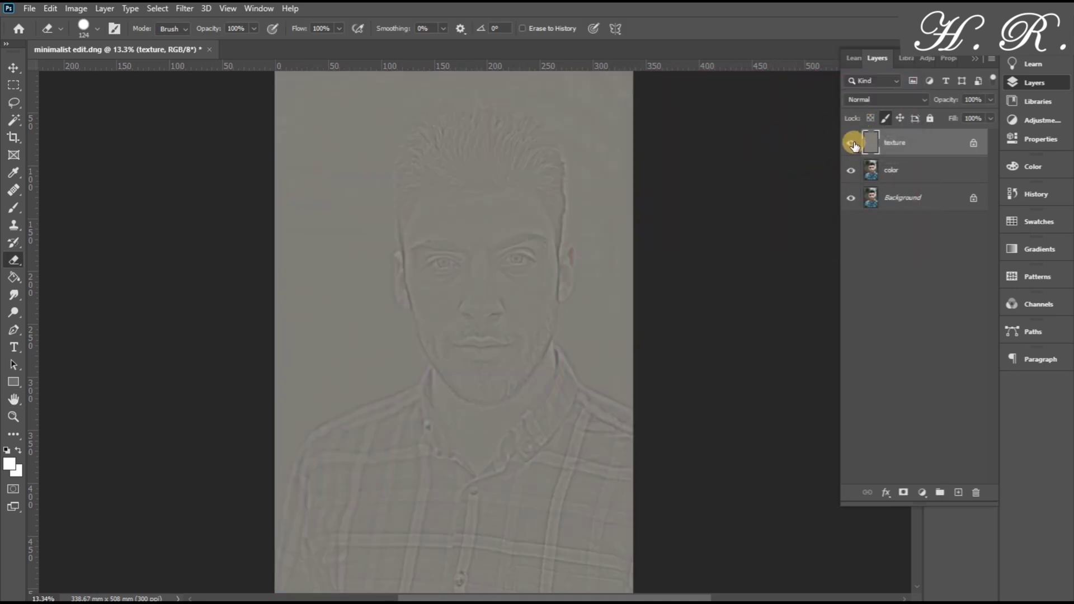
pyautogui.keyDown('shift'); pyautogui.click(888, 168); pyautogui.keyUp('shift')
pyautogui.rightClick(891, 144)
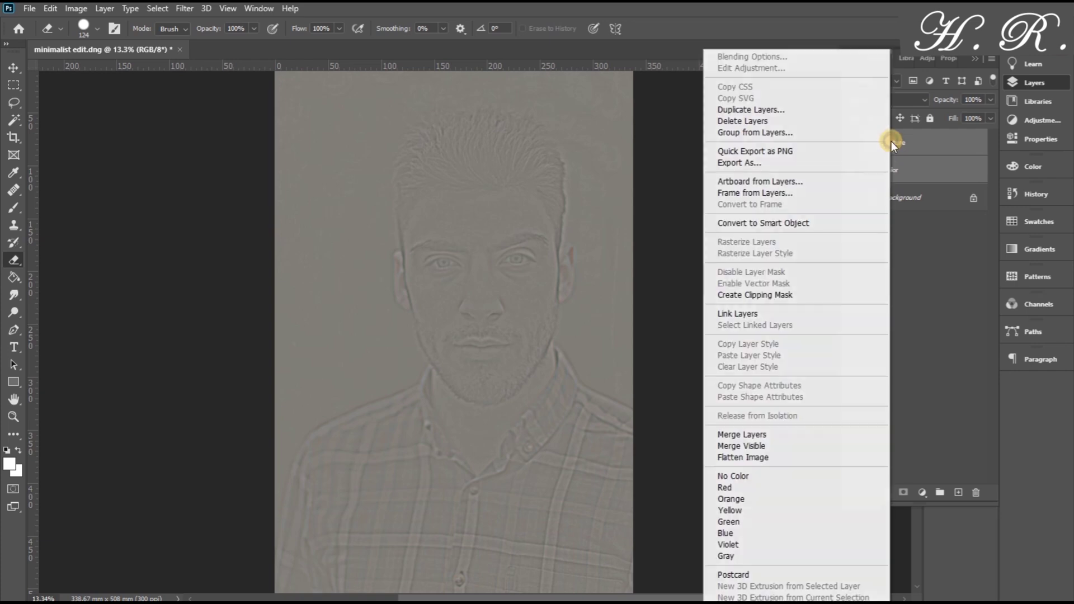
pyautogui.click(777, 135)
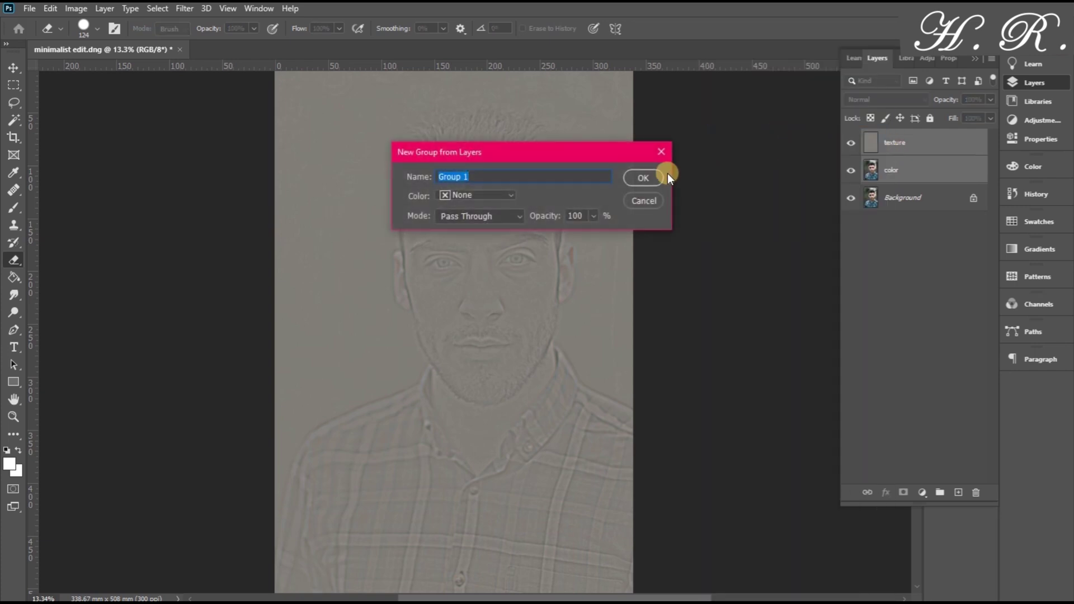
pyautogui.click(638, 177)
# Toggle the group's visibility to compare it with the original, leave it hidden, and expand it
pyautogui.click(851, 137)
pyautogui.click(851, 137)
pyautogui.click(852, 138)
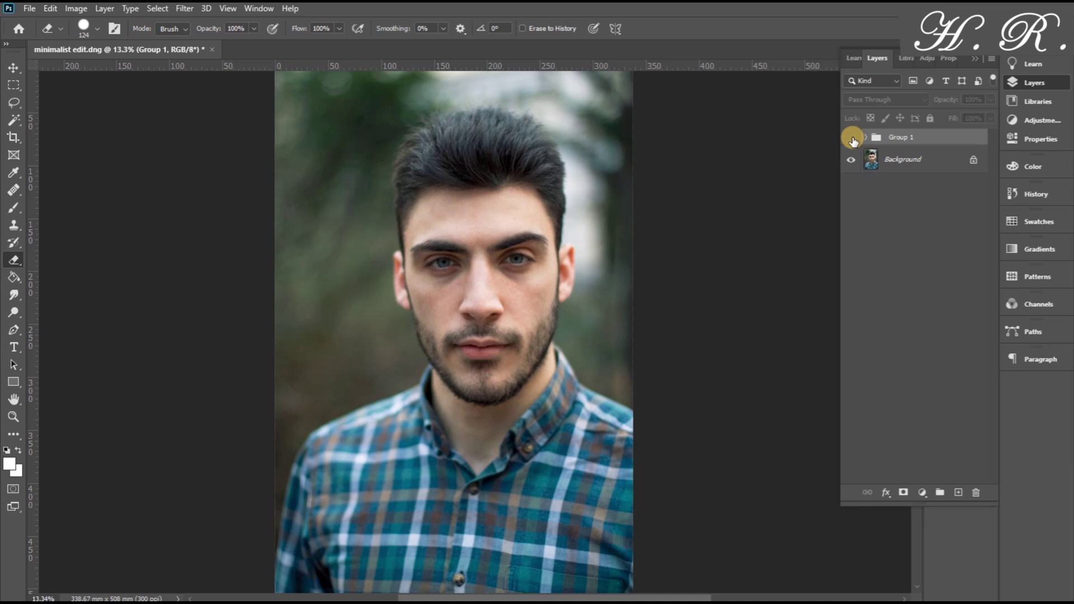
pyautogui.click(866, 137)
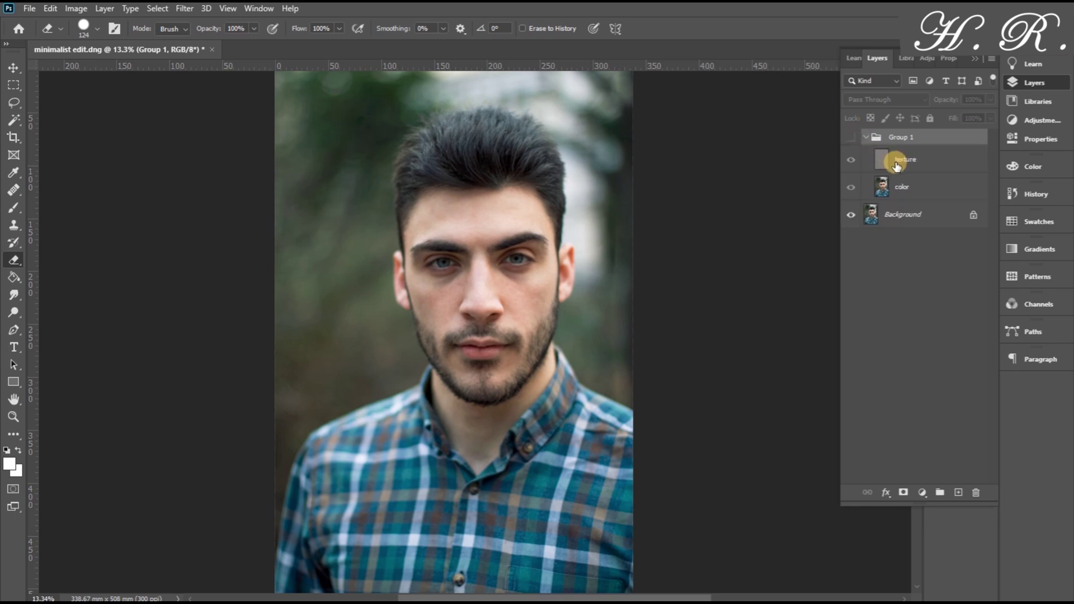
# Select the texture layer inside the group and open its blend mode choices
pyautogui.click(897, 164)
pyautogui.rightClick(895, 163)
pyautogui.click(901, 275)
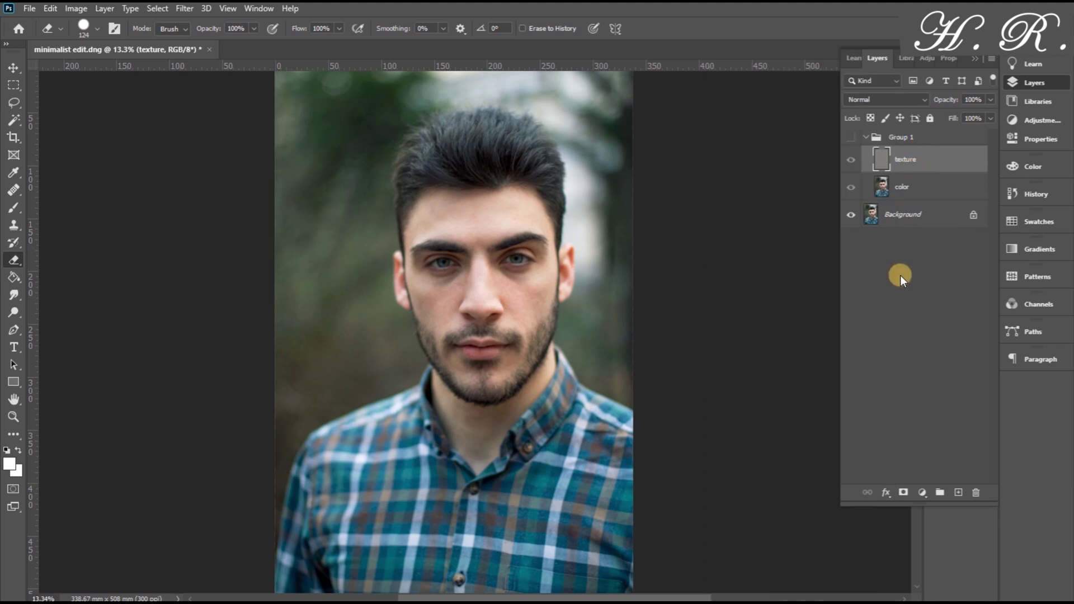
pyautogui.click(885, 98)
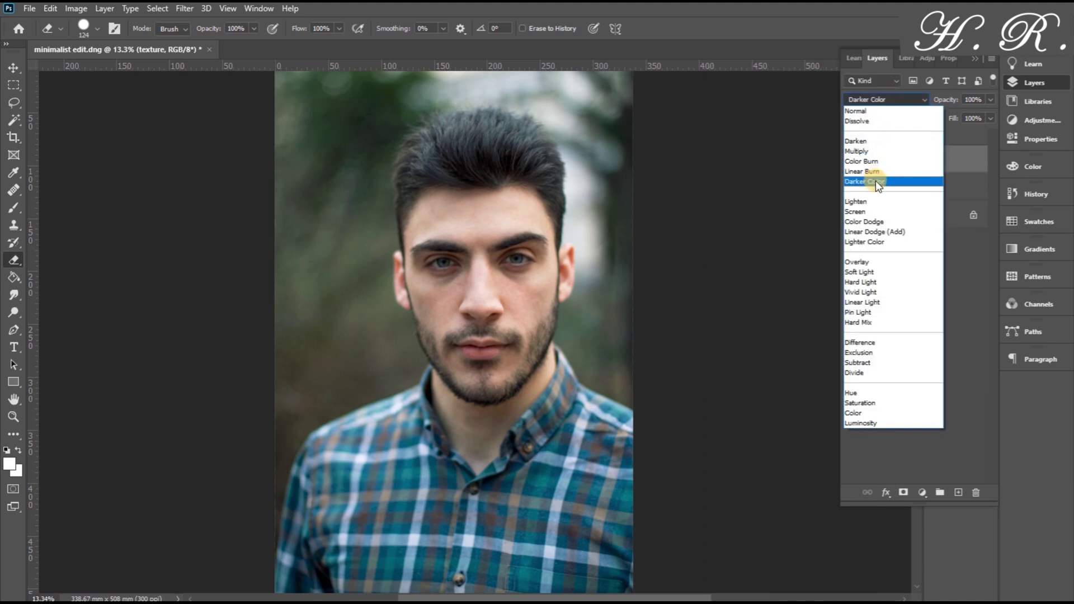
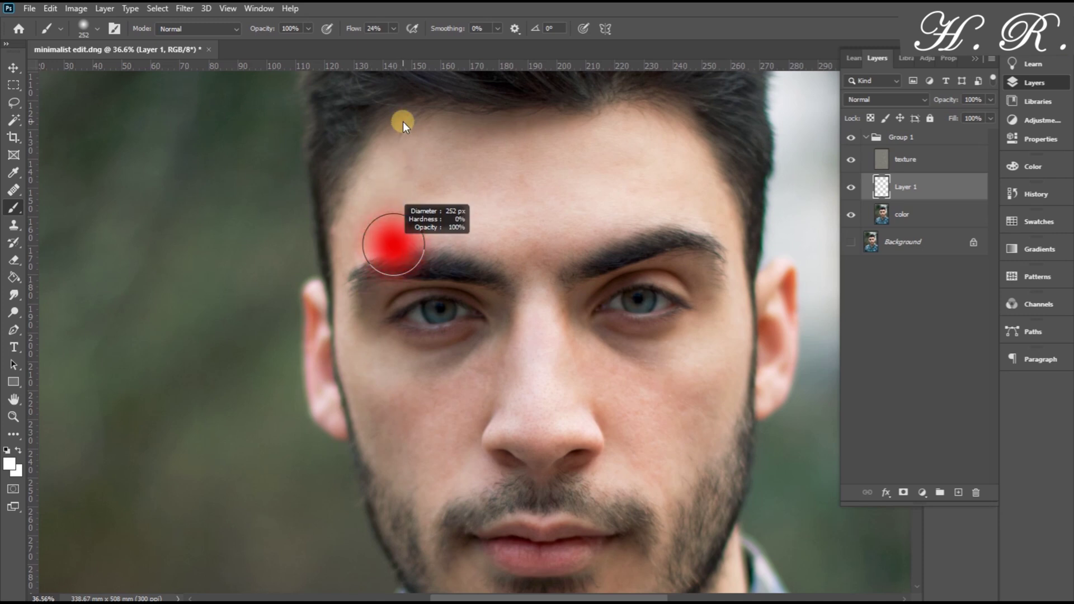
# Size the soft brush to 164 px and paint sampled skin tone over the image-right side of the forehead on Layer 1
pyautogui.moveTo(494, 240); pyautogui.dragTo(490, 241)
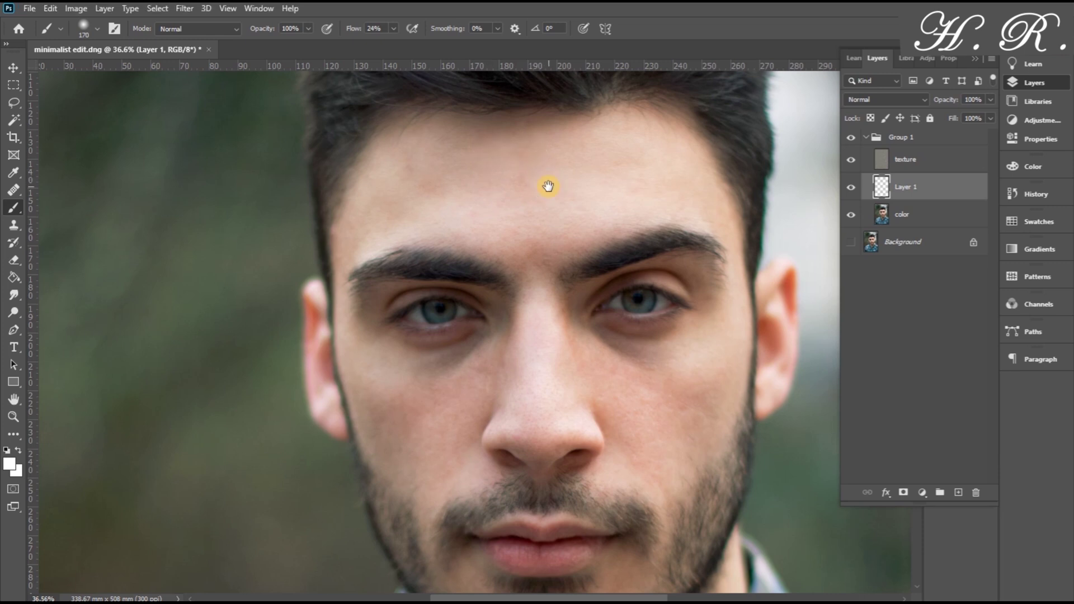
pyautogui.moveTo(548, 187)
pyautogui.mouseDown()
pyautogui.moveTo(456, 179)
pyautogui.moveTo(489, 182)
pyautogui.mouseUp()
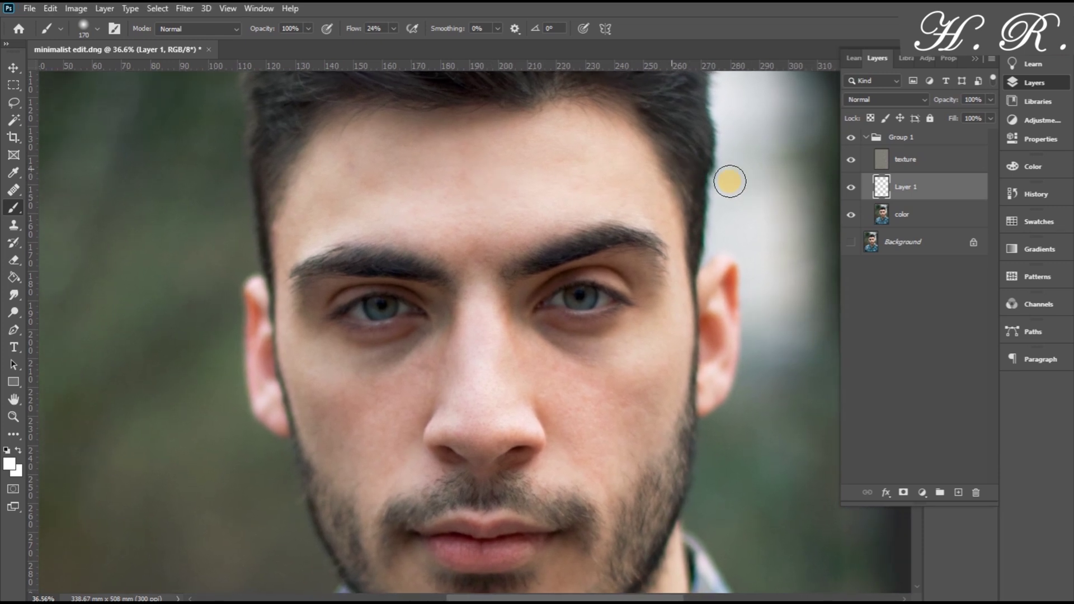
pyautogui.keyDown('alt'); pyautogui.rightClick(610, 164); pyautogui.keyUp('alt')
pyautogui.moveTo(633, 166)
pyautogui.mouseDown()
pyautogui.moveTo(620, 165)
pyautogui.moveTo(625, 157)
pyautogui.moveTo(651, 214)
pyautogui.mouseUp()
pyautogui.keyDown('alt'); pyautogui.click(621, 162); pyautogui.keyUp('alt')
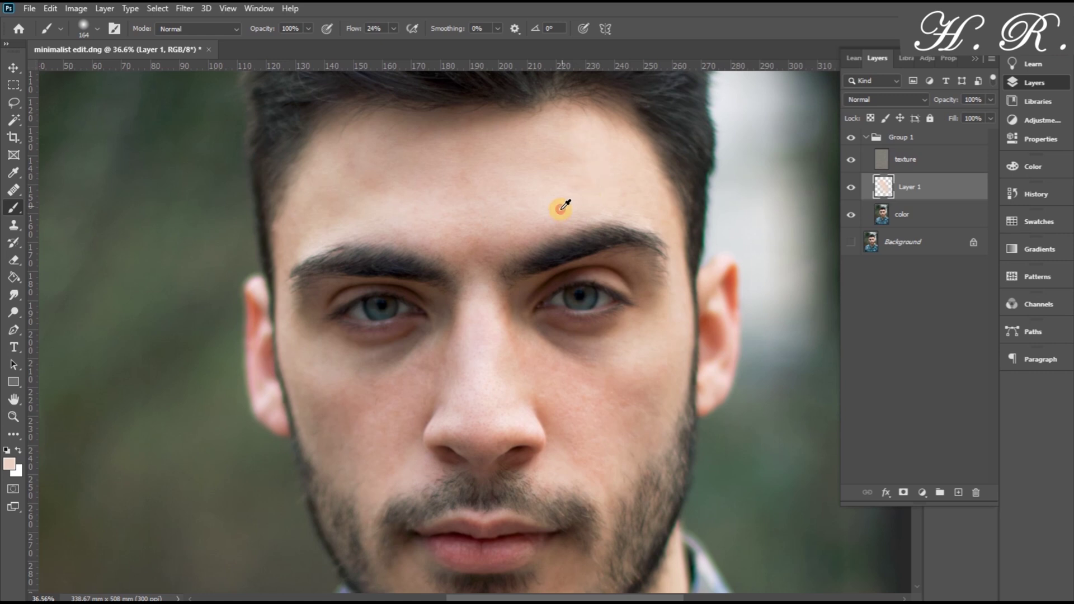
# Even out the middle of the forehead with sampled skin tones and undo the last stroke
pyautogui.moveTo(568, 166); pyautogui.dragTo(582, 232)
pyautogui.moveTo(576, 151)
pyautogui.mouseDown()
pyautogui.moveTo(577, 210)
pyautogui.moveTo(577, 124)
pyautogui.moveTo(577, 185)
pyautogui.moveTo(550, 160)
pyautogui.moveTo(568, 181)
pyautogui.mouseUp()
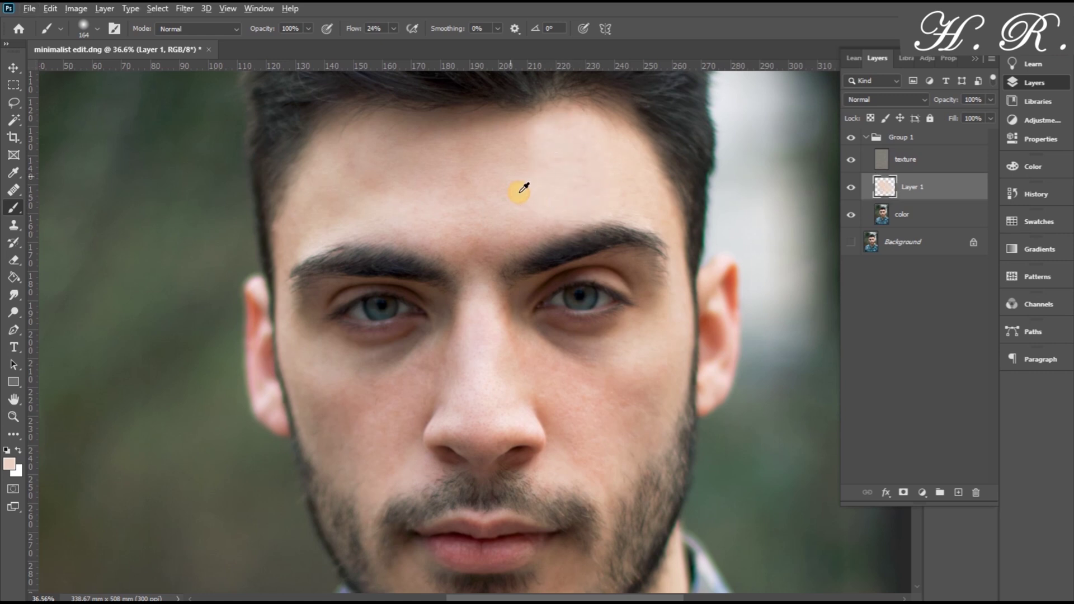
pyautogui.moveTo(514, 138)
pyautogui.mouseDown()
pyautogui.moveTo(528, 137)
pyautogui.moveTo(494, 199)
pyautogui.mouseUp()
pyautogui.keyDown('alt'); pyautogui.click(502, 196); pyautogui.keyUp('alt')
pyautogui.hotkey('ctrl', 'z')
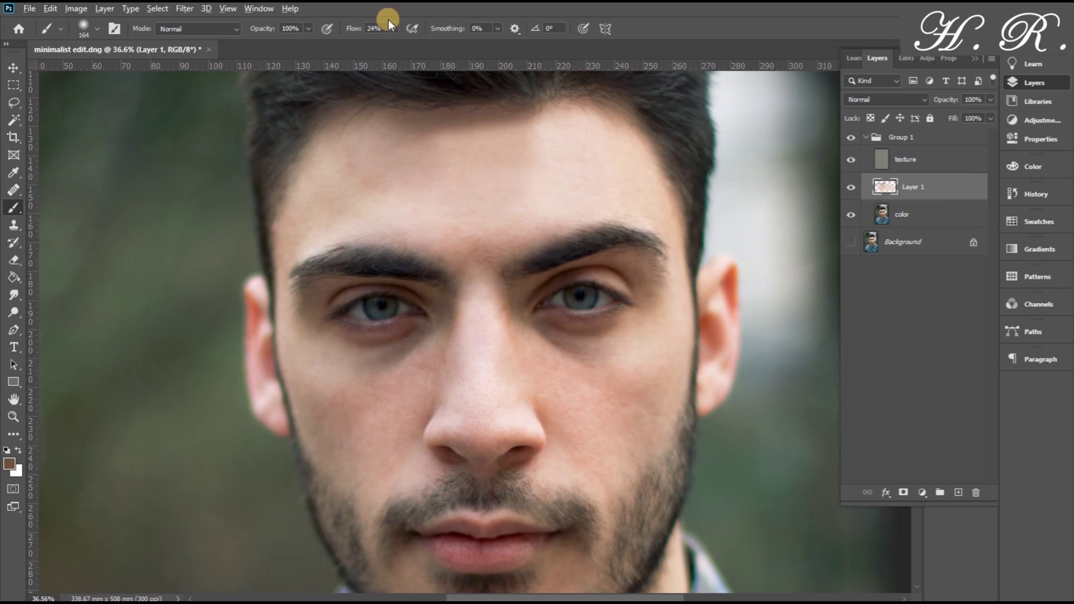
# Set the brush flow to 6% and blend sampled skin tones across the forehead and under the image-left eye
pyautogui.moveTo(354, 28); pyautogui.dragTo(344, 28)
pyautogui.keyDown('alt'); pyautogui.click(379, 184); pyautogui.keyUp('alt')
pyautogui.moveTo(380, 187)
pyautogui.mouseDown()
pyautogui.moveTo(405, 187)
pyautogui.moveTo(376, 146)
pyautogui.moveTo(519, 143)
pyautogui.mouseUp()
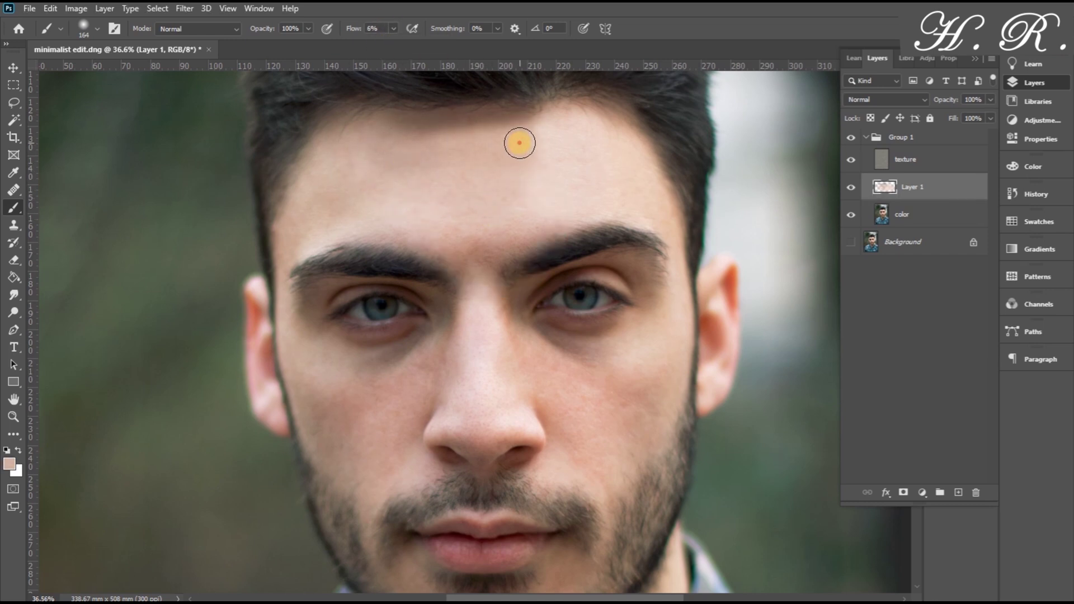
pyautogui.moveTo(481, 225); pyautogui.dragTo(351, 165)
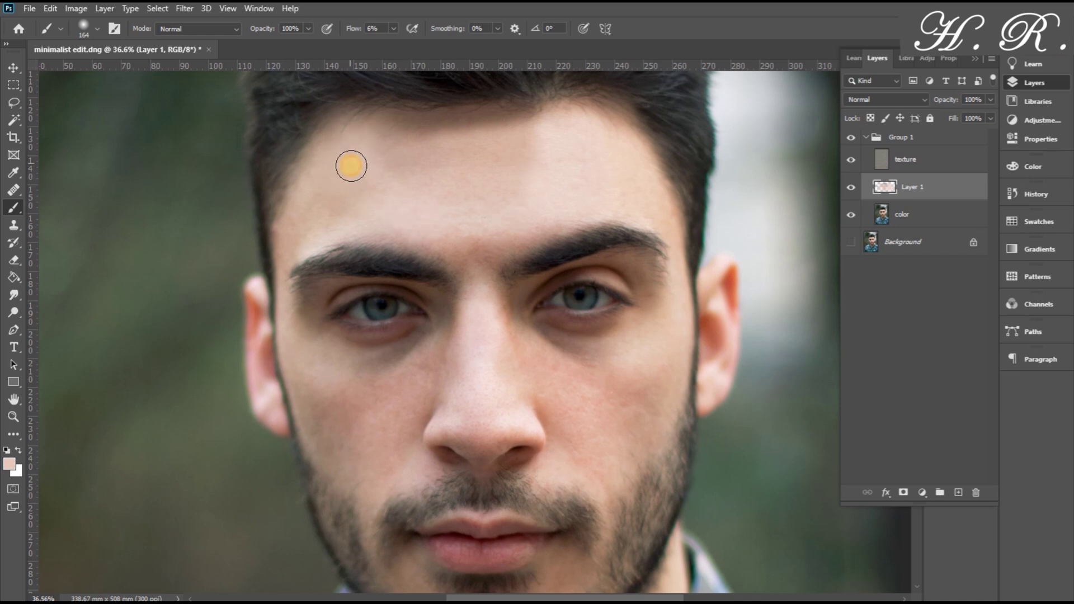
pyautogui.moveTo(327, 221)
pyautogui.mouseDown()
pyautogui.moveTo(287, 267)
pyautogui.moveTo(284, 294)
pyautogui.moveTo(315, 301)
pyautogui.moveTo(395, 407)
pyautogui.moveTo(371, 364)
pyautogui.moveTo(442, 312)
pyautogui.moveTo(355, 340)
pyautogui.moveTo(356, 494)
pyautogui.moveTo(323, 362)
pyautogui.moveTo(316, 242)
pyautogui.moveTo(315, 342)
pyautogui.moveTo(391, 352)
pyautogui.moveTo(442, 331)
pyautogui.moveTo(424, 351)
pyautogui.moveTo(449, 294)
pyautogui.moveTo(379, 285)
pyautogui.moveTo(419, 319)
pyautogui.moveTo(287, 360)
pyautogui.moveTo(320, 352)
pyautogui.moveTo(340, 372)
pyautogui.moveTo(429, 356)
pyautogui.moveTo(324, 427)
pyautogui.moveTo(437, 351)
pyautogui.moveTo(420, 368)
pyautogui.moveTo(461, 317)
pyautogui.moveTo(499, 317)
pyautogui.mouseUp()
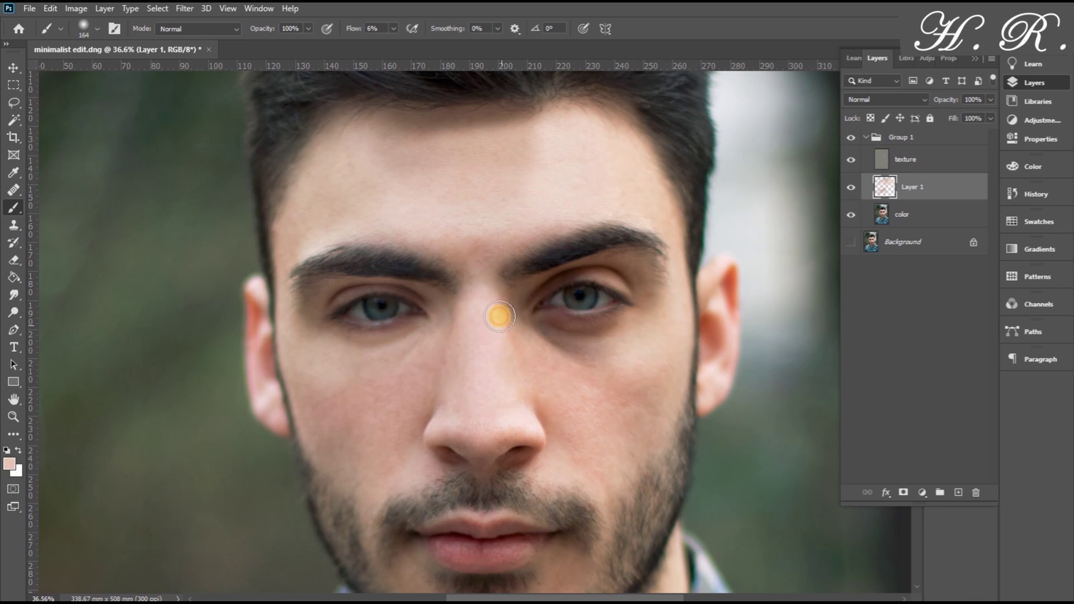
# Blend sampled skin tones under the image-right eye, over the cheek beside it and around the nose
pyautogui.keyDown('alt'); pyautogui.click(491, 398); pyautogui.keyUp('alt')
pyautogui.moveTo(570, 370); pyautogui.dragTo(555, 348)
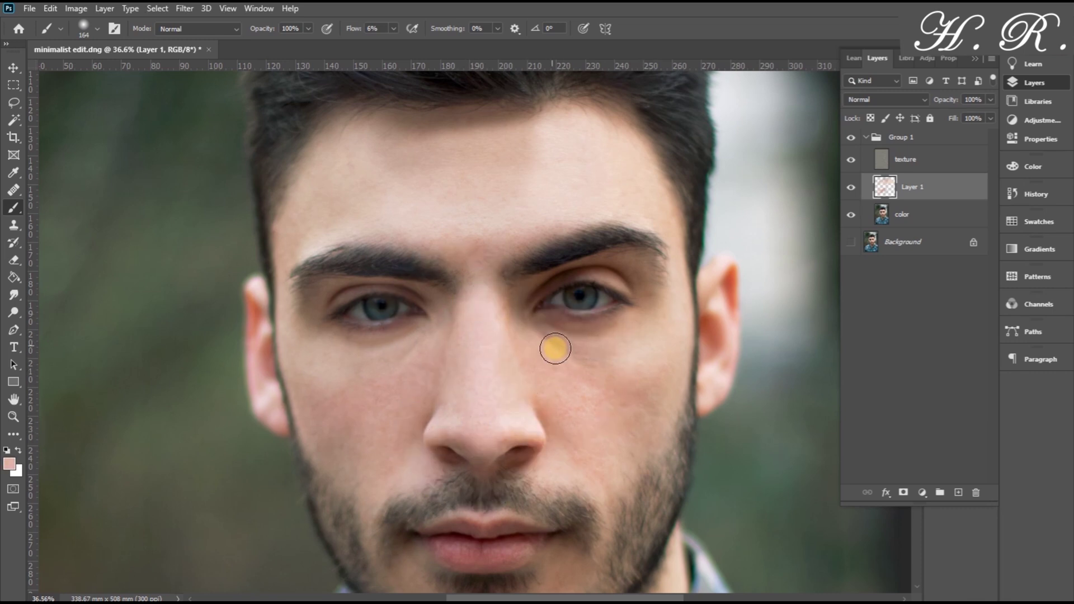
pyautogui.moveTo(509, 315)
pyautogui.mouseDown()
pyautogui.moveTo(670, 295)
pyautogui.moveTo(556, 347)
pyautogui.moveTo(672, 347)
pyautogui.mouseUp()
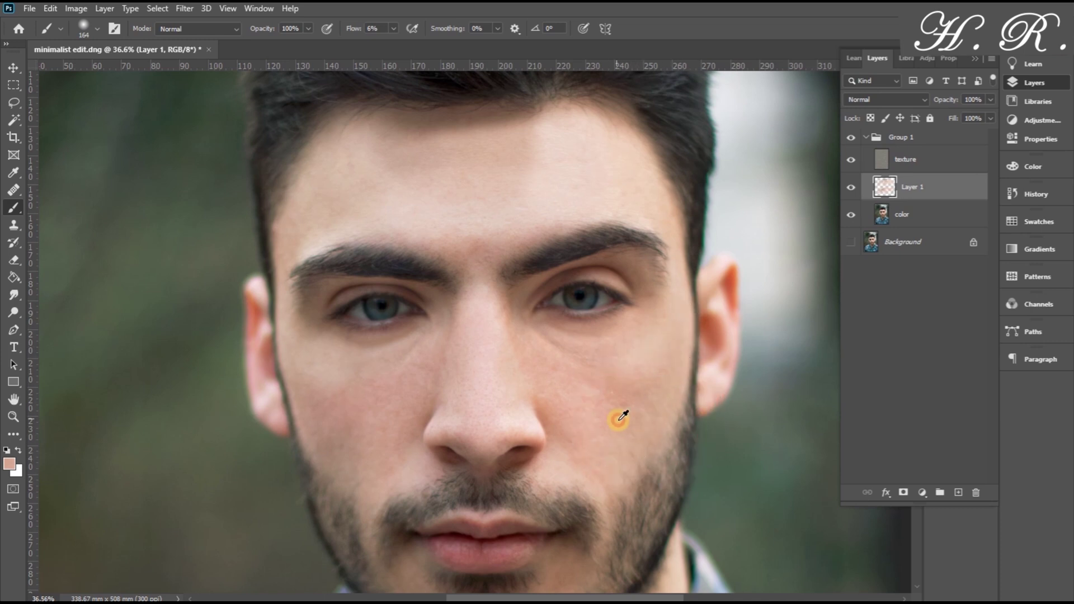
pyautogui.moveTo(612, 366); pyautogui.dragTo(602, 460)
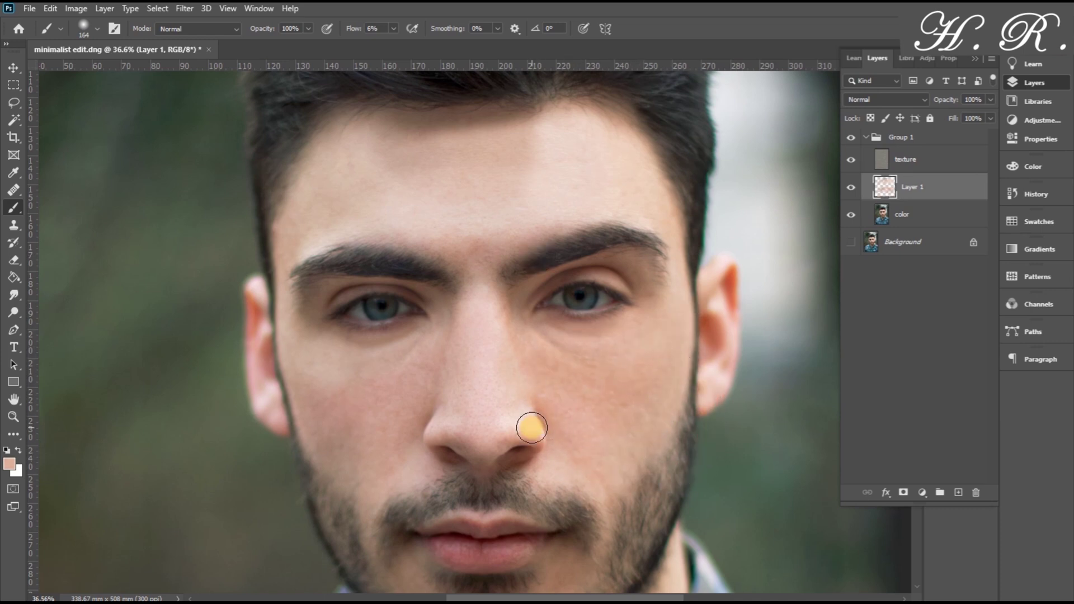
pyautogui.keyDown('alt'); pyautogui.click(437, 413); pyautogui.keyUp('alt')
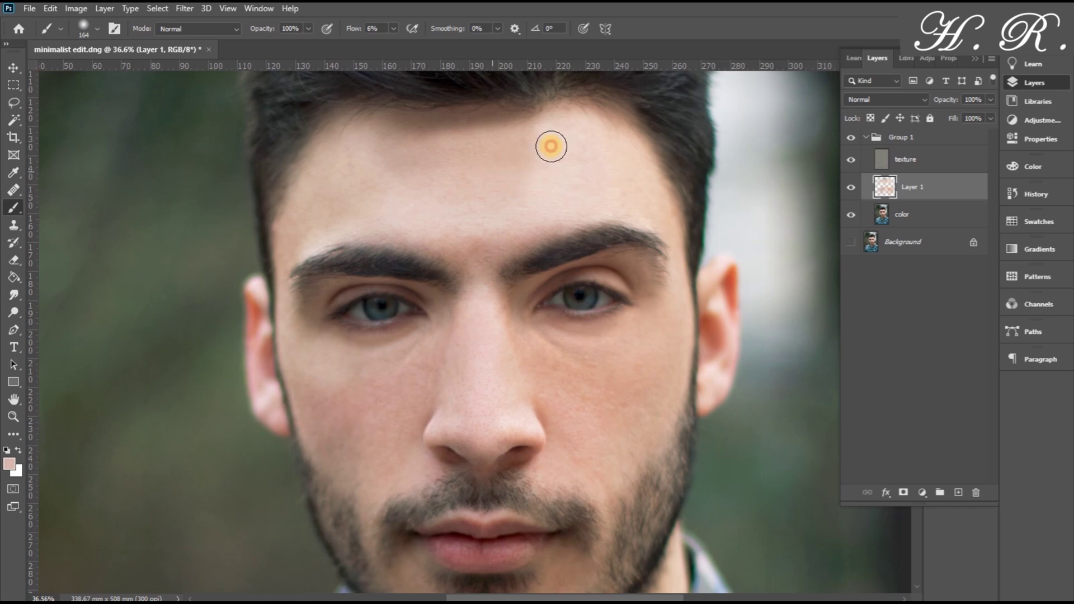
# Sample the lip colour and paint it over the lower lip to even its tone
pyautogui.scroll(-5, 590, 448)
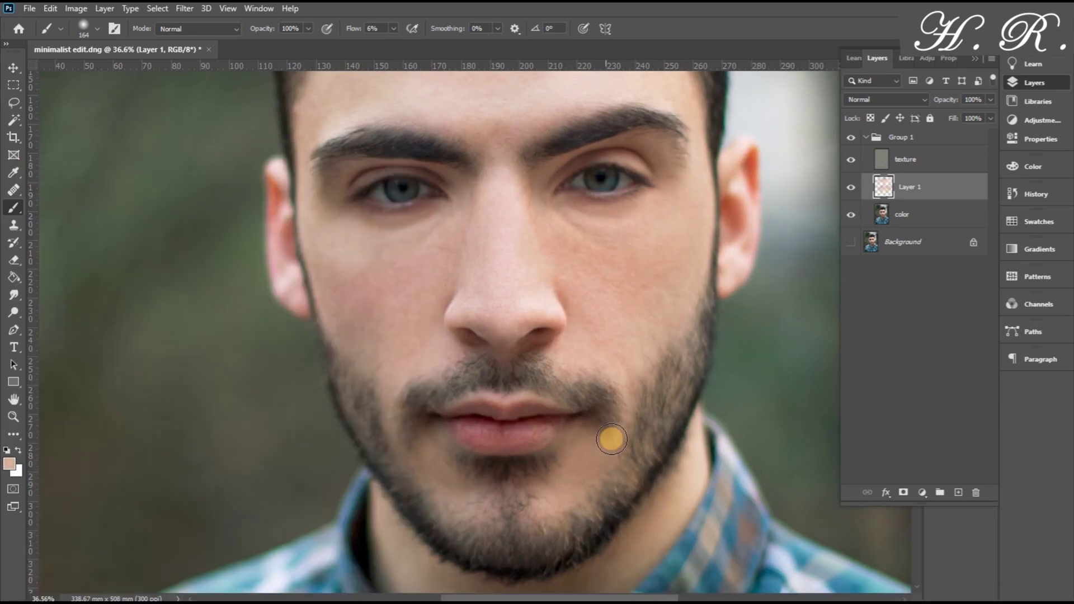
pyautogui.keyDown('alt'); pyautogui.click(498, 424); pyautogui.keyUp('alt')
pyautogui.moveTo(541, 429); pyautogui.dragTo(482, 414)
pyautogui.keyDown('alt'); pyautogui.click(475, 412); pyautogui.keyUp('alt')
pyautogui.scroll(3, 491, 450)
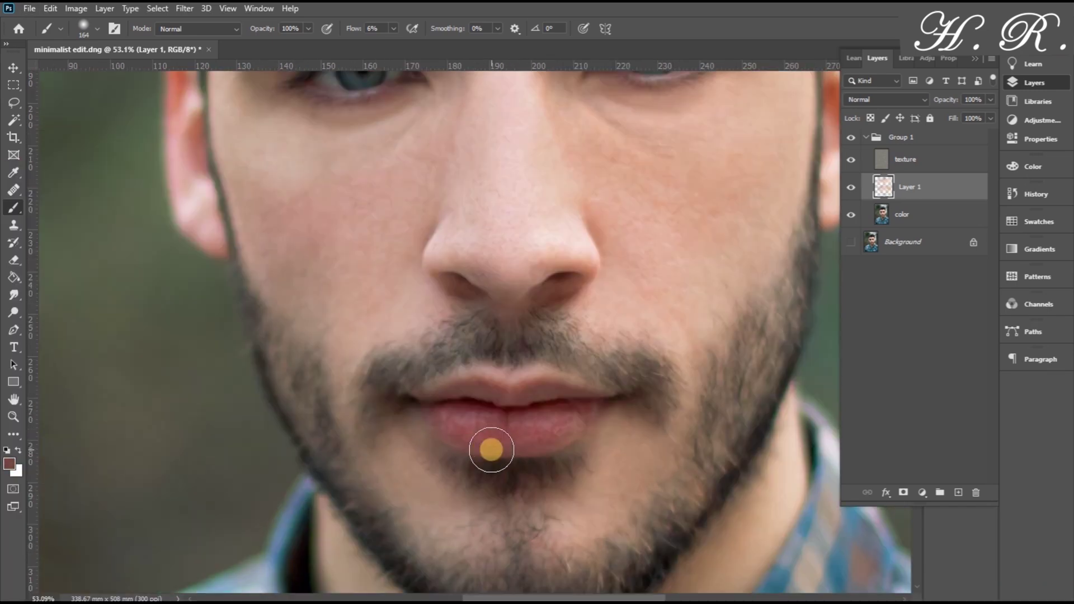
# Sample the cheek's skin tone beneath the image-left eye and touch up the nose area with it
pyautogui.scroll(-6, 501, 453)
pyautogui.scroll(2, 419, 286)
pyautogui.scroll(-5, 392, 350)
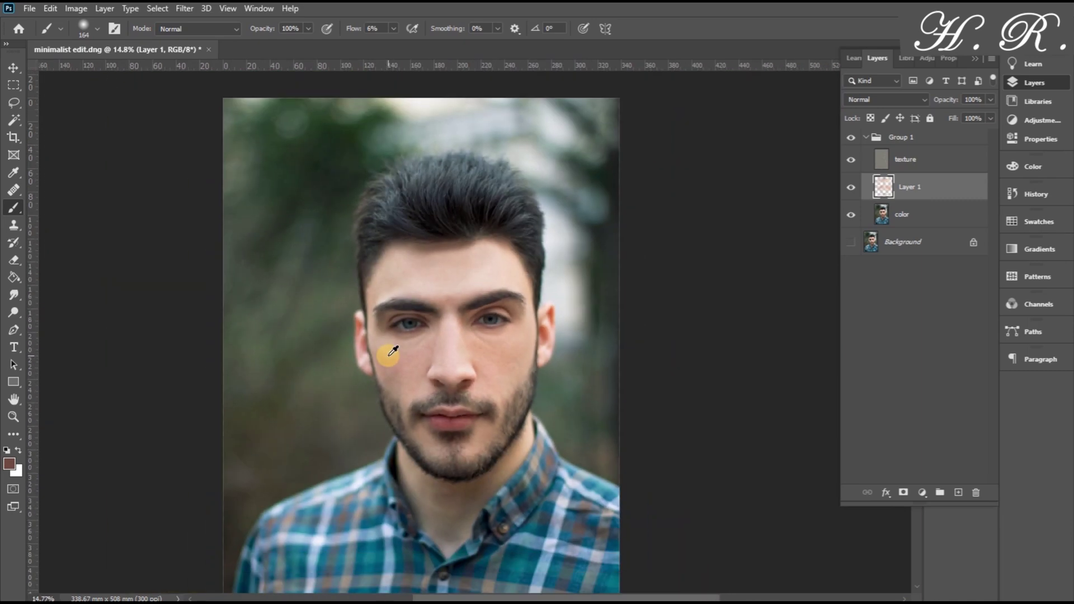
pyautogui.scroll(6, 383, 362)
pyautogui.keyDown('alt'); pyautogui.click(379, 344); pyautogui.keyUp('alt')
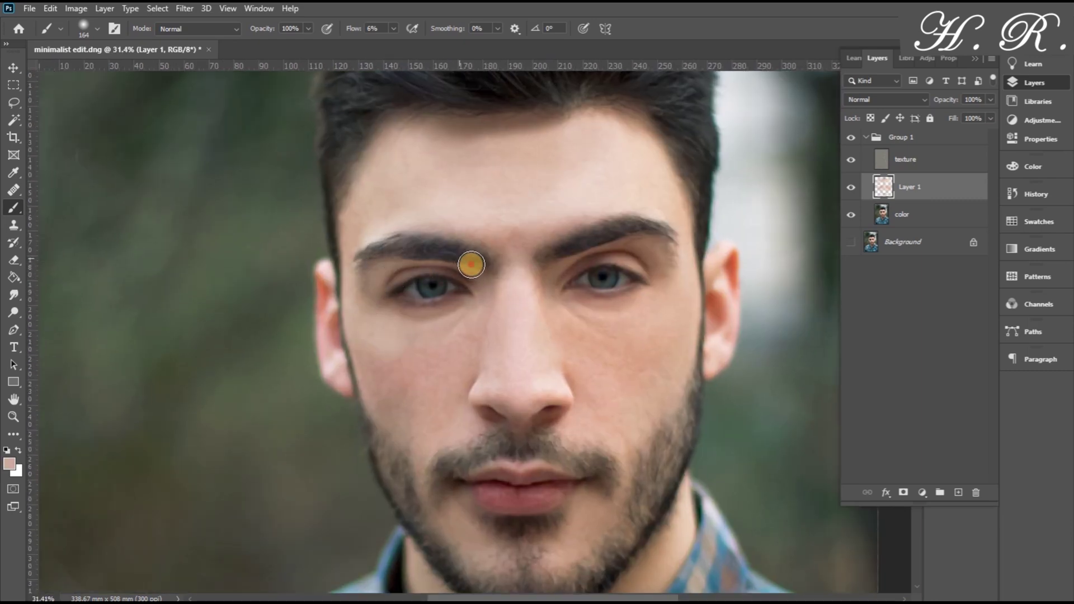
pyautogui.moveTo(538, 390); pyautogui.dragTo(506, 366)
pyautogui.scroll(-4, 506, 366)
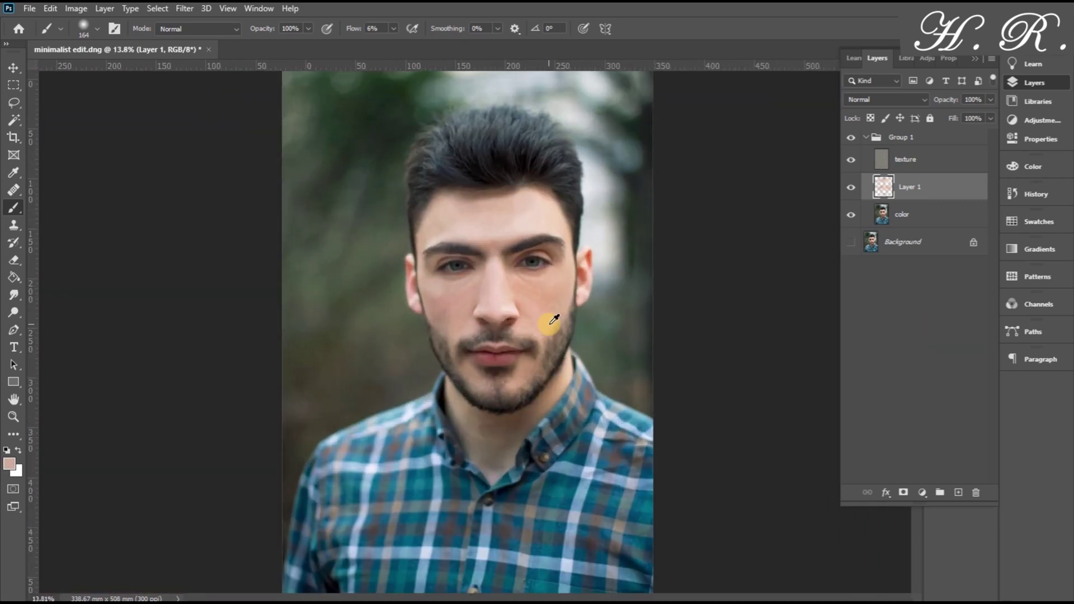
pyautogui.scroll(4, 552, 319)
# Toggle the visibility of the texture layer and repeatedly that of Layer 1 to compare the skin before and after
pyautogui.click(851, 160)
pyautogui.click(851, 160)
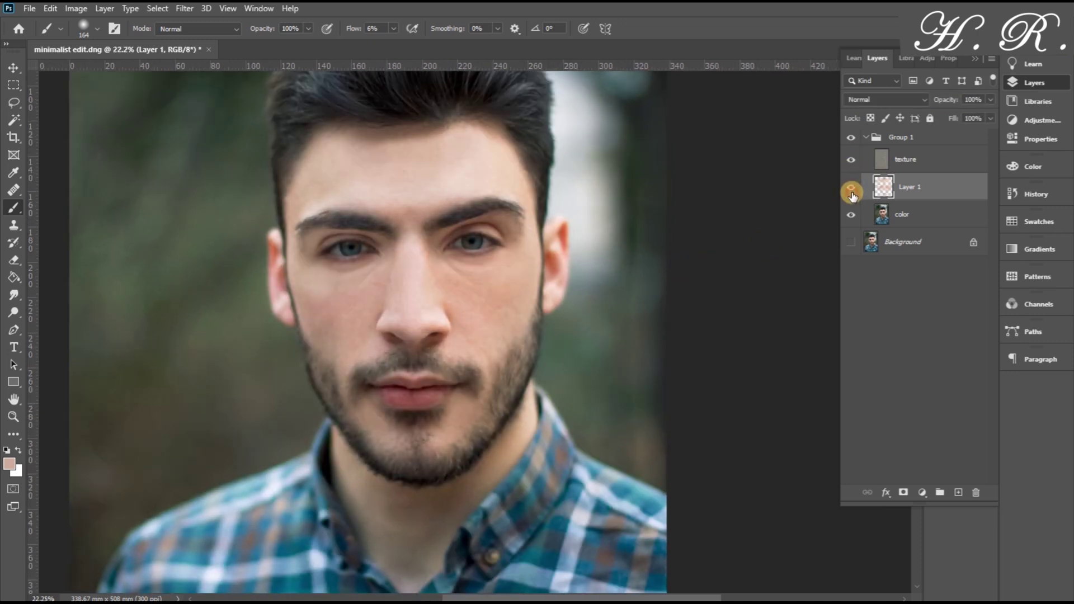
pyautogui.click(851, 188)
pyautogui.click(851, 188)
pyautogui.click(851, 188)
pyautogui.click(853, 189)
pyautogui.click(853, 188)
pyautogui.click(853, 189)
pyautogui.click(854, 188)
pyautogui.click(854, 188)
pyautogui.click(854, 189)
pyautogui.click(855, 189)
pyautogui.click(855, 189)
pyautogui.click(855, 188)
pyautogui.click(856, 186)
pyautogui.click(856, 186)
# With a 331 px Eraser, undo the full-strength strokes under the eye, set the flow to 16% and softly erase Layer 1 under the eyes
pyautogui.click(14, 260)
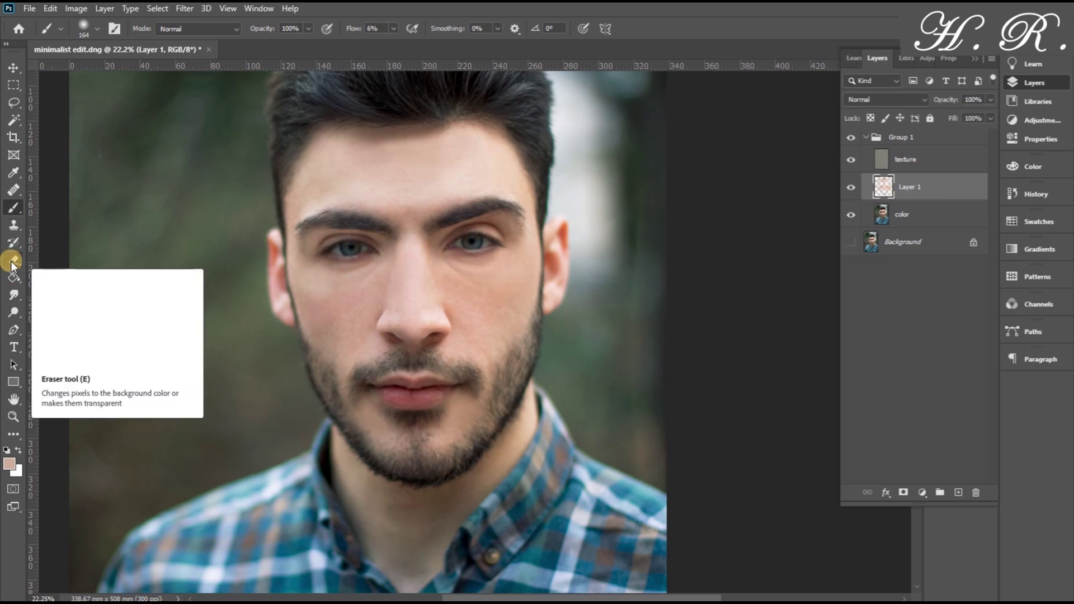
pyautogui.rightClick(306, 273)
pyautogui.click(218, 247)
pyautogui.rightClick(218, 247)
pyautogui.doubleClick(259, 240)
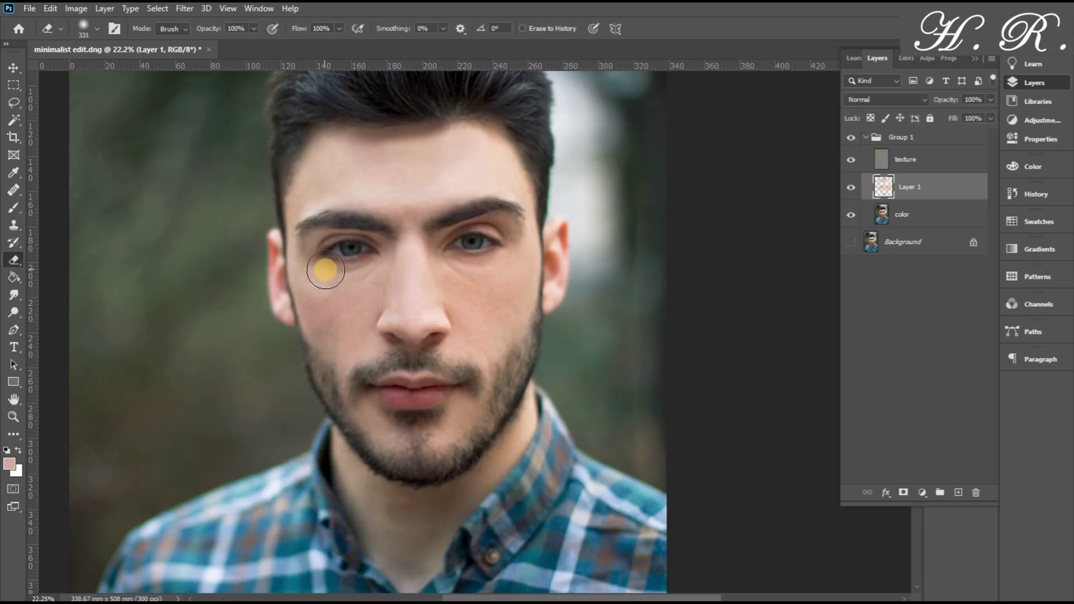
pyautogui.moveTo(383, 251); pyautogui.dragTo(313, 255)
pyautogui.hotkey('ctrl', 'z')
pyautogui.hotkey('ctrl', 'z')
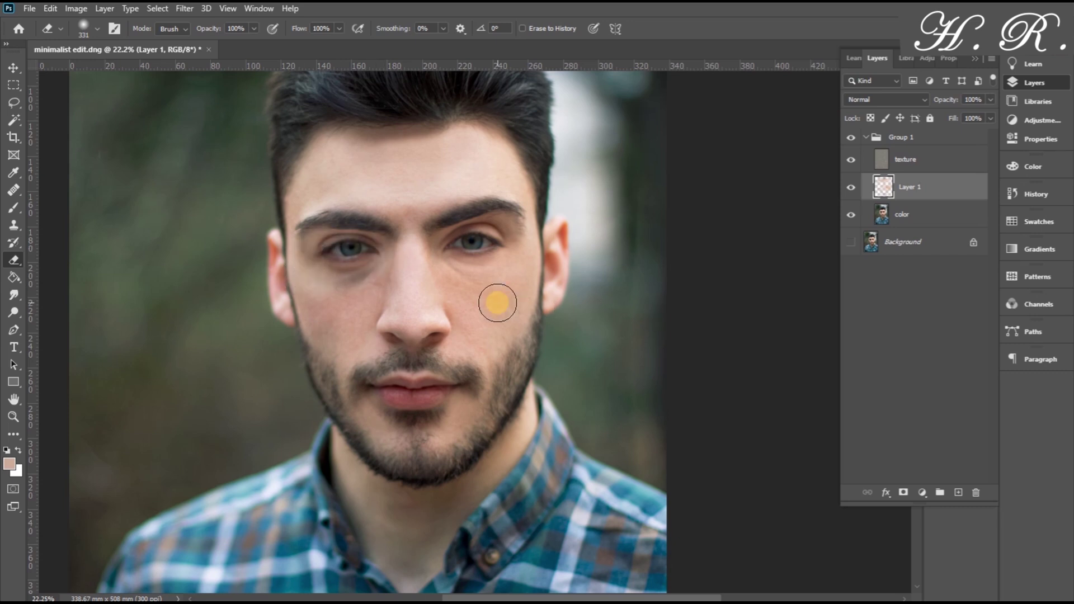
pyautogui.click(485, 267)
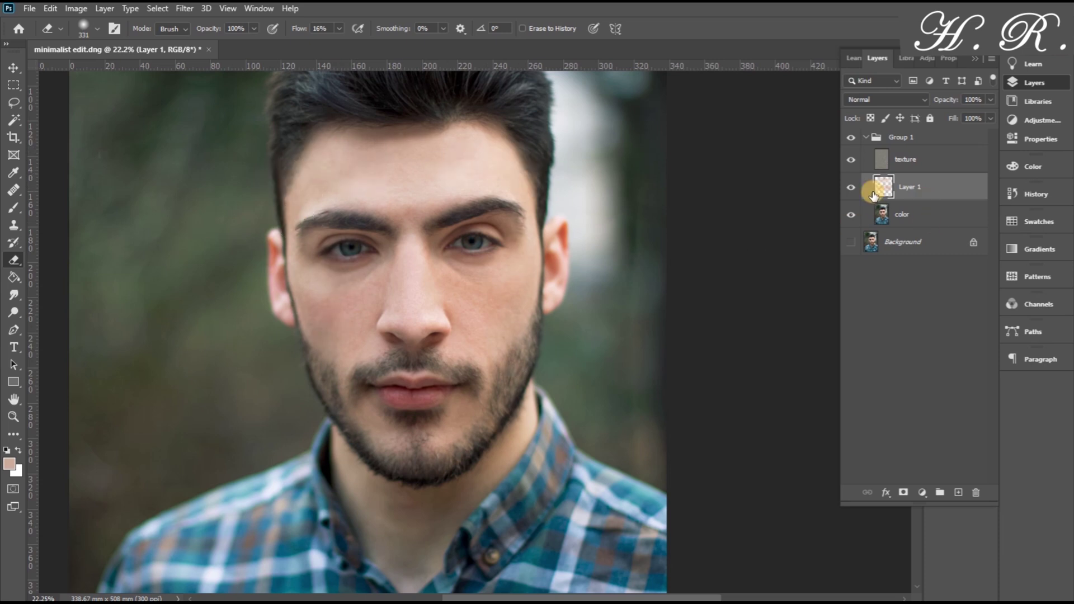
# Switch Layer 1 off and on to check the softened under-eye painting against the unpainted skin
pyautogui.click(851, 189)
pyautogui.click(851, 190)
pyautogui.click(851, 189)
pyautogui.click(852, 189)
pyautogui.click(851, 189)
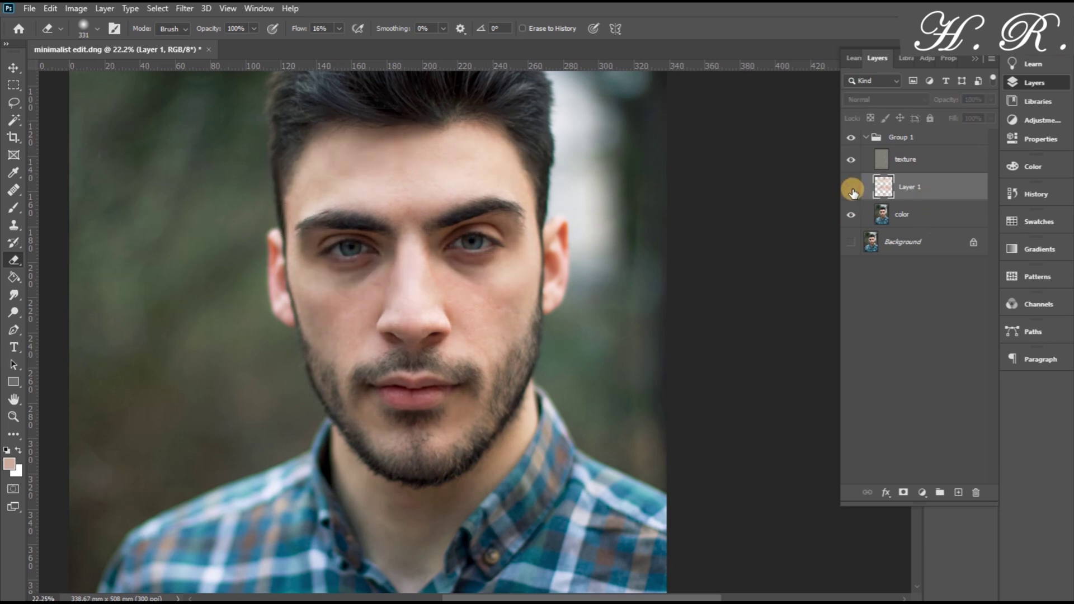
pyautogui.click(852, 189)
# Select Layer 1 and lower its opacity to 78%
pyautogui.click(897, 165)
pyautogui.click(899, 187)
pyautogui.moveTo(950, 102); pyautogui.dragTo(984, 120)
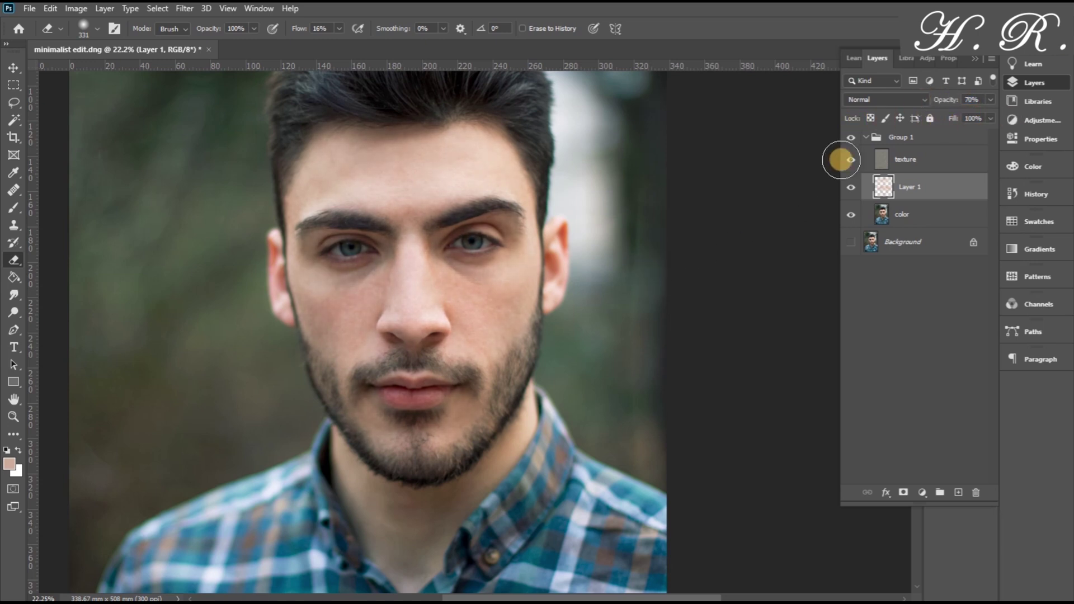
# Hide the texture layer, toggle Layer 1 to compare the blurred skin tones, and show the texture layer again
pyautogui.click(850, 161)
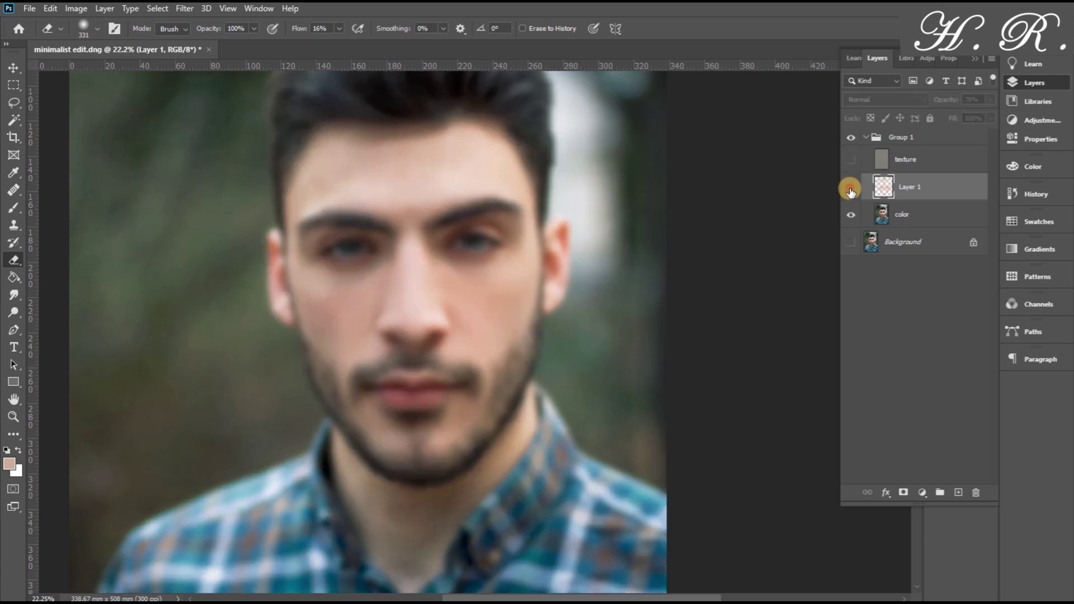
pyautogui.click(851, 189)
pyautogui.click(851, 189)
pyautogui.click(851, 189)
pyautogui.click(851, 189)
pyautogui.click(852, 160)
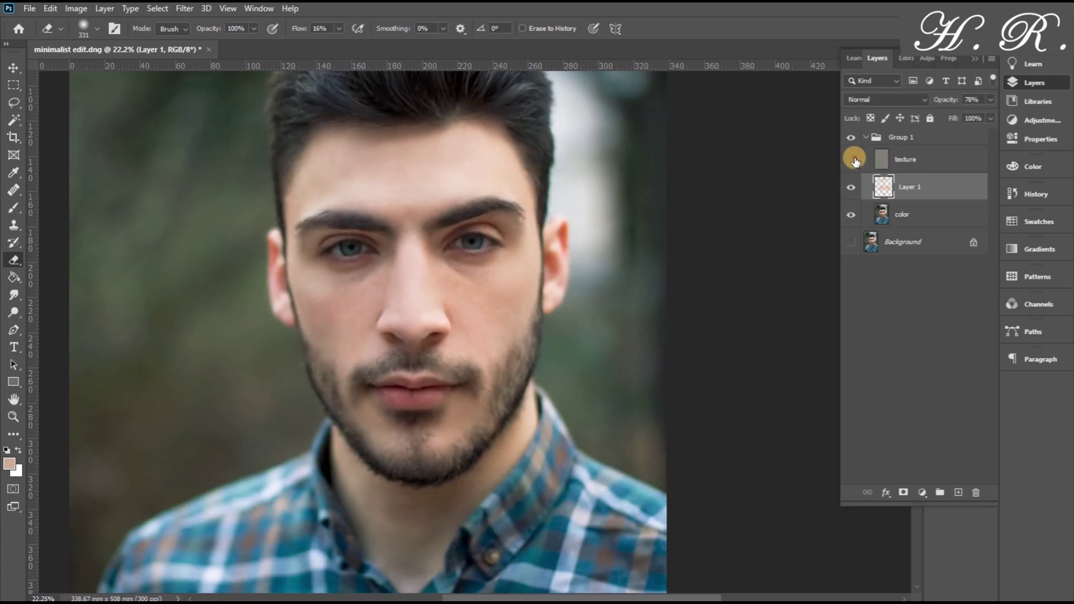
# Hide the color layer to inspect the areas painted on Layer 1, and show it again
pyautogui.click(851, 214)
pyautogui.click(851, 214)
pyautogui.click(851, 214)
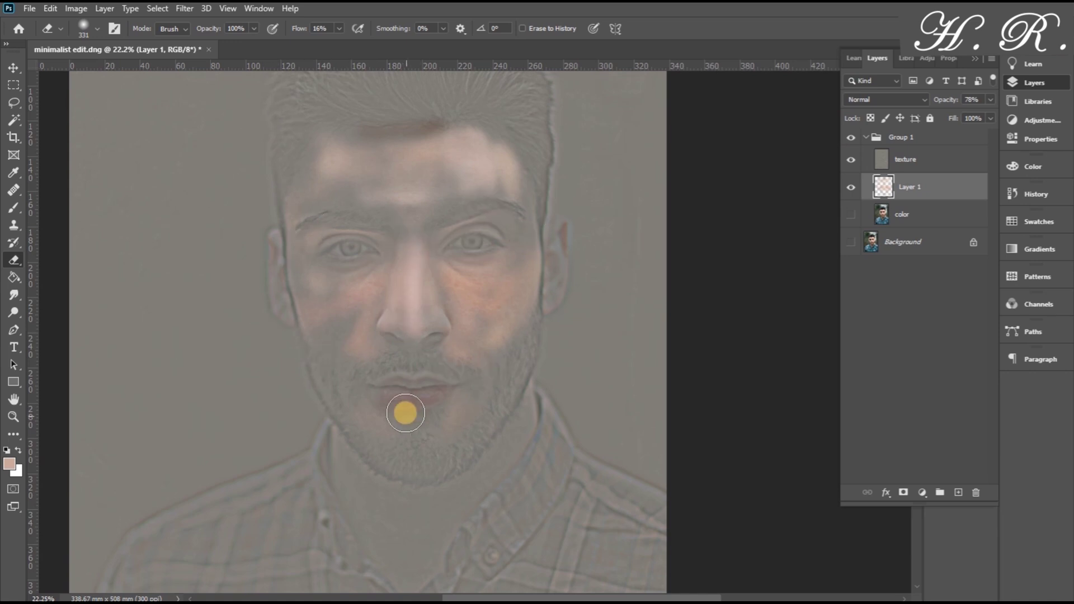
pyautogui.click(850, 215)
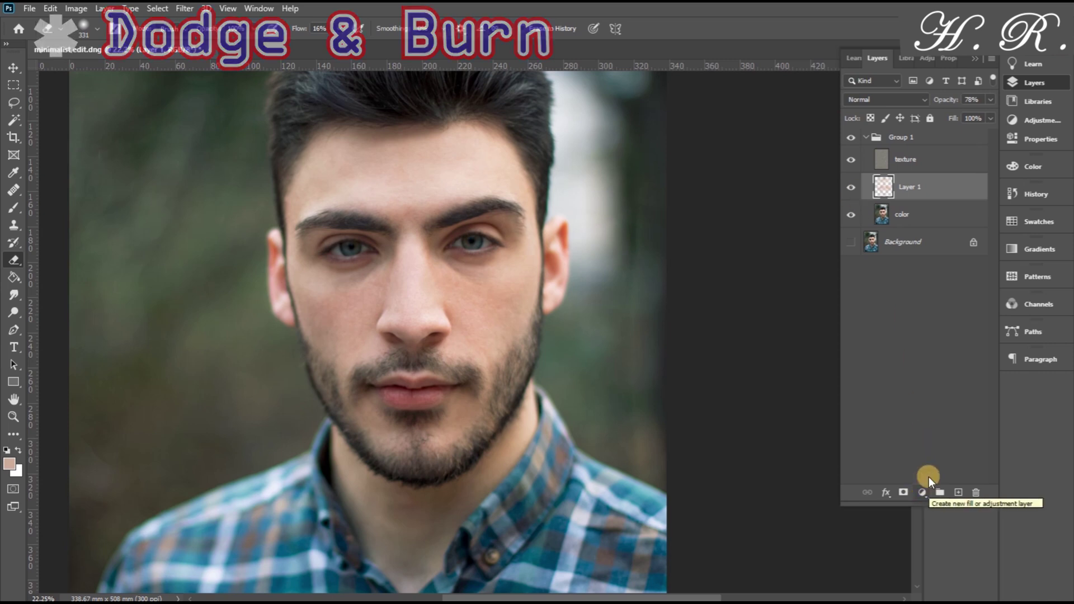
# Add a Curves adjustment layer above Layer 1 and darken the midtones with a curve point at input 165, output 98
pyautogui.click(921, 499)
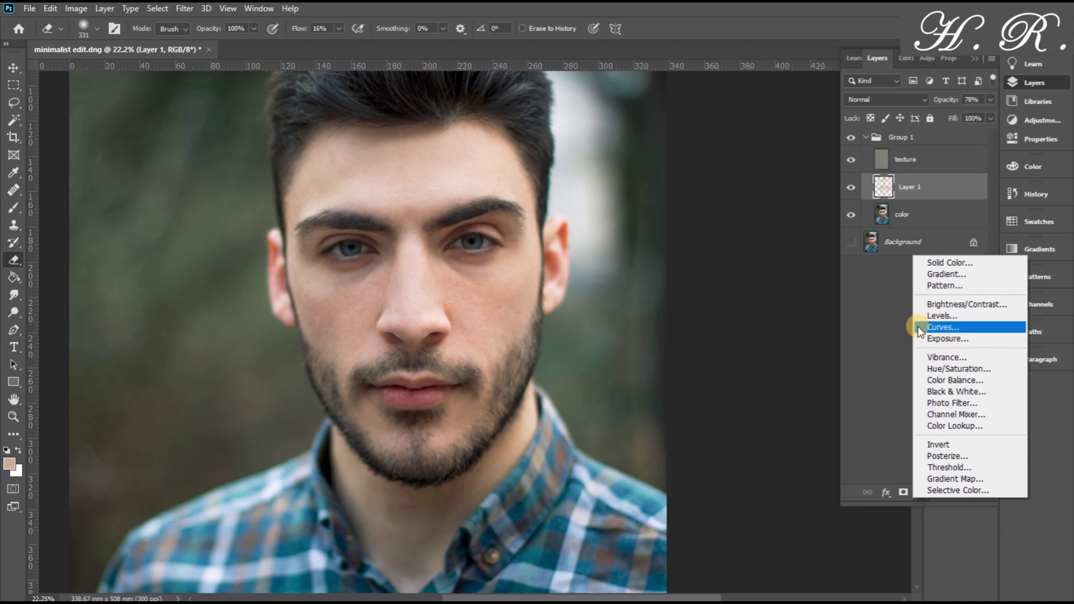
pyautogui.click(940, 327)
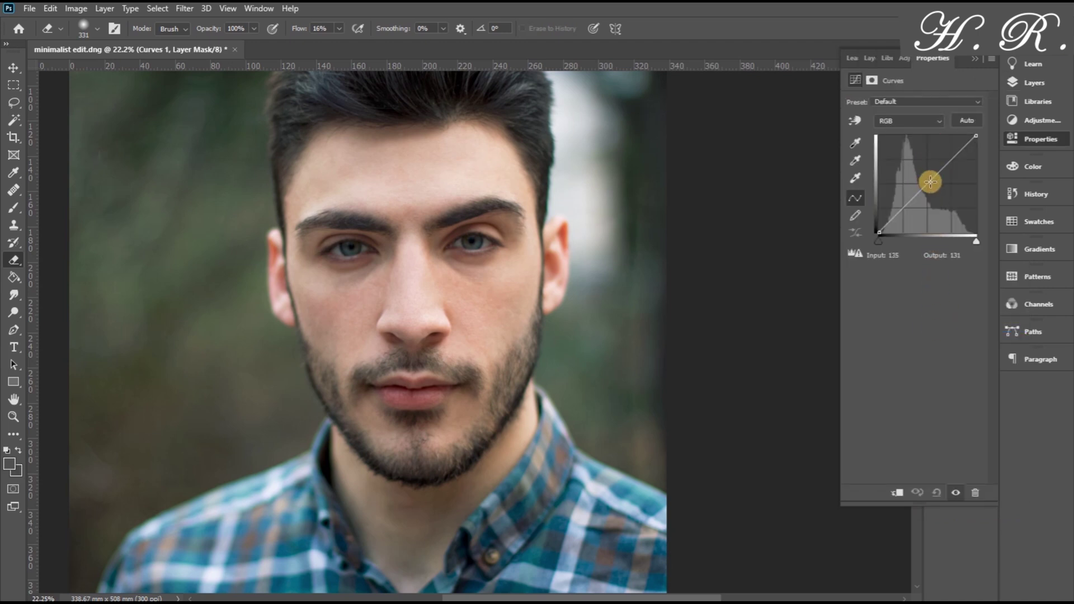
pyautogui.moveTo(928, 185)
pyautogui.mouseDown()
pyautogui.moveTo(945, 209)
pyautogui.moveTo(942, 194)
pyautogui.mouseUp()
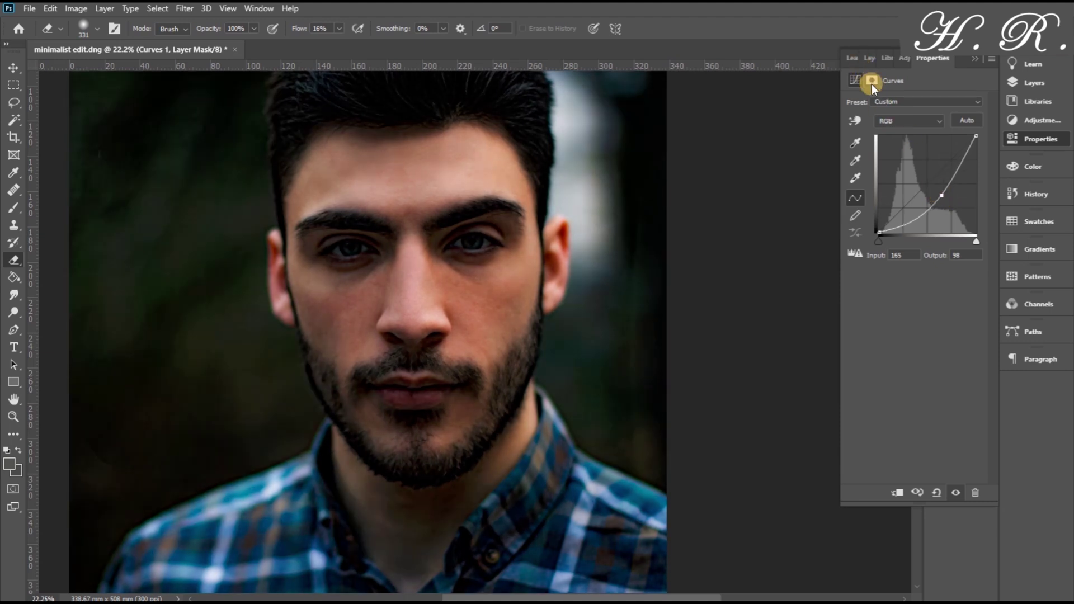
# Invert the Curves mask to black, ready the Brush with white, and move the Curves layer above Group 1
pyautogui.click(871, 56)
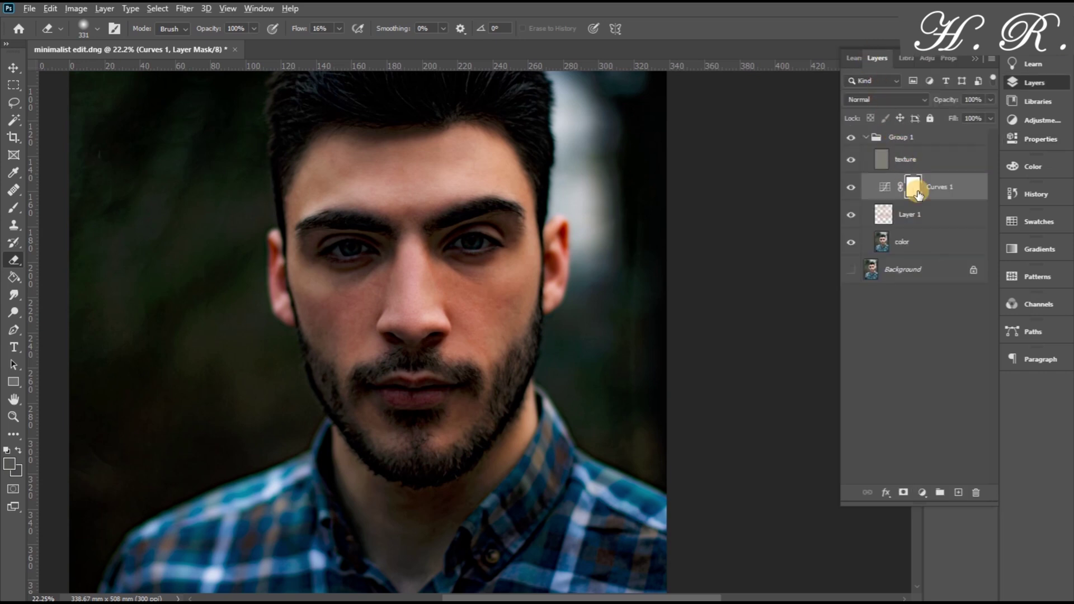
pyautogui.hotkey('ctrl', 'i')
pyautogui.press('b')
pyautogui.press('x')
pyautogui.moveTo(909, 194); pyautogui.dragTo(918, 132)
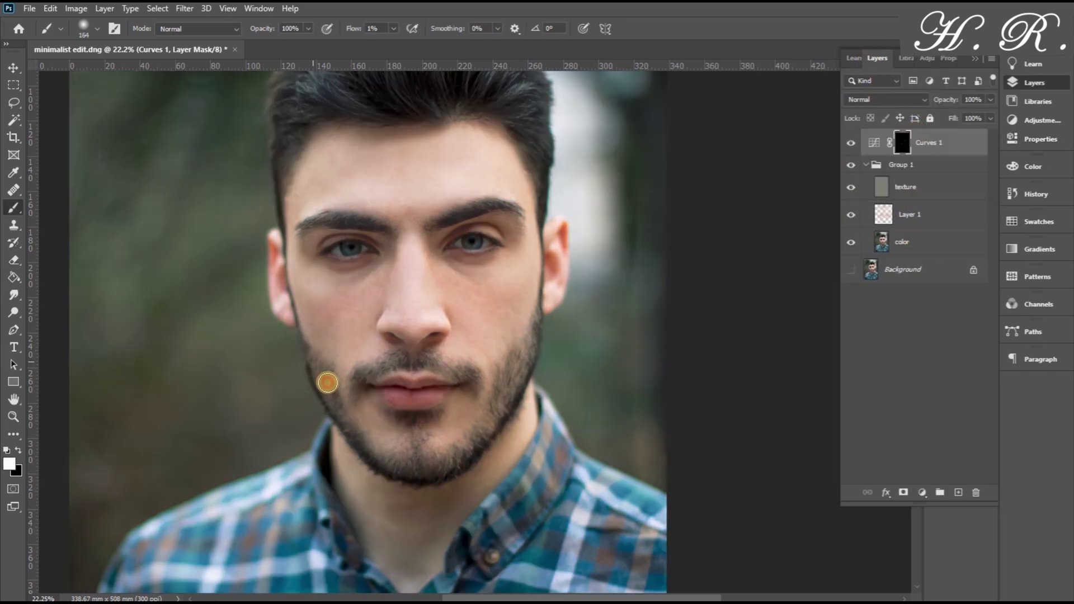
# Undo the trial stroke along the jaw, set the brush flow to 3%, and paint white over the beard on the Curves mask
pyautogui.click(394, 28)
pyautogui.moveTo(388, 45); pyautogui.dragTo(462, 46)
pyautogui.moveTo(321, 336); pyautogui.dragTo(313, 384)
pyautogui.hotkey('ctrl', 'z')
pyautogui.moveTo(396, 29); pyautogui.dragTo(331, 36)
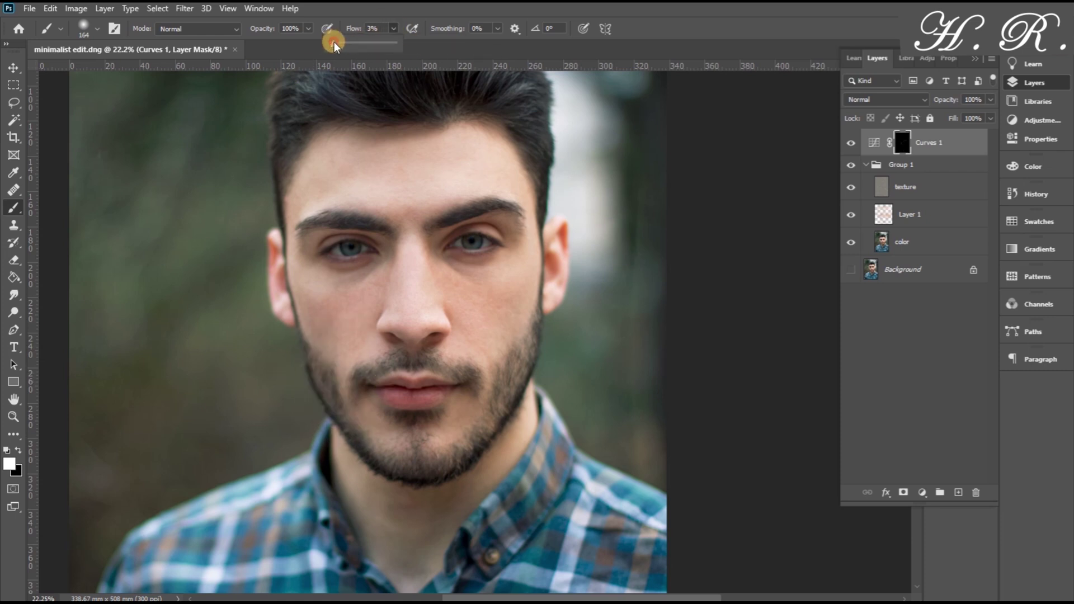
pyautogui.moveTo(508, 367)
pyautogui.mouseDown()
pyautogui.moveTo(432, 470)
pyautogui.moveTo(453, 454)
pyautogui.moveTo(429, 420)
pyautogui.mouseUp()
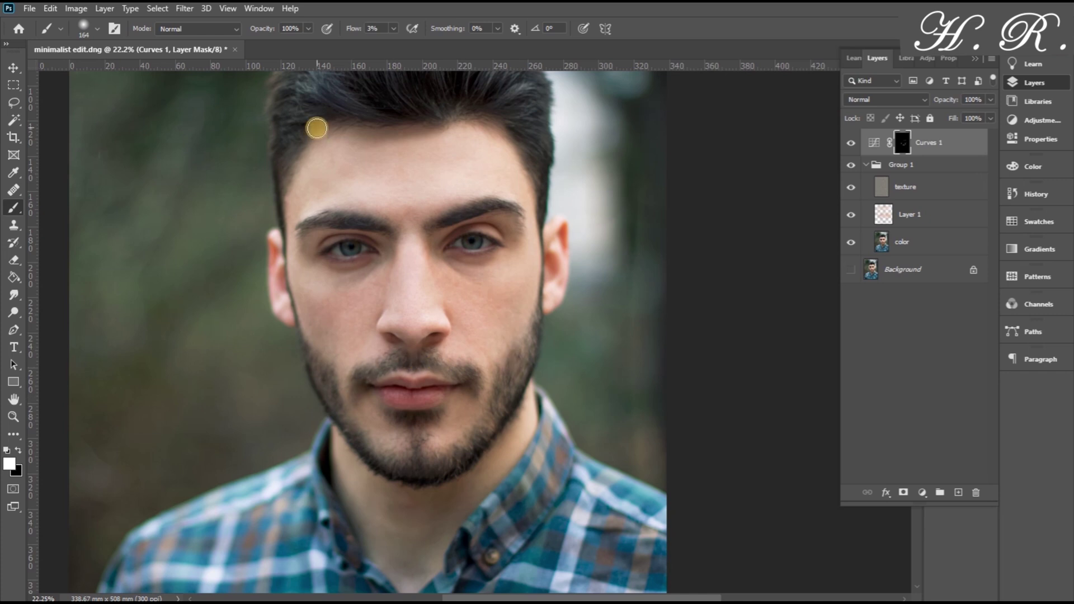
# Enlarge the brush to 821 px and darken the shaded side of the face with white on the Curves 1 mask
pyautogui.moveTo(232, 302)
pyautogui.keyDown('alt'); pyautogui.mouseDown()
pyautogui.moveTo(312, 300)
pyautogui.moveTo(401, 433)
pyautogui.moveTo(379, 470)
pyautogui.moveTo(336, 160)
pyautogui.moveTo(437, 458)
pyautogui.mouseUp(); pyautogui.keyUp('alt')
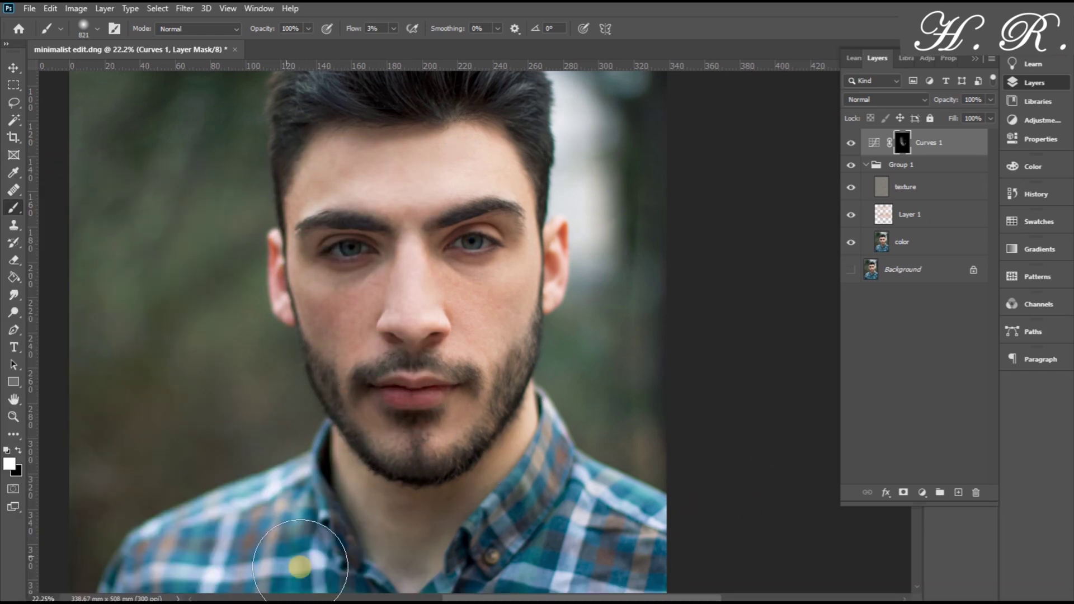
pyautogui.moveTo(338, 316); pyautogui.dragTo(292, 364)
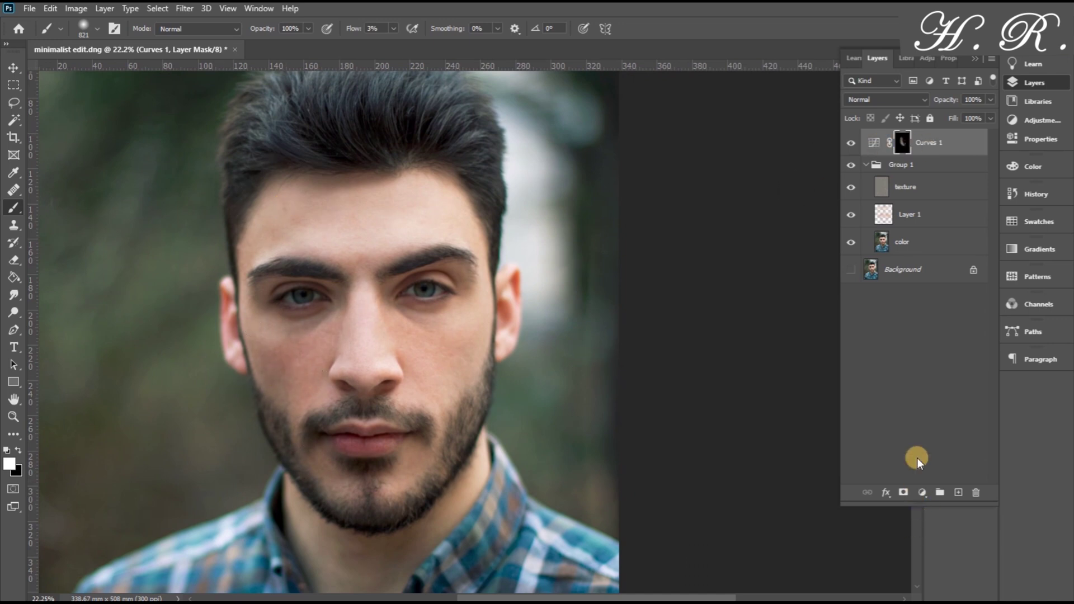
# Add a second Curves adjustment layer, brighten it with a curve point at input 82, output 167, and invert its mask to black
pyautogui.click(922, 493)
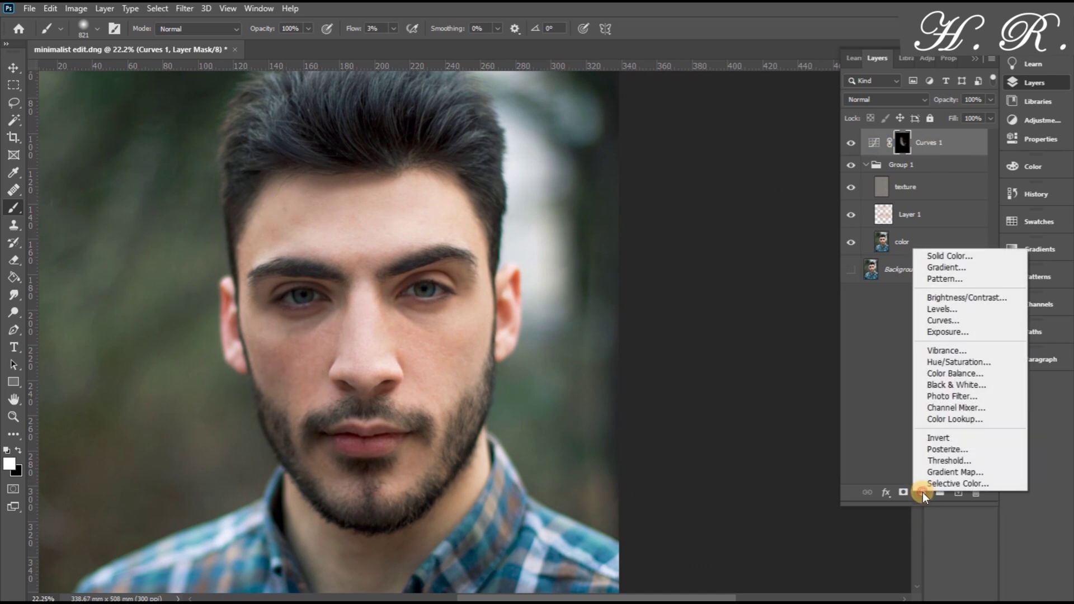
pyautogui.click(959, 320)
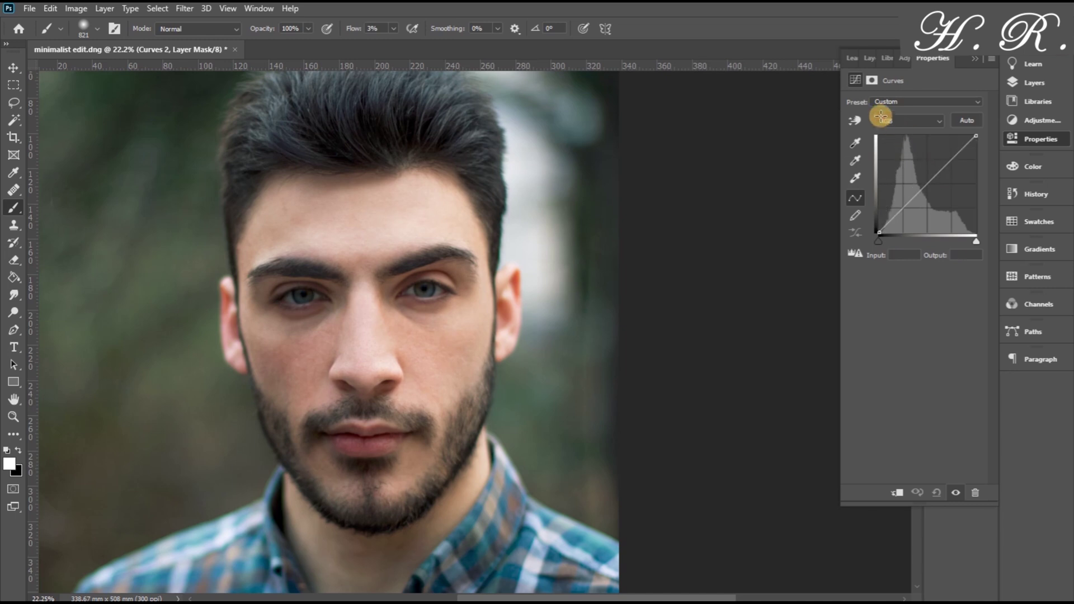
pyautogui.moveTo(895, 217); pyautogui.dragTo(911, 163)
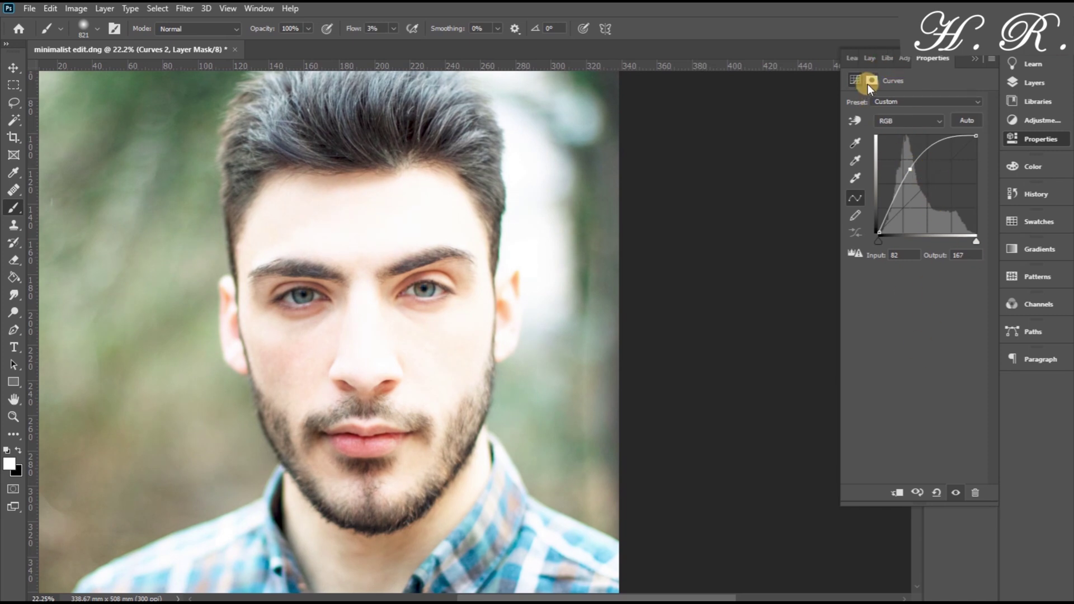
pyautogui.click(869, 59)
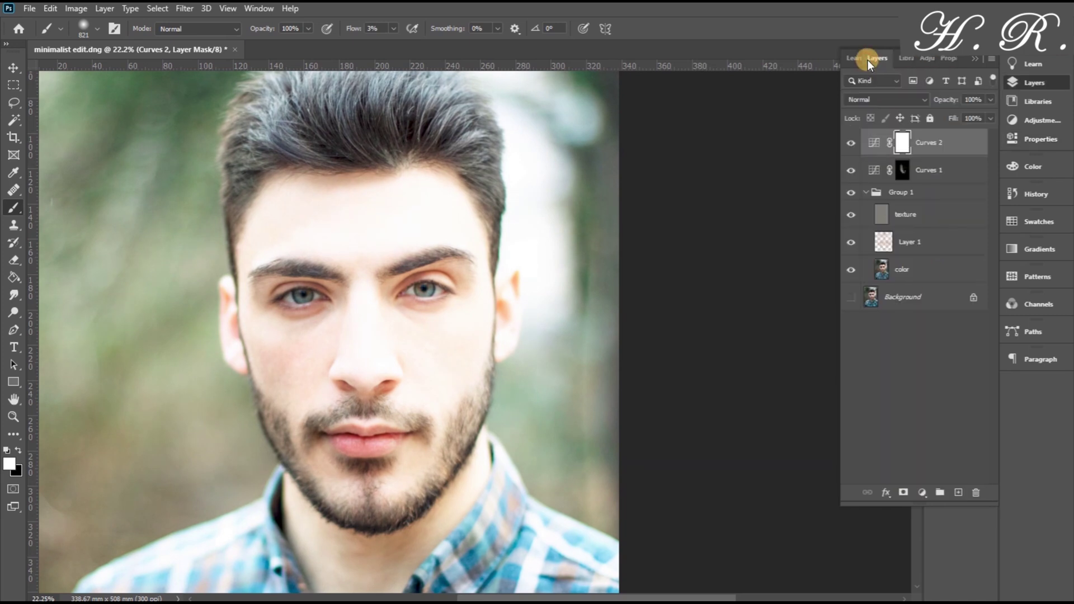
pyautogui.hotkey('ctrl', 'i')
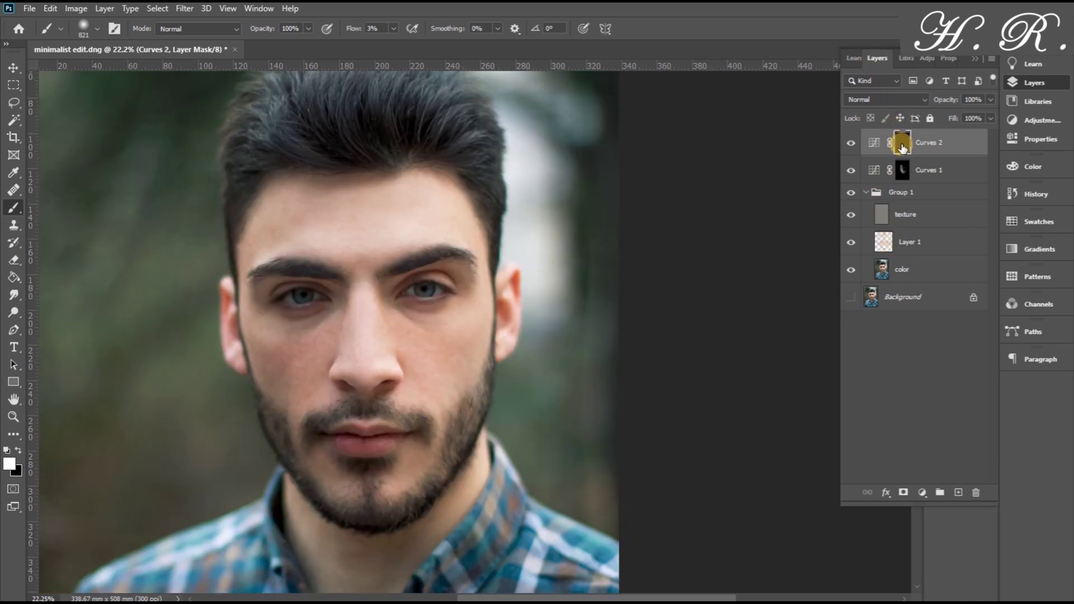
# Paint white on the Curves 2 mask with the 821 px brush to brighten the cheeks, forehead and under-eye area
pyautogui.moveTo(449, 358)
pyautogui.mouseDown()
pyautogui.moveTo(448, 269)
pyautogui.moveTo(472, 336)
pyautogui.mouseUp()
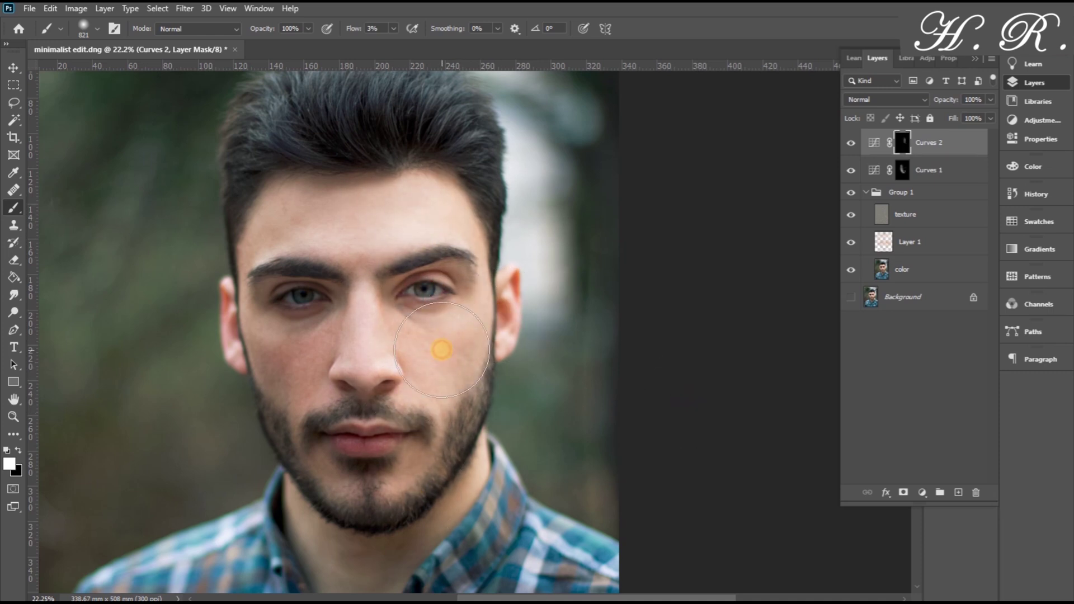
pyautogui.moveTo(464, 442); pyautogui.dragTo(491, 331)
pyautogui.moveTo(447, 101); pyautogui.dragTo(456, 216)
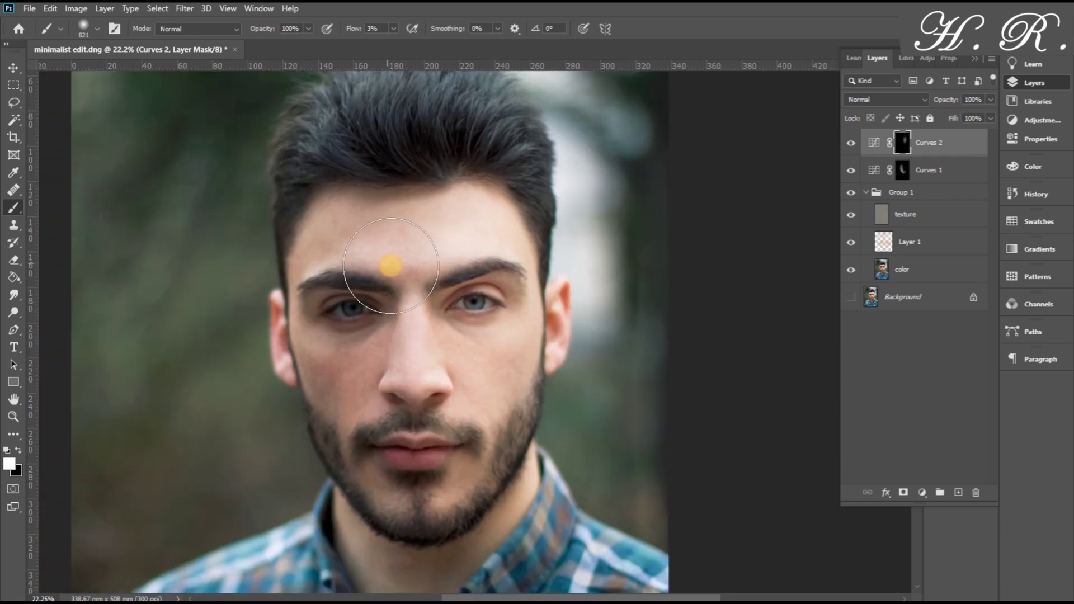
pyautogui.moveTo(390, 266)
pyautogui.mouseDown()
pyautogui.moveTo(368, 242)
pyautogui.moveTo(422, 216)
pyautogui.mouseUp()
pyautogui.moveTo(340, 327); pyautogui.dragTo(388, 331)
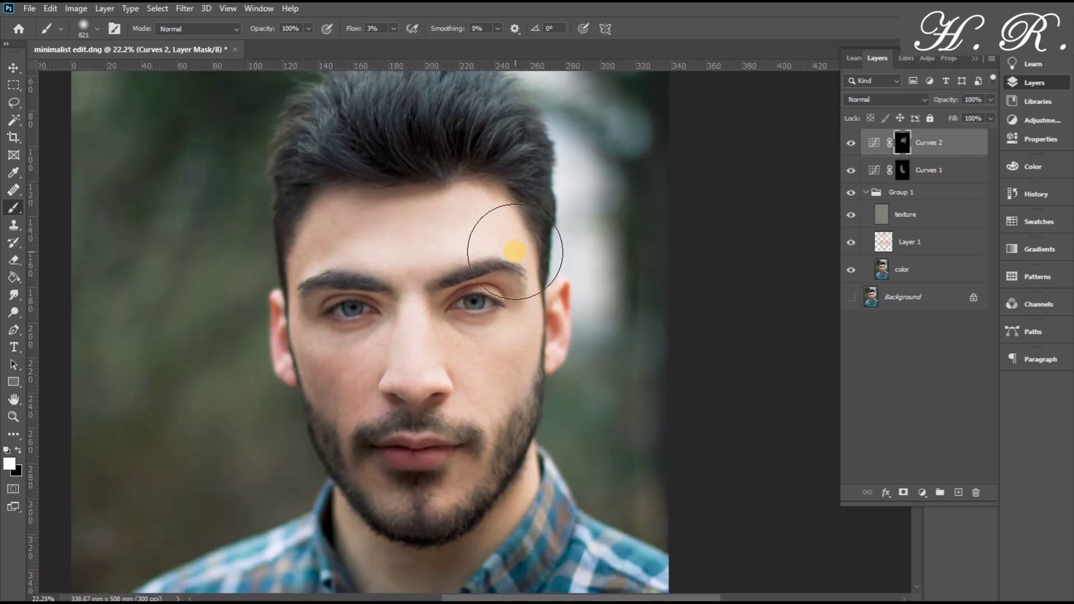
# Reduce the brush to 146 px and paint white over both irises on the Curves 2 mask
pyautogui.moveTo(495, 300); pyautogui.dragTo(476, 302)
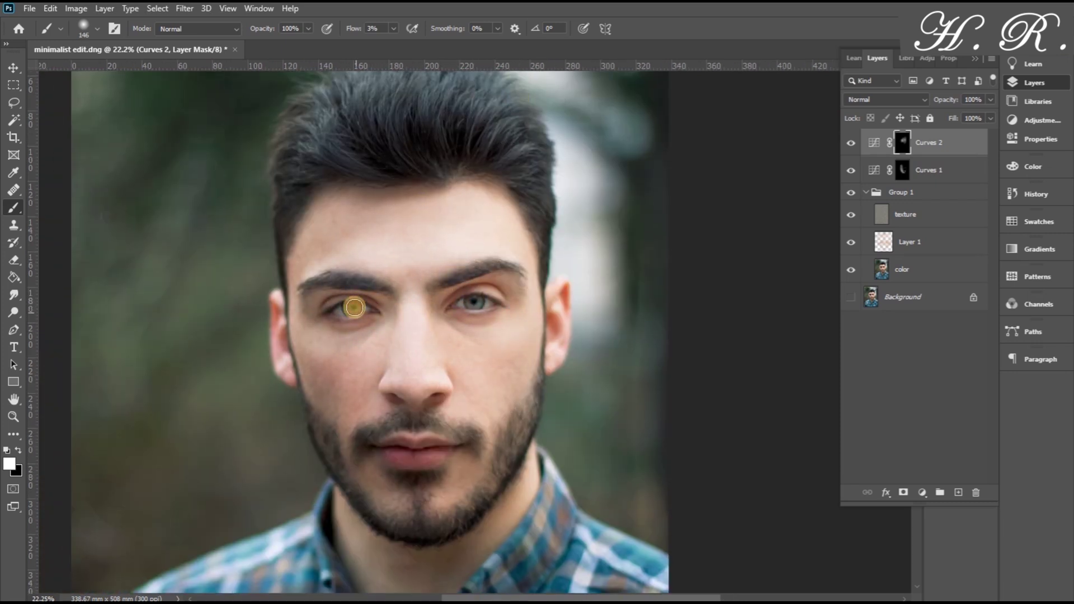
pyautogui.scroll(5, 470, 297)
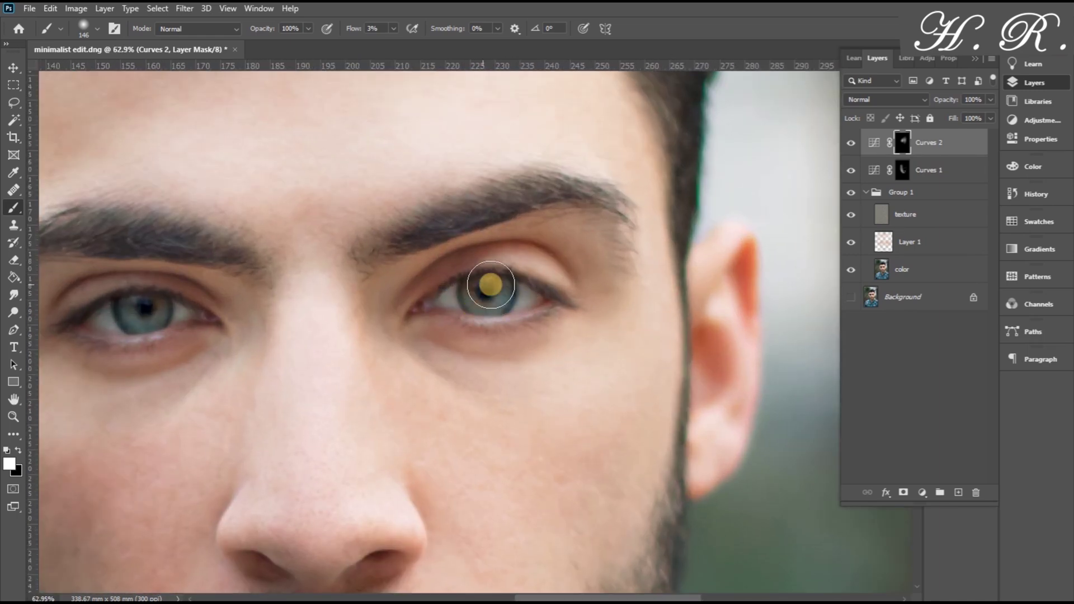
pyautogui.click(485, 292)
pyautogui.scroll(-5, 485, 292)
# Check the face at several magnifications and touch up the shaded cheek on the Curves 2 mask with the 146 px brush
pyautogui.click(916, 173)
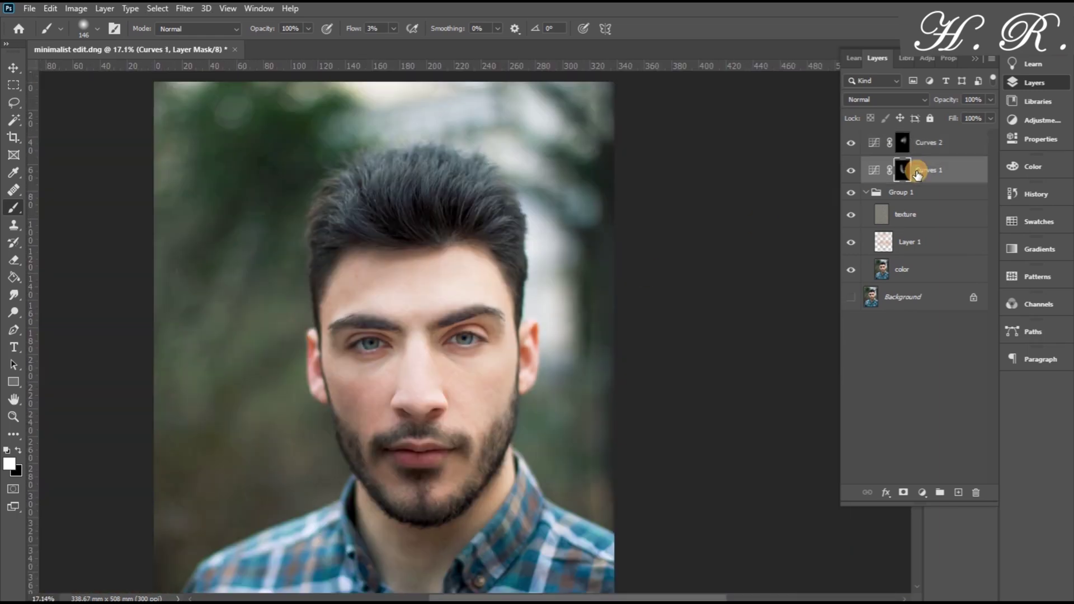
pyautogui.scroll(-4, 638, 305)
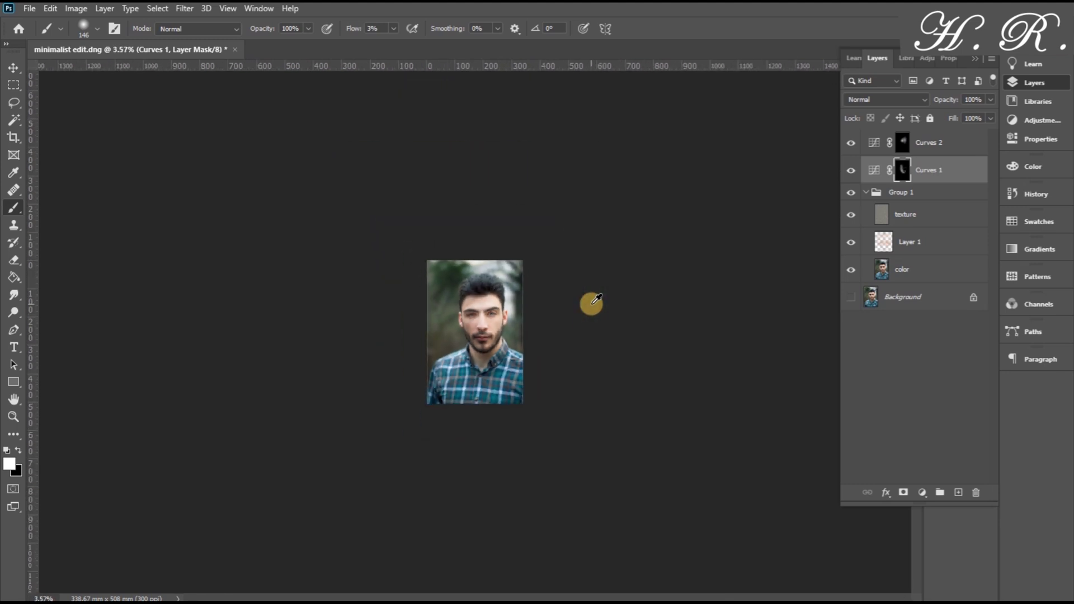
pyautogui.scroll(3, 542, 329)
pyautogui.scroll(2, 548, 328)
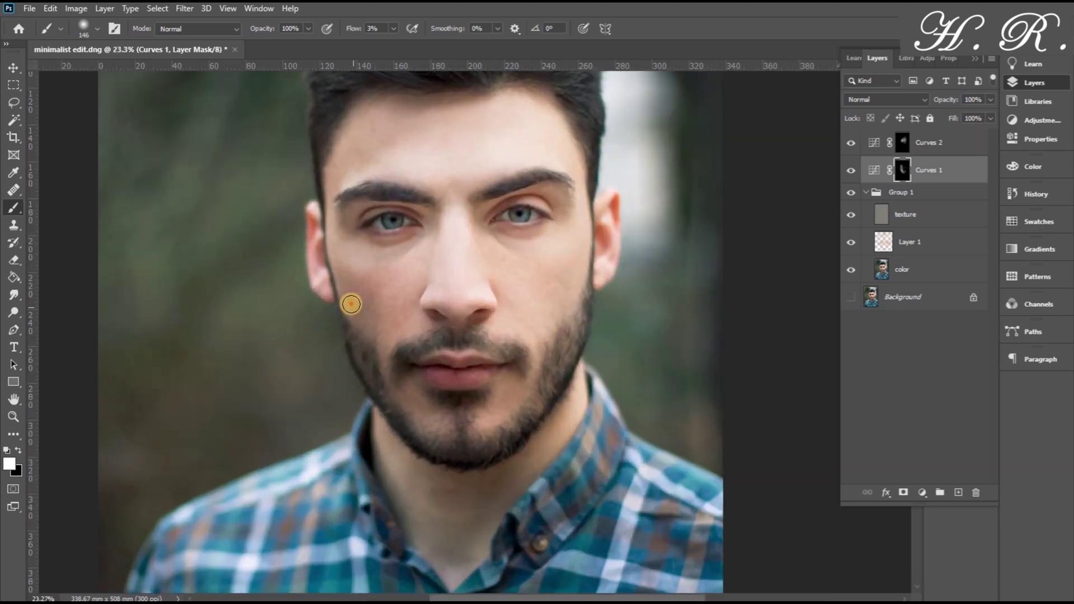
pyautogui.click(909, 147)
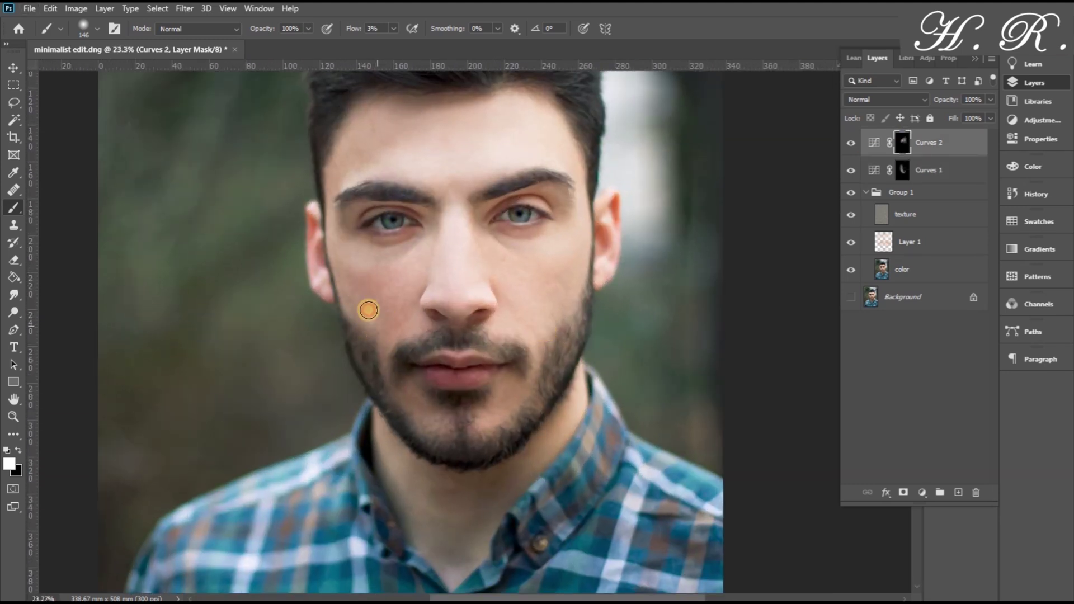
pyautogui.scroll(2, 479, 347)
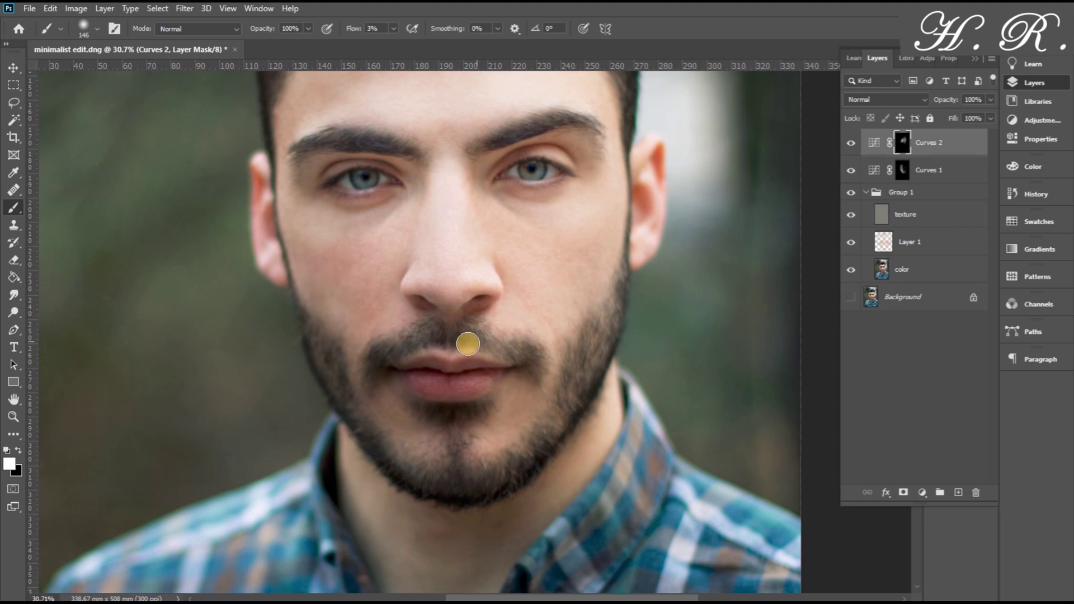
pyautogui.scroll(-3, 338, 301)
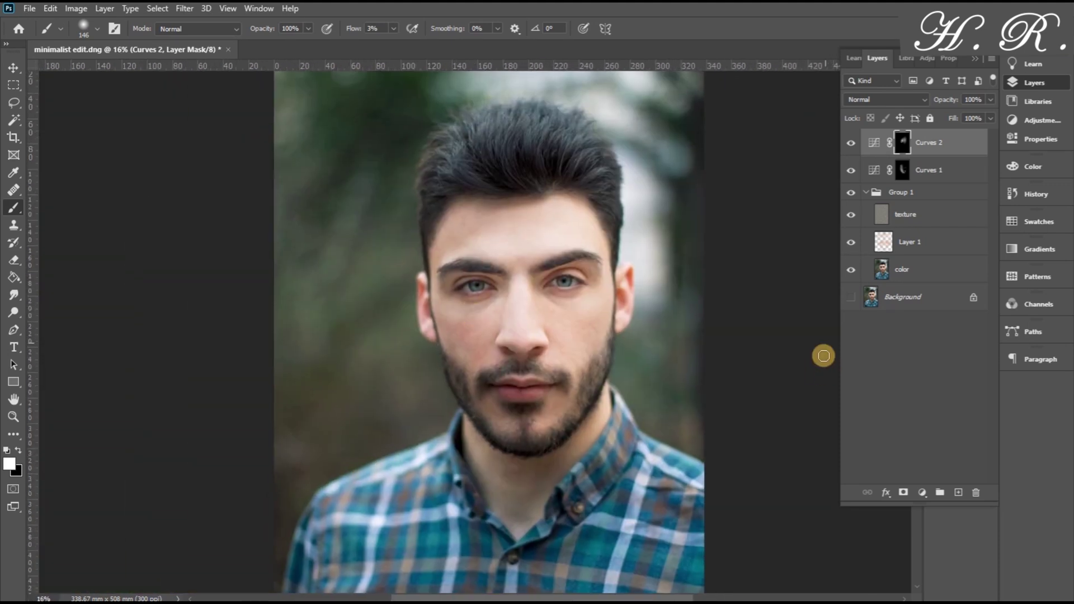
# Compare the portrait before and after by toggling between the Background alone and all the retouching layers
pyautogui.click(852, 291)
pyautogui.moveTo(852, 269); pyautogui.dragTo(852, 154)
pyautogui.hotkey('ctrl', 'z')
pyautogui.hotkey('ctrl', 'shift', 'z')
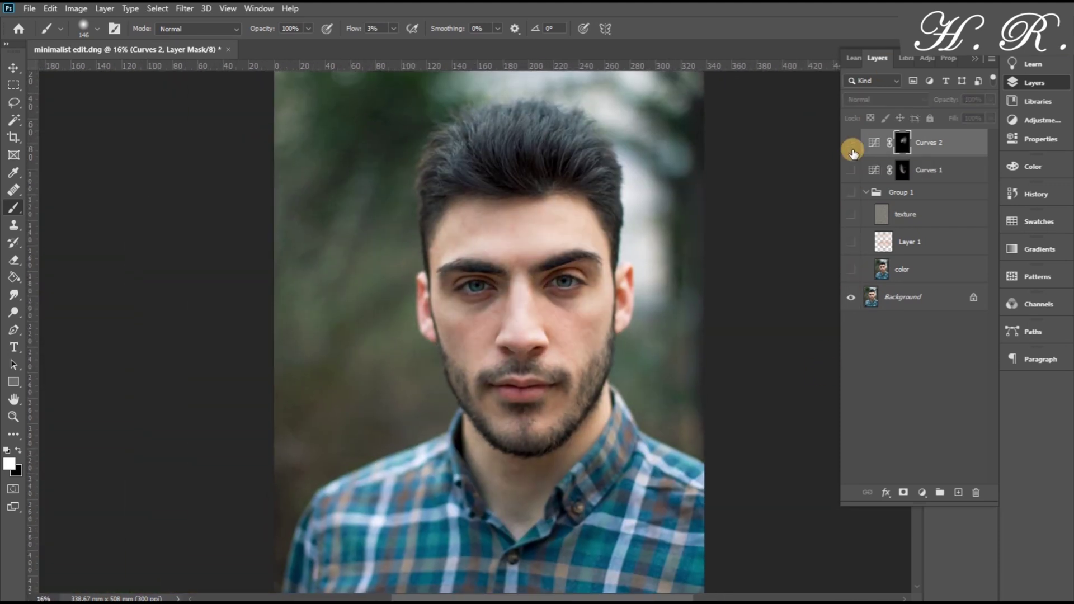
pyautogui.hotkey('ctrl', 'z')
pyautogui.hotkey('ctrl', 'y')
pyautogui.hotkey('ctrl', 'z')
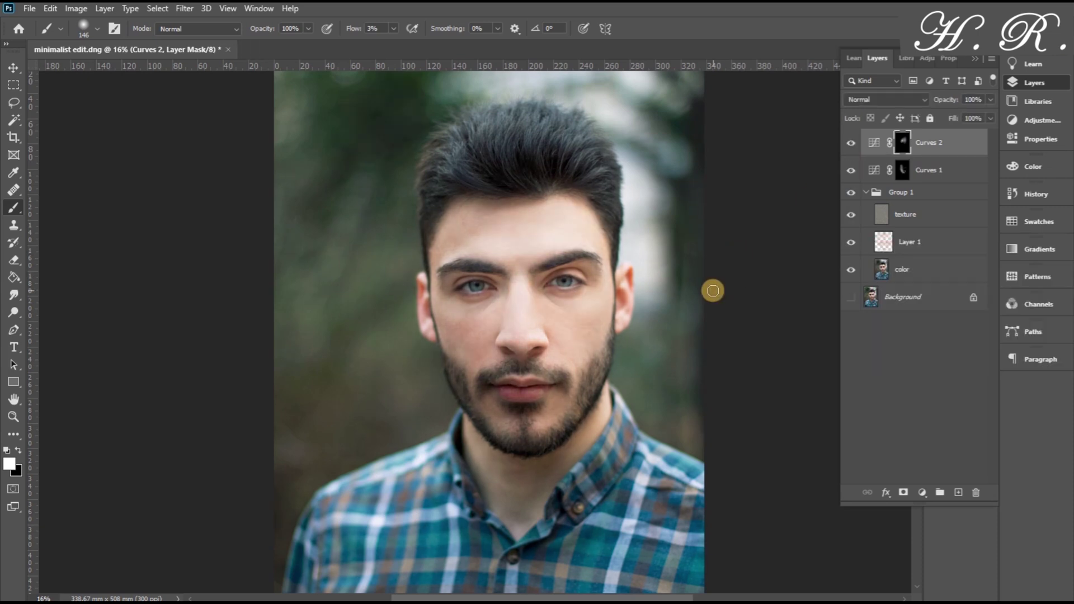
pyautogui.hotkey('ctrl', 'shift', 'z')
pyautogui.hotkey('ctrl', 'shift', 'z')
pyautogui.hotkey('ctrl', 'z')
# Group Curves 1 and Curves 2 into Group 2 and collapse Group 1
pyautogui.keyDown('shift'); pyautogui.click(929, 172); pyautogui.keyUp('shift')
pyautogui.rightClick(927, 173)
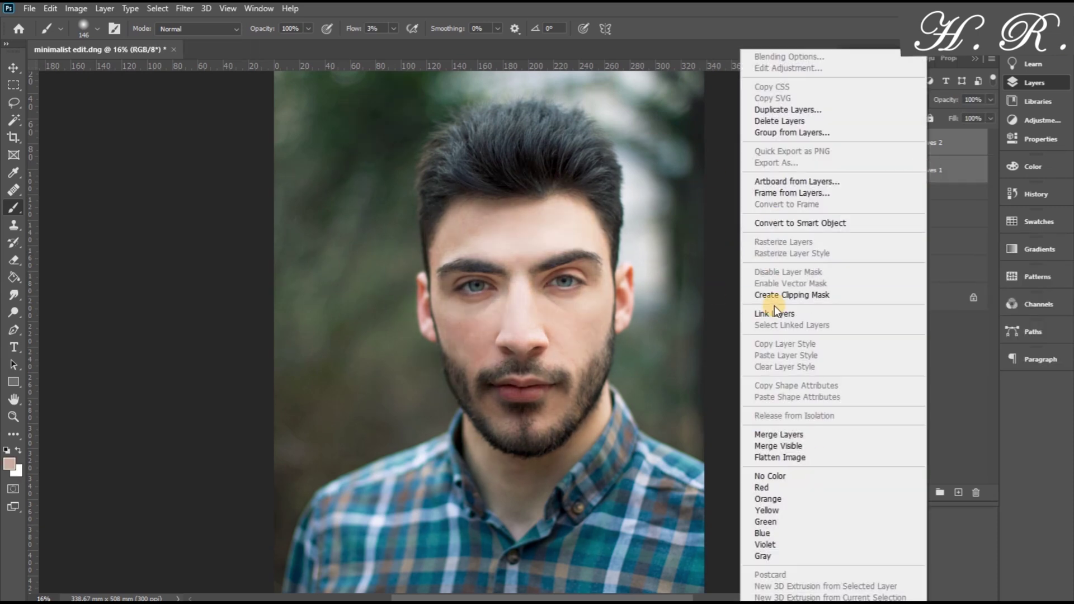
pyautogui.click(794, 132)
pyautogui.press('Return')
pyautogui.click(886, 155)
pyautogui.click(866, 154)
pyautogui.scroll(5, 560, 284)
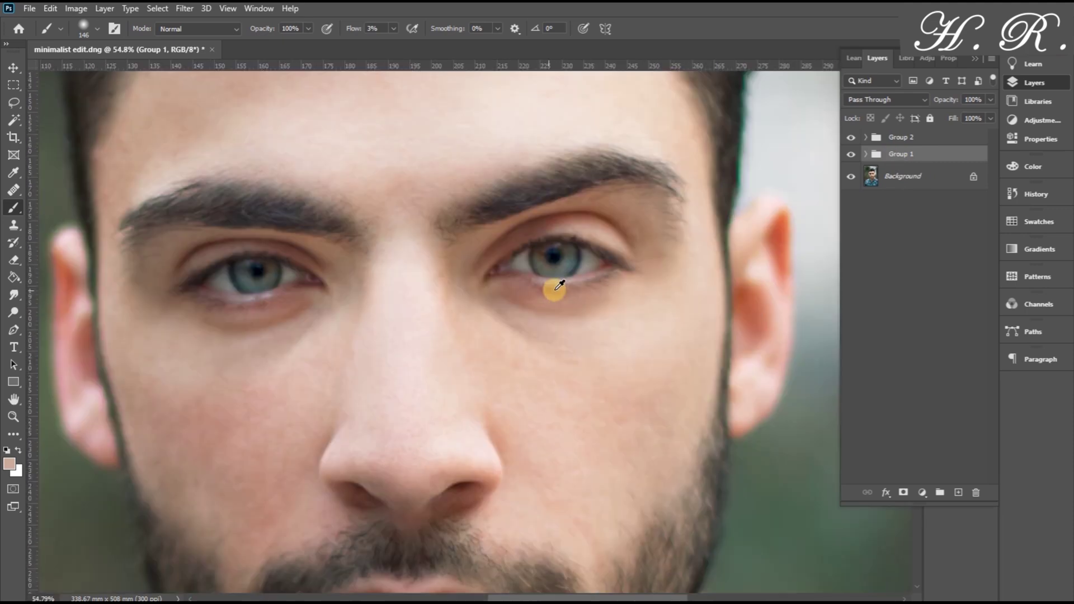
pyautogui.scroll(-2, 560, 283)
pyautogui.click(890, 175)
pyautogui.hotkey('ctrl', 'j')
pyautogui.hotkey('ctrl', 'z')
pyautogui.click(904, 154)
pyautogui.keyDown('shift'); pyautogui.click(893, 142); pyautogui.keyUp('shift')
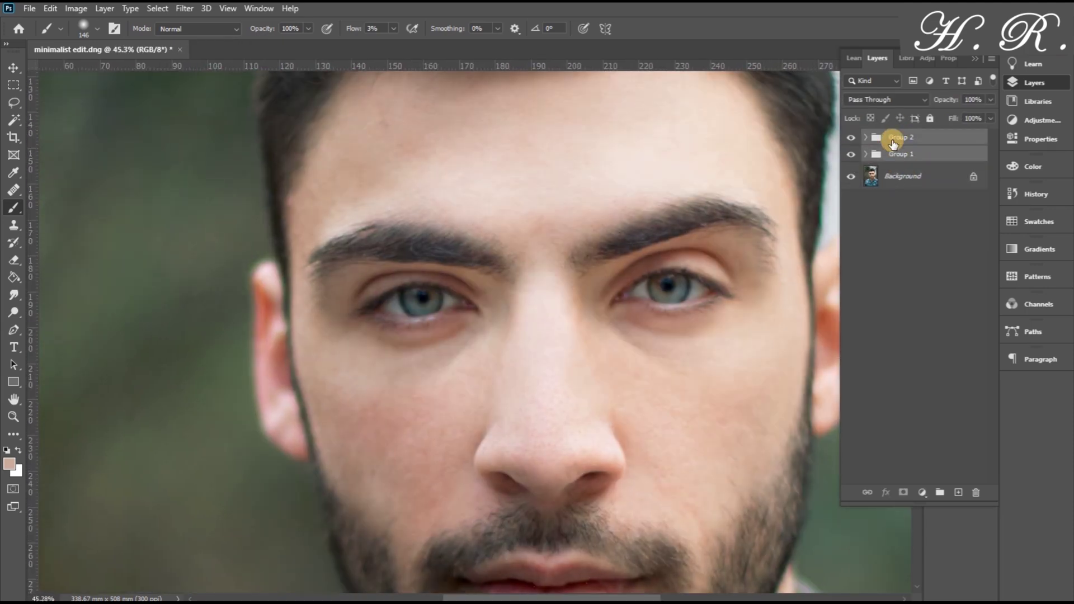
pyautogui.click(874, 189)
pyautogui.scroll(-4, 511, 283)
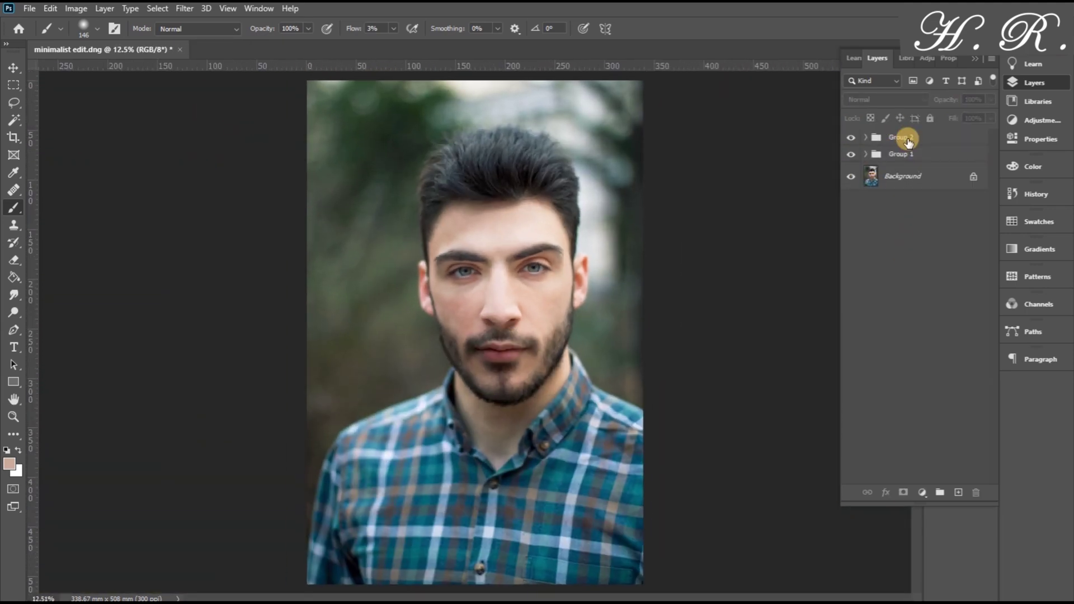
# Merge Group 2, Group 1 and the Background into a single Background layer and switch to the Move tool
pyautogui.click(906, 175)
pyautogui.keyDown('shift'); pyautogui.click(907, 140); pyautogui.keyUp('shift')
pyautogui.rightClick(907, 140)
pyautogui.click(944, 499)
pyautogui.scroll(5, 460, 271)
pyautogui.click(13, 68)
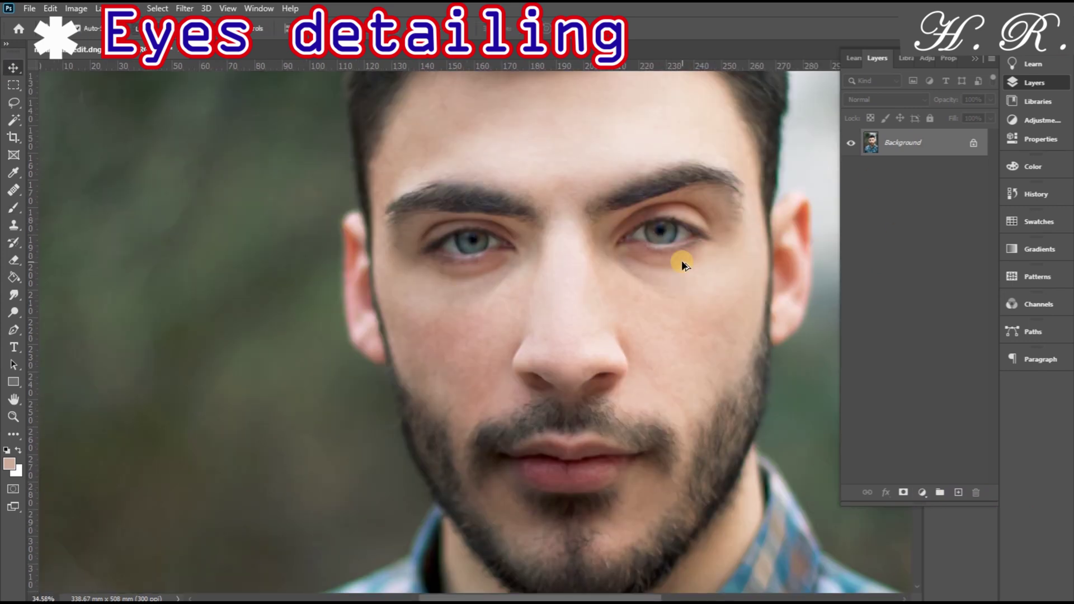
pyautogui.scroll(-3, 646, 289)
# Add a Curves layer above the merged Background, brighten it with a point at input 79, output 181, and invert its mask to black
pyautogui.click(922, 493)
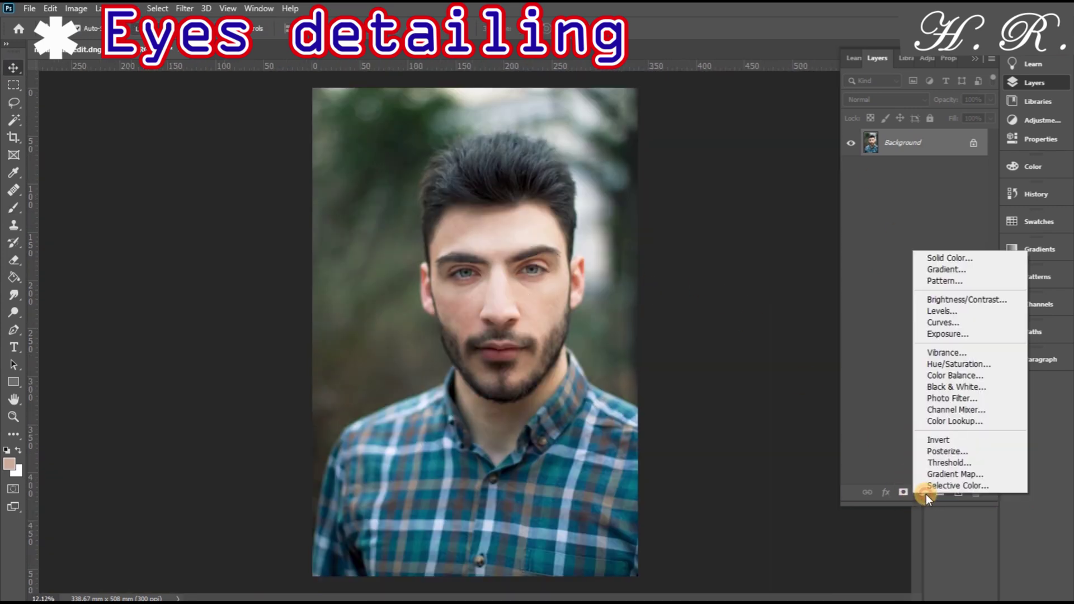
pyautogui.click(959, 322)
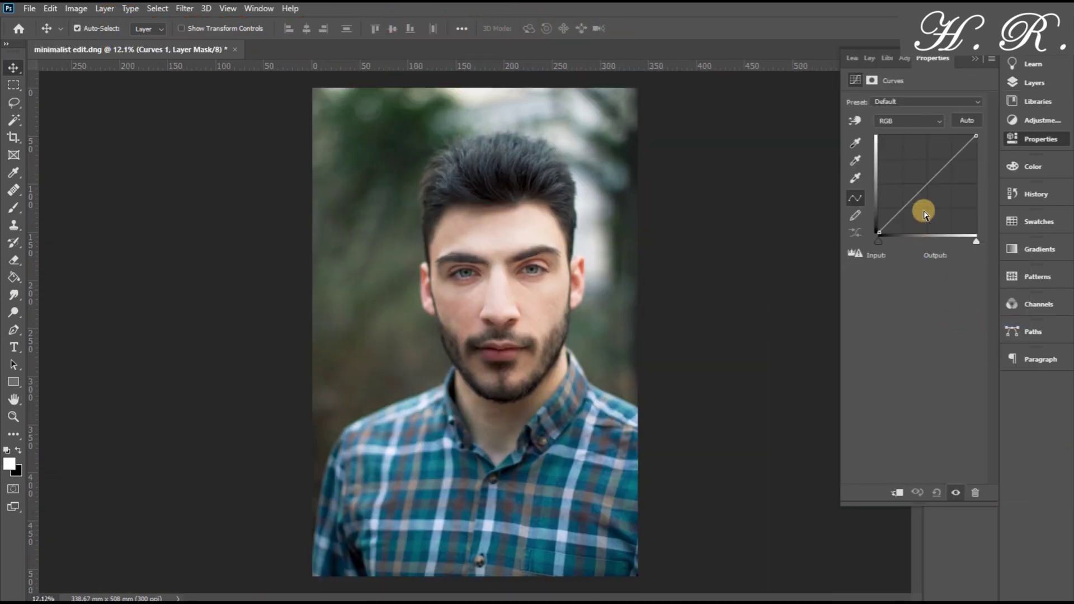
pyautogui.moveTo(933, 175); pyautogui.dragTo(909, 163)
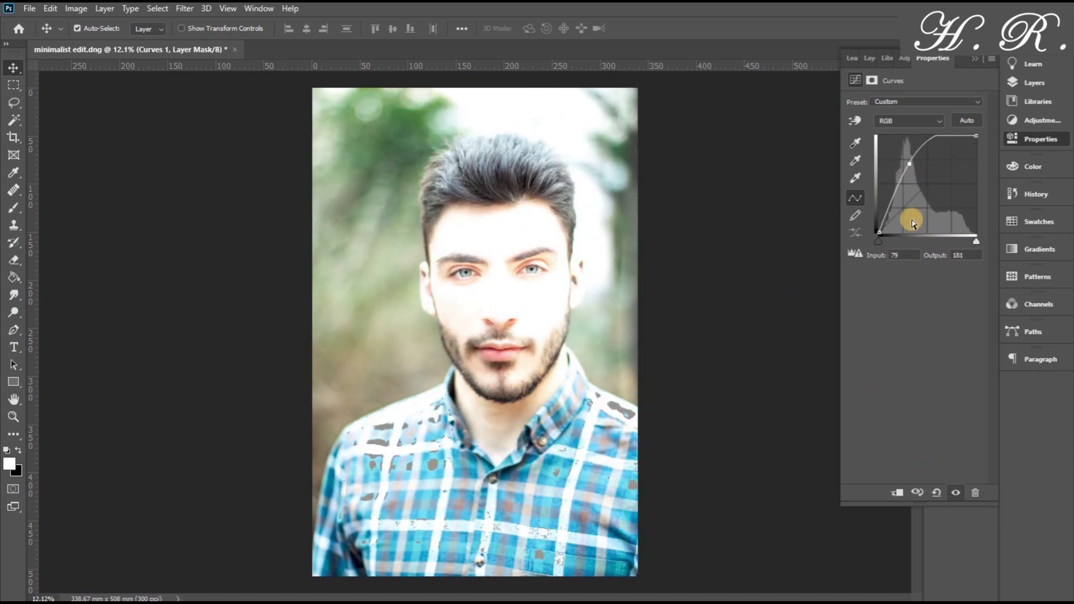
pyautogui.click(871, 59)
pyautogui.hotkey('ctrl', 'i')
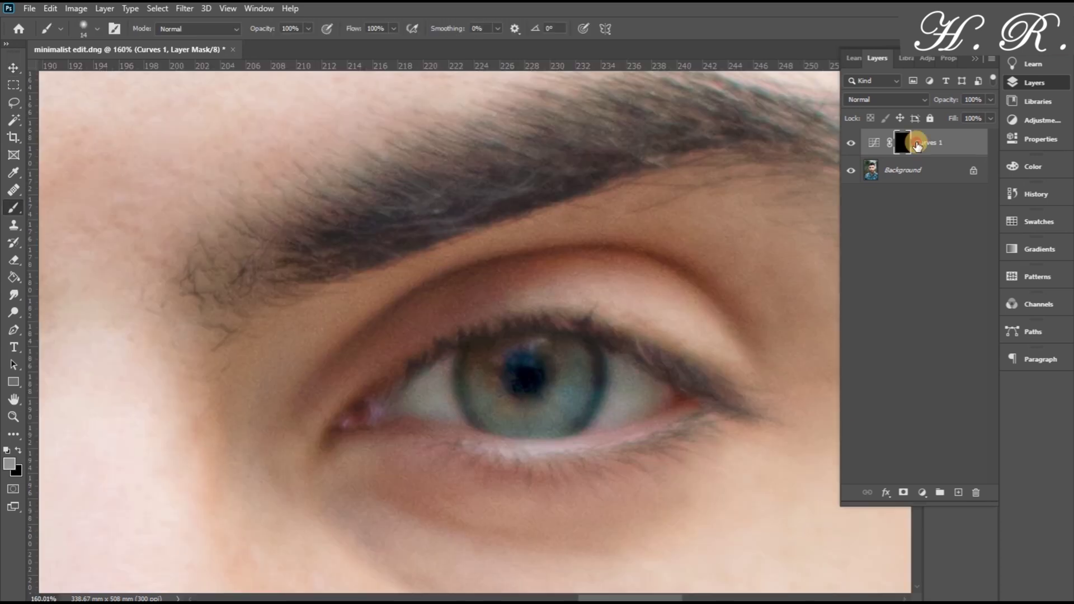
# Set up the Brush for iris detailing with white paint, 5% flow and a 4 px size
pyautogui.keyDown('alt'); pyautogui.rightClick(568, 364); pyautogui.keyUp('alt')
pyautogui.rightClick(556, 374)
pyautogui.click(474, 224)
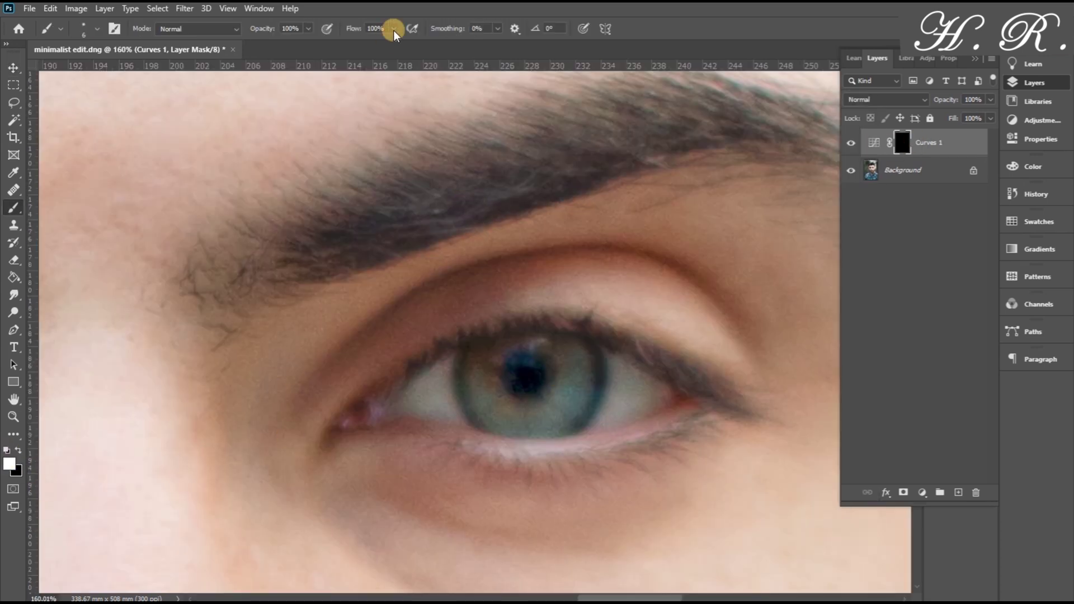
pyautogui.moveTo(387, 29); pyautogui.dragTo(335, 34)
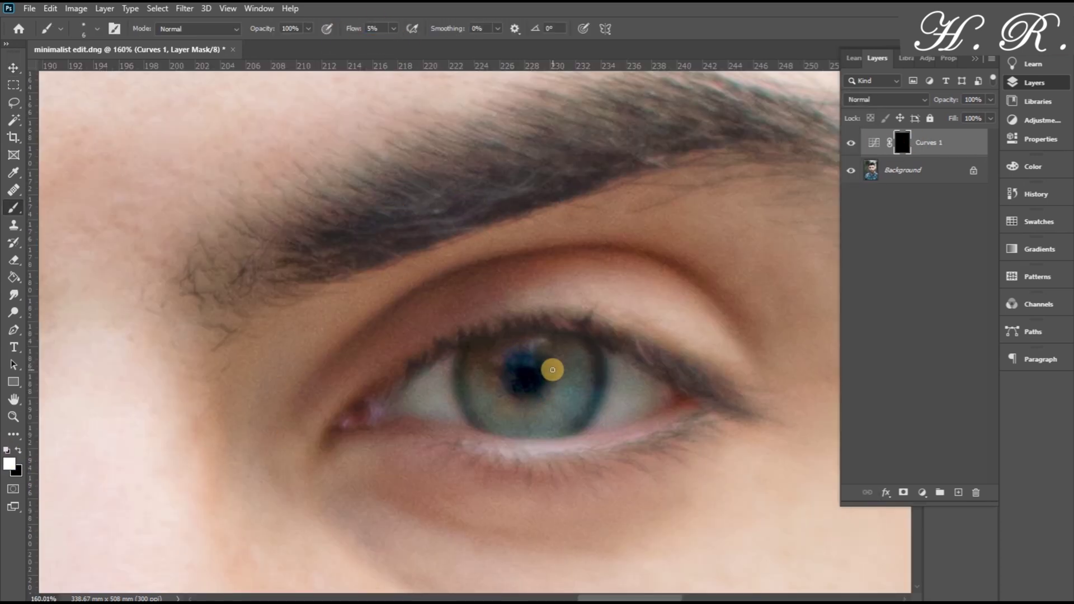
pyautogui.scroll(5, 547, 390)
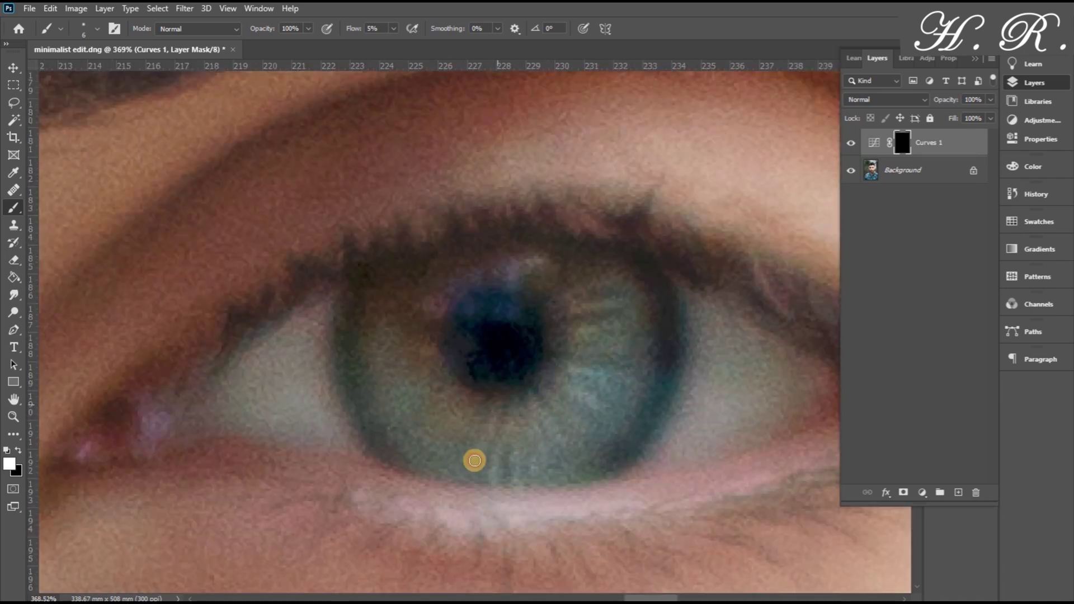
pyautogui.press('[')
pyautogui.press('[')
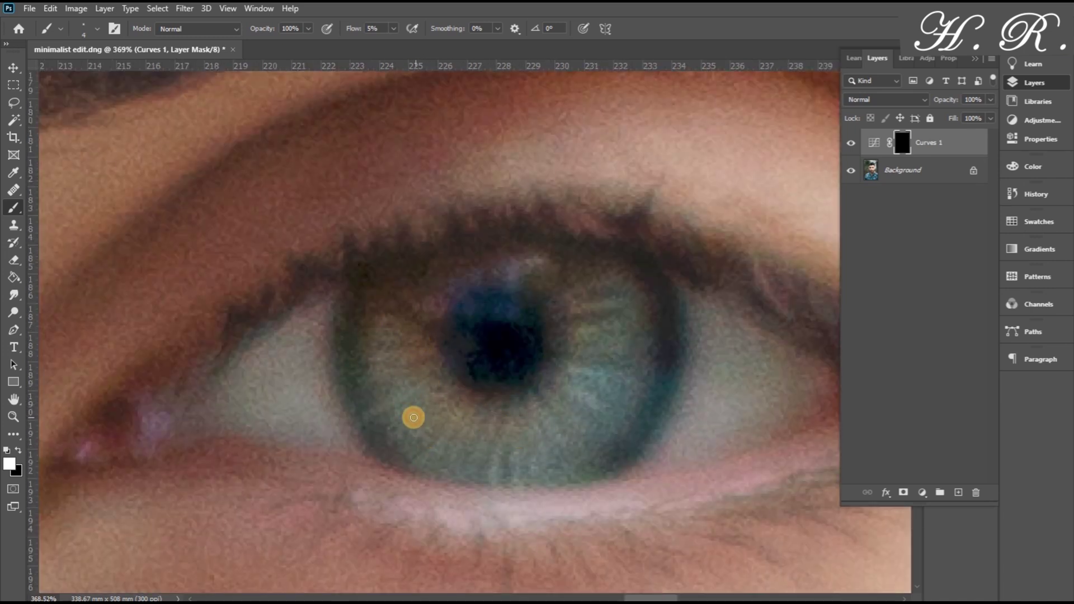
# Paint fine white radial strokes around the pupil on the Curves 1 mask to brighten the iris fibres
pyautogui.moveTo(414, 417)
pyautogui.mouseDown()
pyautogui.moveTo(432, 468)
pyautogui.moveTo(492, 423)
pyautogui.mouseUp()
pyautogui.moveTo(530, 464)
pyautogui.mouseDown()
pyautogui.moveTo(599, 436)
pyautogui.moveTo(589, 398)
pyautogui.moveTo(627, 365)
pyautogui.mouseUp()
pyautogui.moveTo(628, 280); pyautogui.dragTo(564, 387)
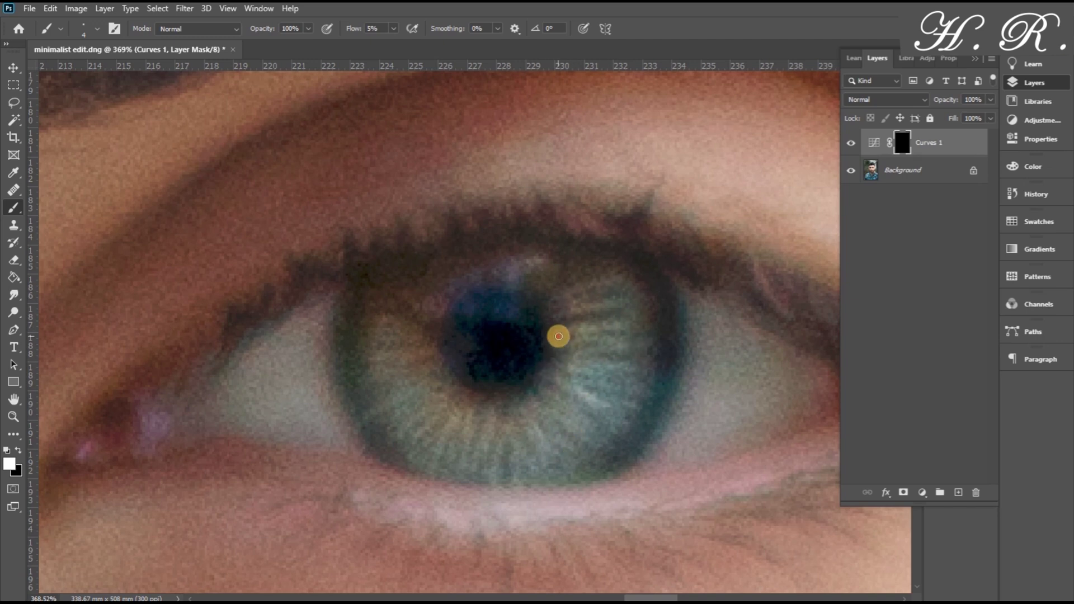
pyautogui.moveTo(484, 433); pyautogui.dragTo(520, 457)
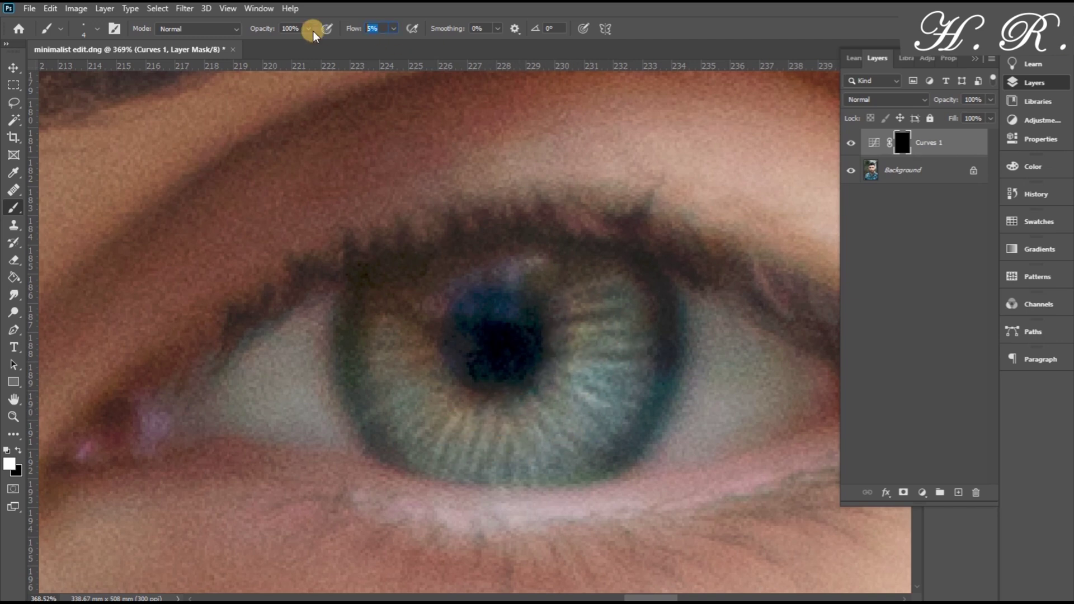
# Raise the brush flow to 9% and paint more white radial strokes over the iris fibres beside and below the pupil
pyautogui.write('9')
pyautogui.click(649, 371)
pyautogui.moveTo(561, 420)
pyautogui.mouseDown()
pyautogui.moveTo(559, 345)
pyautogui.moveTo(607, 307)
pyautogui.mouseUp()
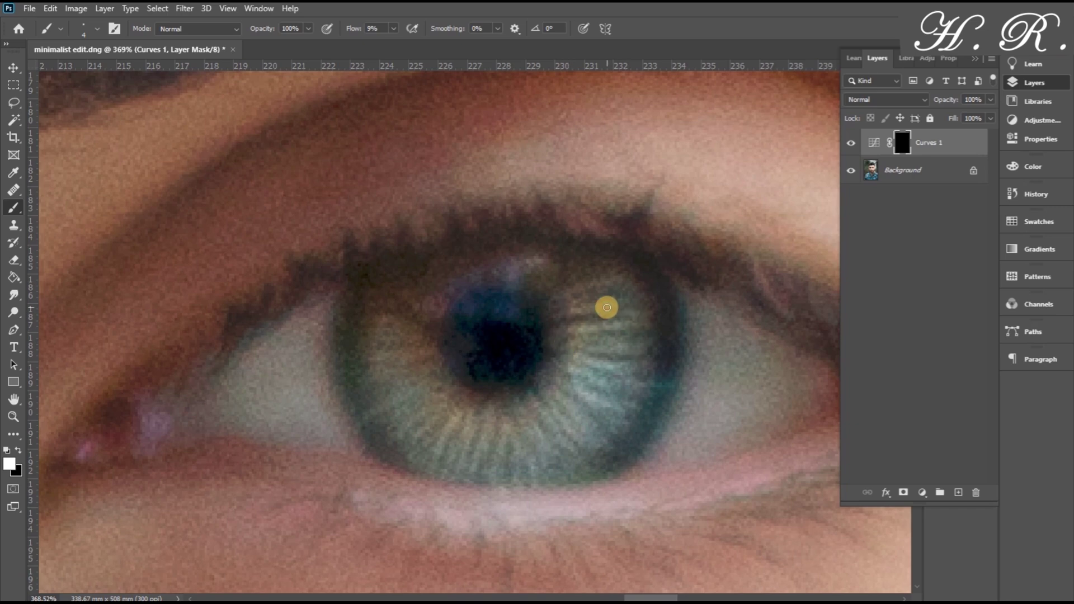
pyautogui.moveTo(517, 429)
pyautogui.mouseDown()
pyautogui.moveTo(448, 448)
pyautogui.moveTo(408, 357)
pyautogui.moveTo(544, 424)
pyautogui.mouseUp()
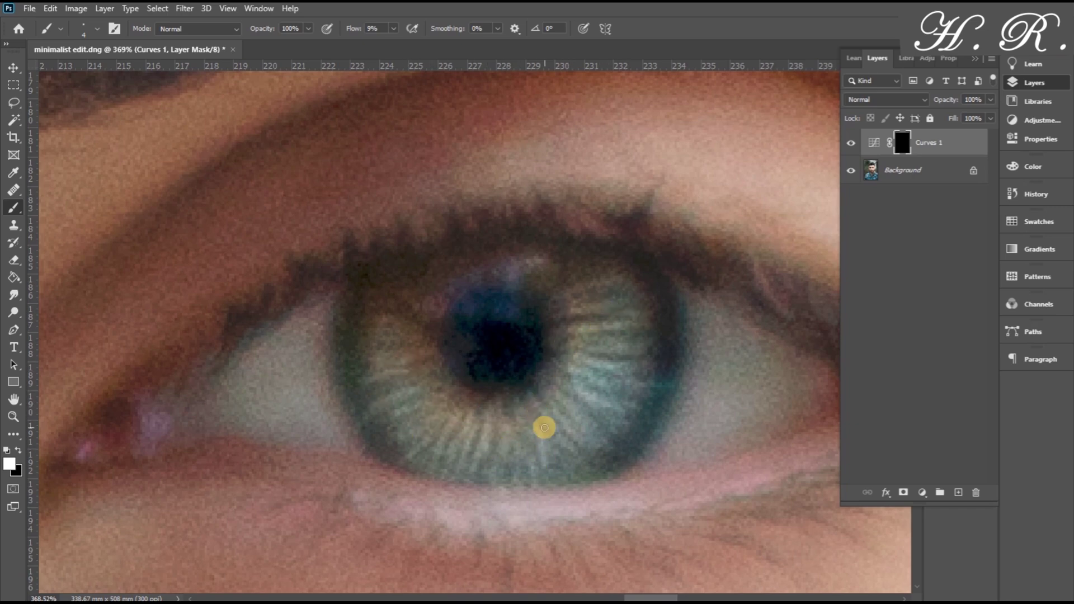
# Toggle the Curves 1 layer's visibility to compare the detailed eye before and after
pyautogui.scroll(-5, 608, 387)
pyautogui.scroll(-4, 607, 388)
pyautogui.scroll(2, 554, 240)
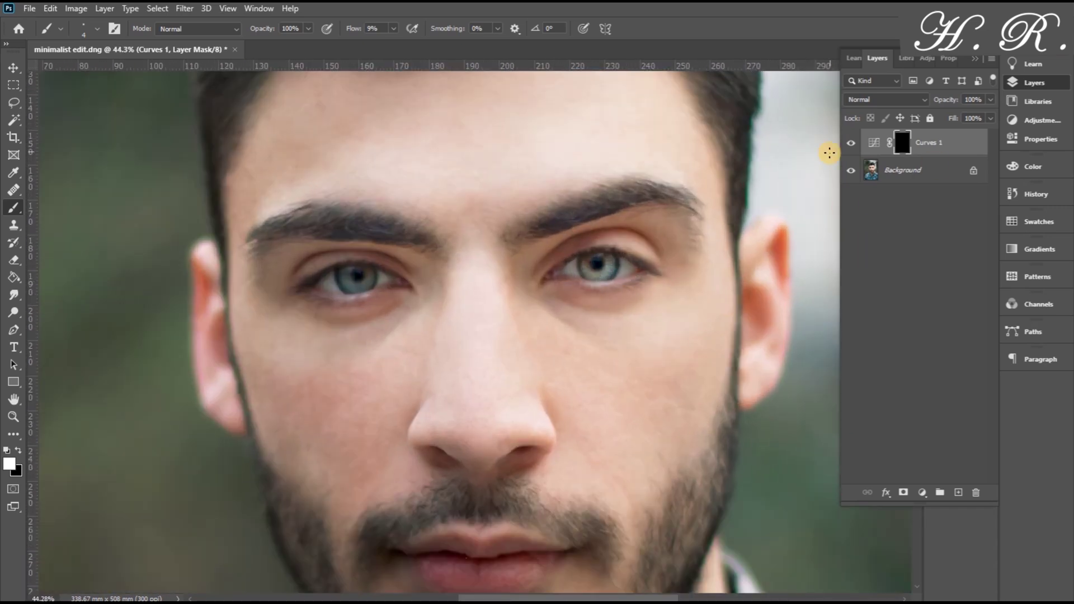
pyautogui.click(851, 143)
pyautogui.click(851, 141)
pyautogui.scroll(3, 575, 254)
pyautogui.hotkey('alt', '[')
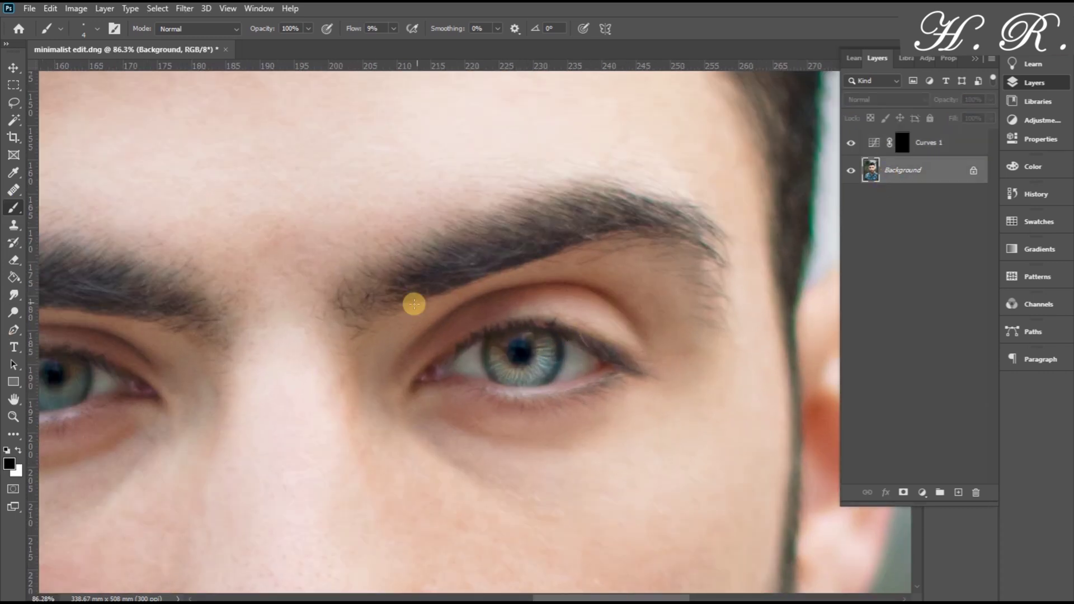
pyautogui.rightClick(477, 297)
pyautogui.moveTo(475, 290); pyautogui.dragTo(509, 289)
pyautogui.moveTo(422, 211); pyautogui.dragTo(486, 294)
pyautogui.hotkey('ctrl', 'z')
pyautogui.click(394, 28)
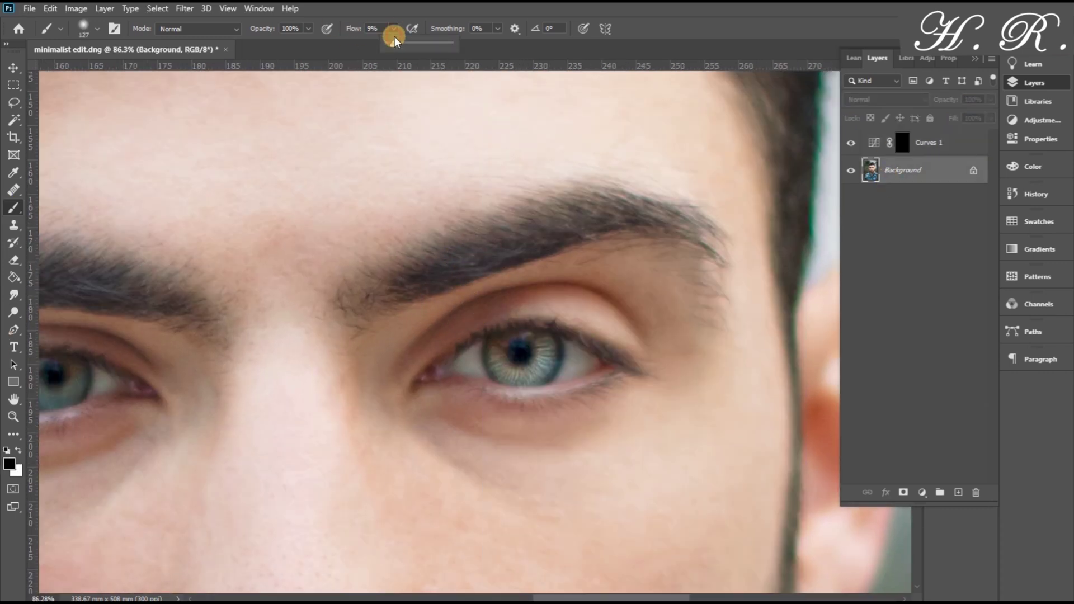
pyautogui.moveTo(392, 43); pyautogui.dragTo(475, 51)
pyautogui.keyDown('alt'); pyautogui.rightClick(450, 247); pyautogui.keyUp('alt')
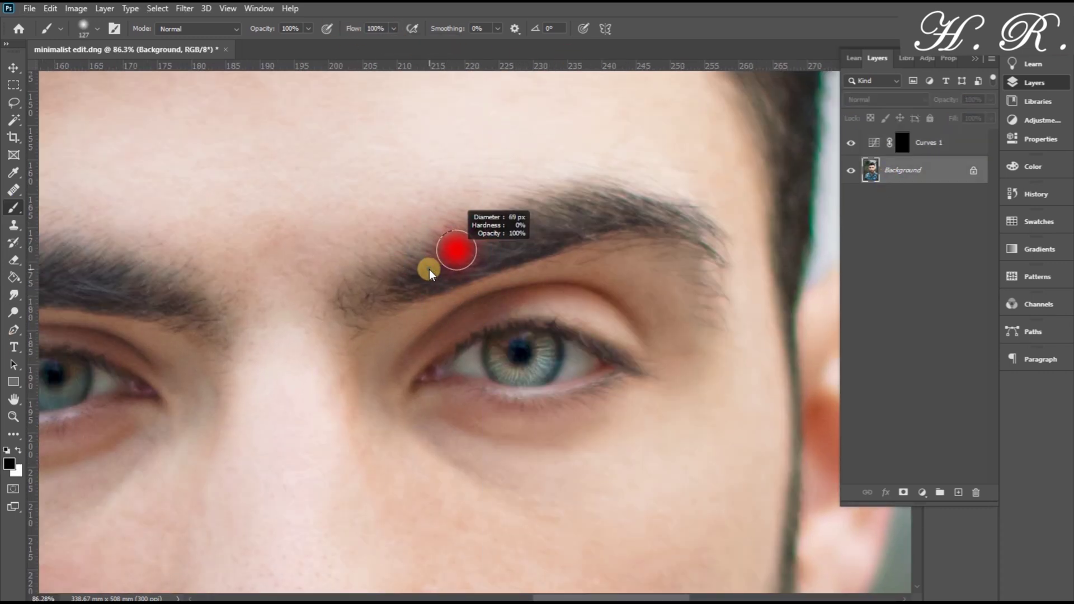
pyautogui.moveTo(434, 261)
pyautogui.mouseDown()
pyautogui.moveTo(486, 327)
pyautogui.moveTo(493, 308)
pyautogui.moveTo(473, 337)
pyautogui.moveTo(445, 318)
pyautogui.moveTo(488, 319)
pyautogui.mouseUp()
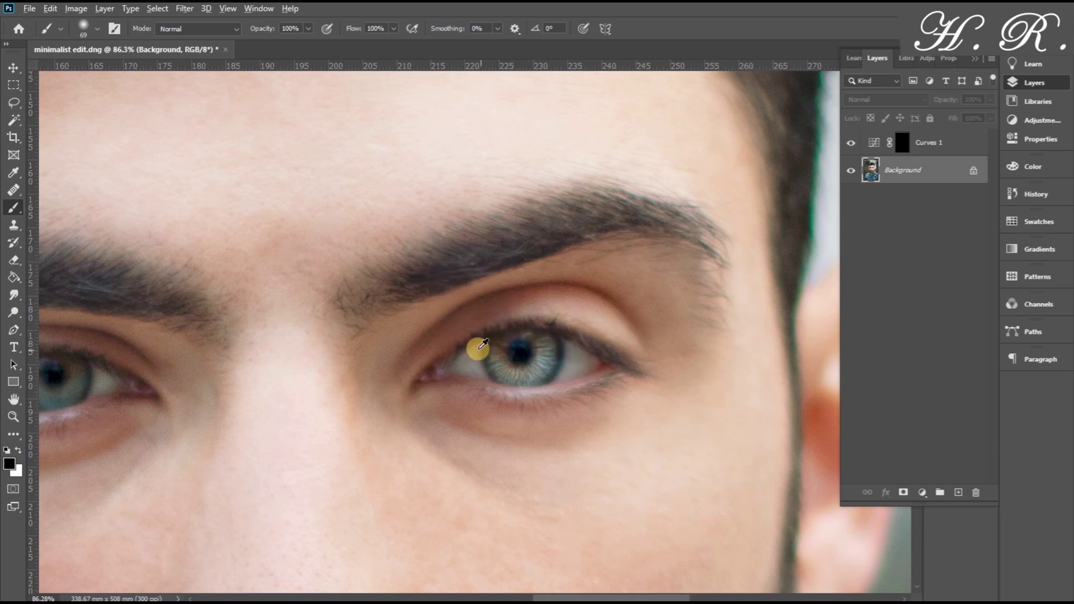
# Switch the paint colour to white for the Curves 1 mask, and toggle the layer's visibility to compare both eyes
pyautogui.scroll(5, 482, 350)
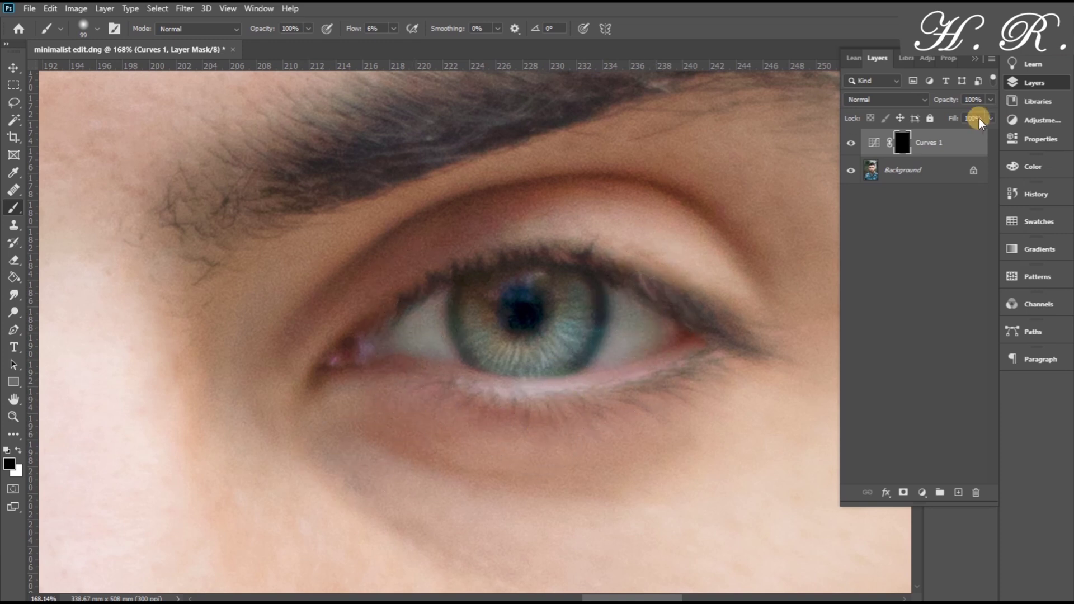
pyautogui.click(19, 450)
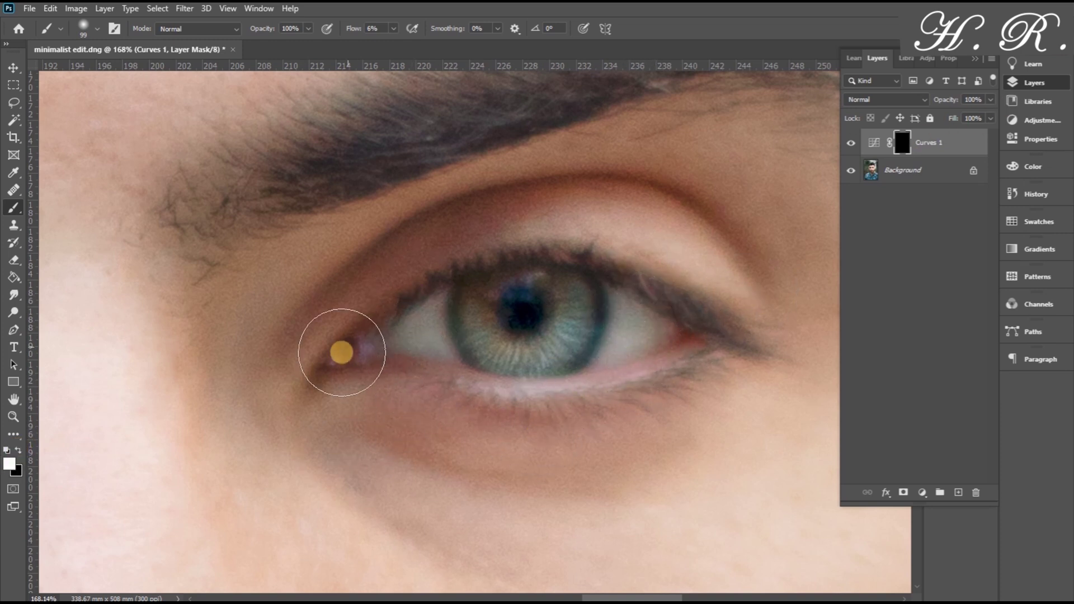
pyautogui.scroll(-5, 514, 351)
pyautogui.scroll(-4, 520, 347)
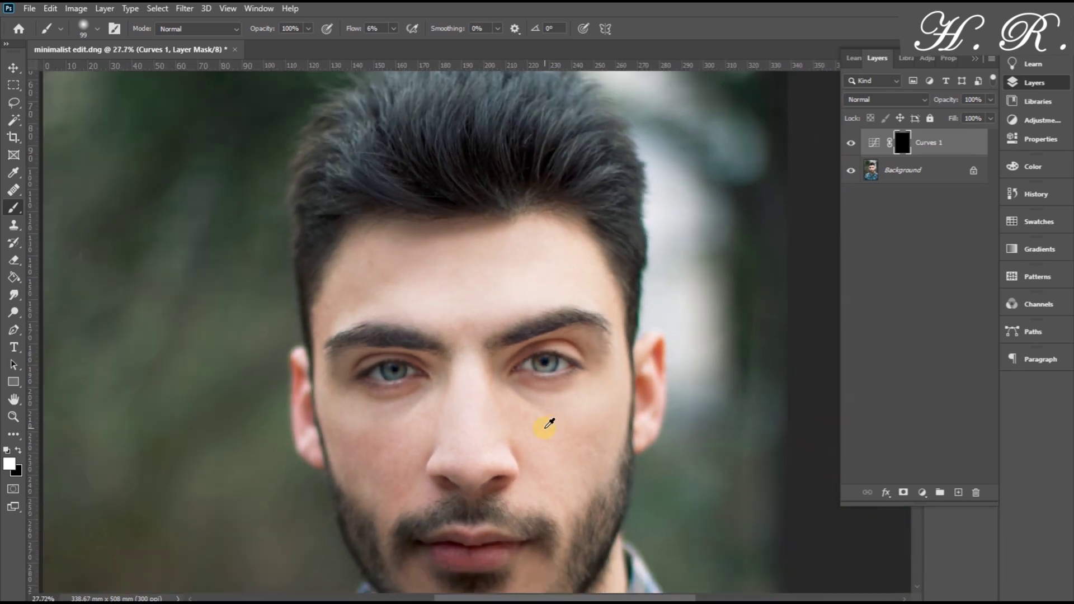
pyautogui.scroll(2, 547, 422)
pyautogui.click(850, 147)
pyautogui.click(851, 144)
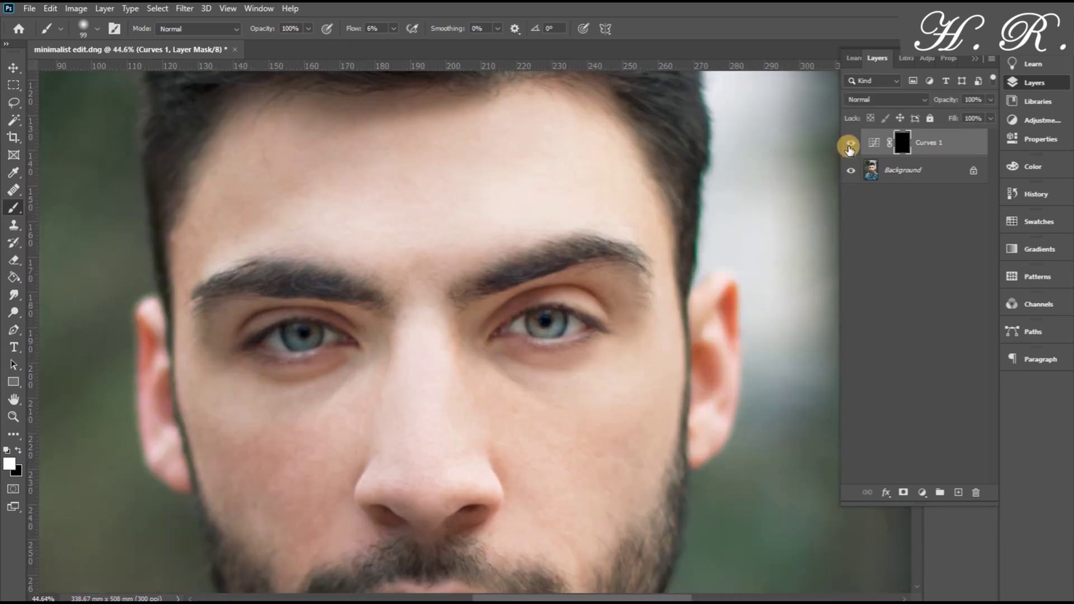
pyautogui.click(851, 143)
pyautogui.click(853, 143)
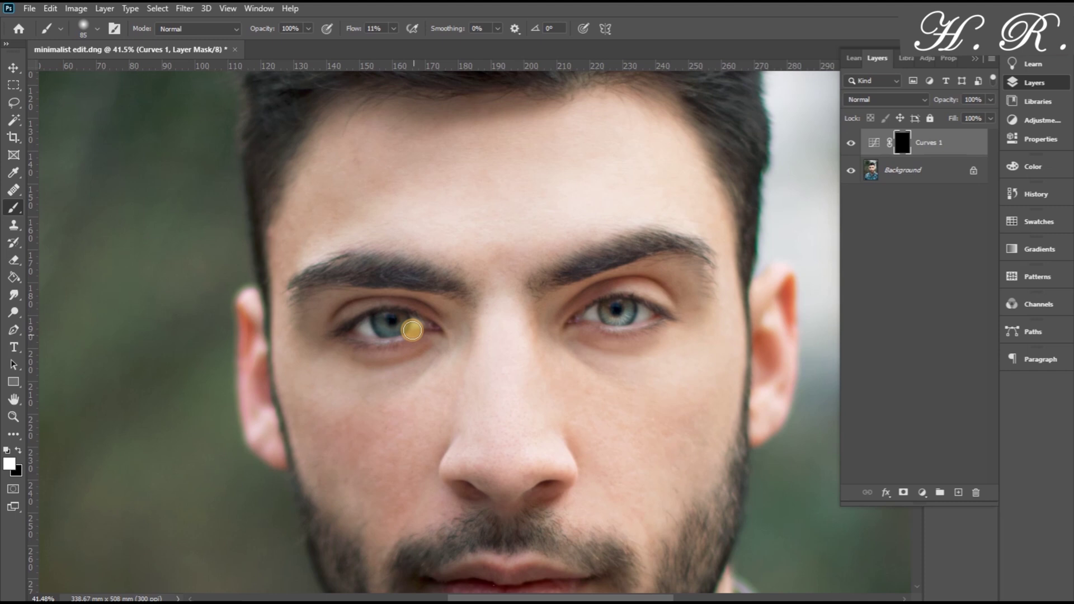
# Shrink the brush to a few pixels and paint fine white radial strokes on the other eye's iris in the Curves 1 mask
pyautogui.scroll(6, 412, 328)
pyautogui.keyDown('alt'); pyautogui.rightClick(431, 315); pyautogui.keyUp('alt')
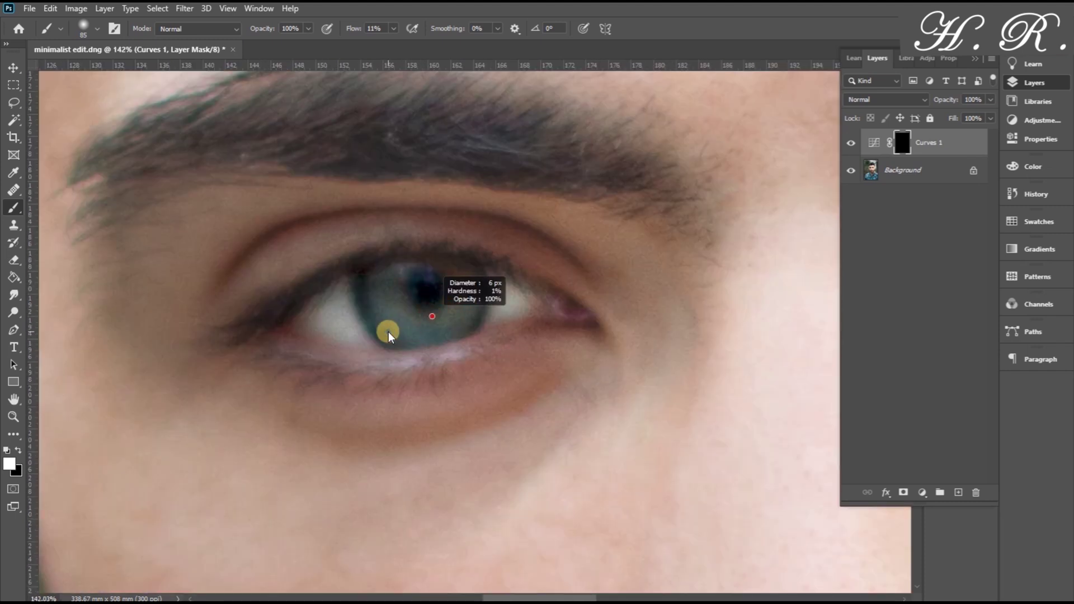
pyautogui.scroll(2, 518, 339)
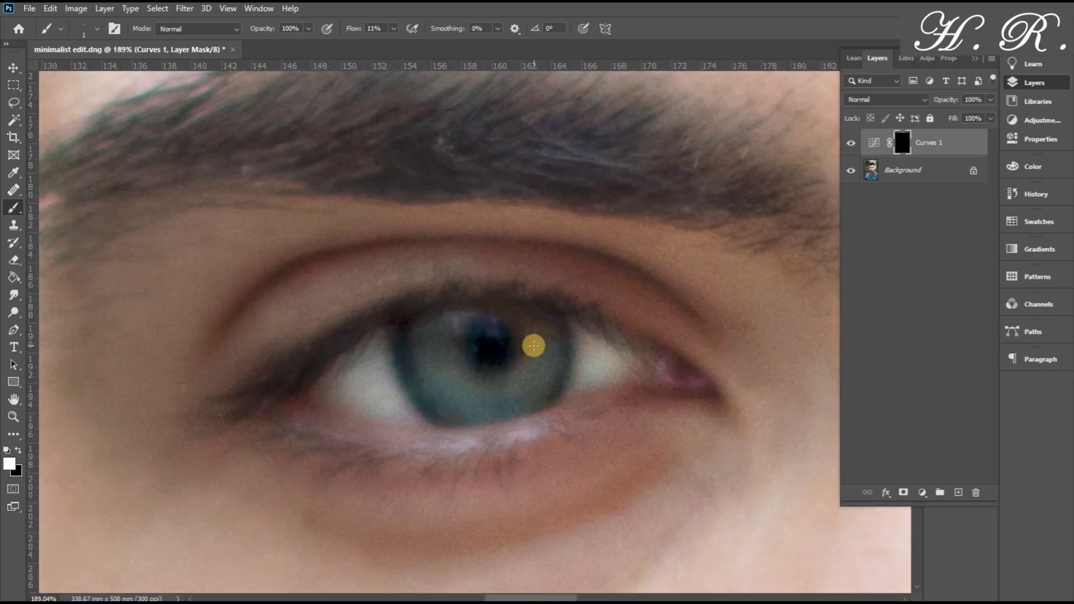
pyautogui.keyDown('alt'); pyautogui.rightClick(459, 398); pyautogui.keyUp('alt')
pyautogui.moveTo(350, 28); pyautogui.dragTo(348, 28)
pyautogui.moveTo(514, 417)
pyautogui.mouseDown()
pyautogui.moveTo(518, 356)
pyautogui.moveTo(525, 367)
pyautogui.moveTo(475, 386)
pyautogui.moveTo(444, 353)
pyautogui.moveTo(445, 412)
pyautogui.moveTo(544, 389)
pyautogui.moveTo(537, 403)
pyautogui.moveTo(490, 403)
pyautogui.mouseUp()
pyautogui.keyDown('alt'); pyautogui.rightClick(492, 393); pyautogui.keyUp('alt')
pyautogui.moveTo(351, 30); pyautogui.dragTo(359, 31)
pyautogui.moveTo(521, 371)
pyautogui.mouseDown()
pyautogui.moveTo(448, 405)
pyautogui.moveTo(522, 350)
pyautogui.moveTo(485, 394)
pyautogui.mouseUp()
# Enlarge the soft brush to about 161 px and paint lightly across that same eye on the Curves 1 mask
pyautogui.scroll(-5, 375, 314)
pyautogui.scroll(5, 390, 320)
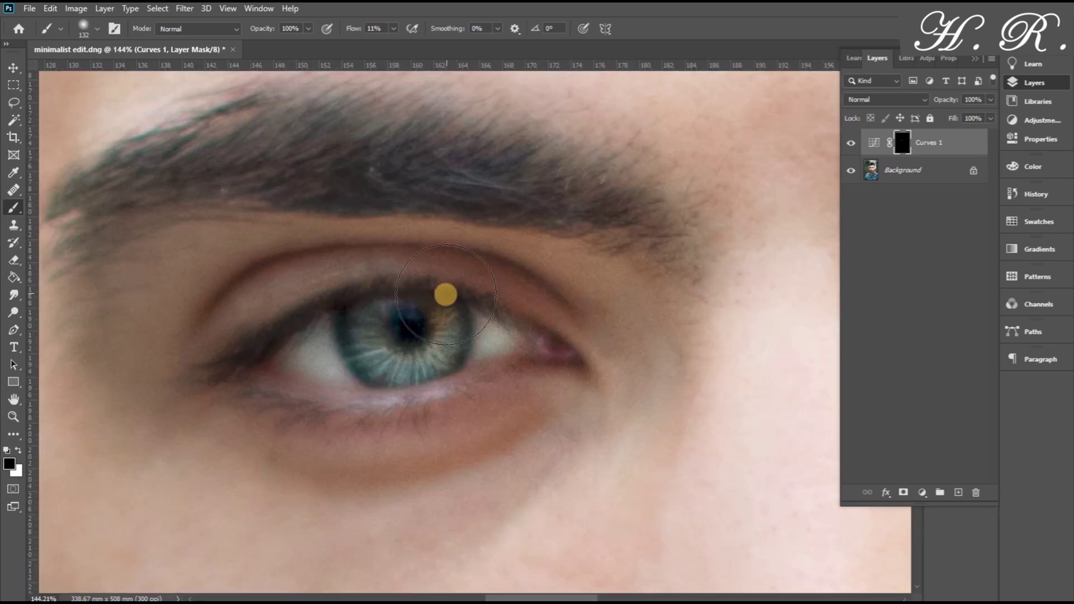
pyautogui.keyDown('alt'); pyautogui.rightClick(377, 335); pyautogui.keyUp('alt')
pyautogui.moveTo(309, 380); pyautogui.dragTo(456, 371)
pyautogui.scroll(-8, 444, 379)
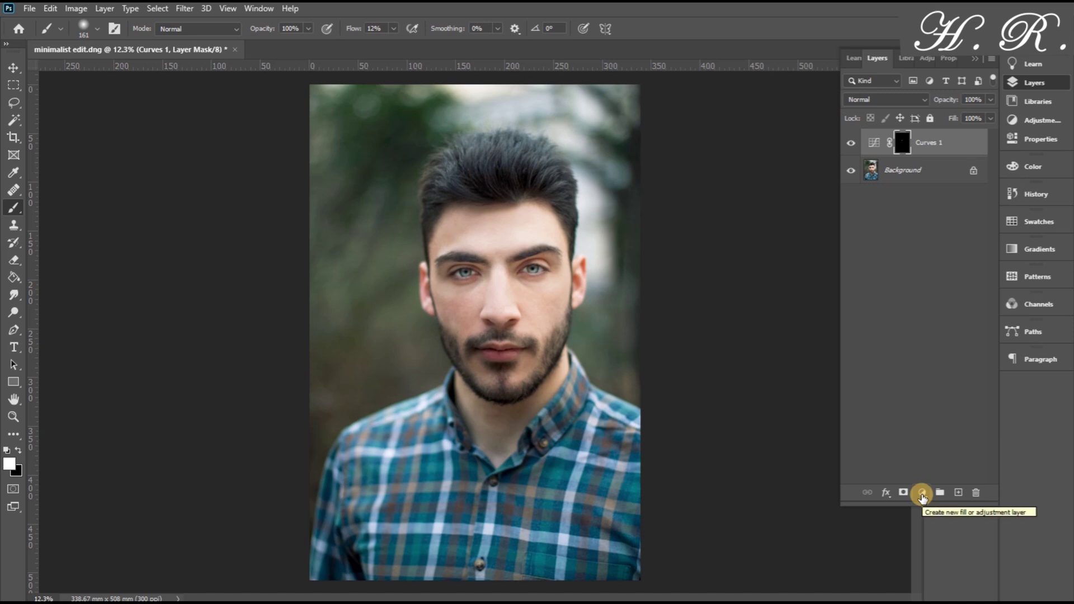
# Merge the Curves 1 layer and the Background into a single Background layer
pyautogui.click(900, 170)
pyautogui.rightClick(901, 171)
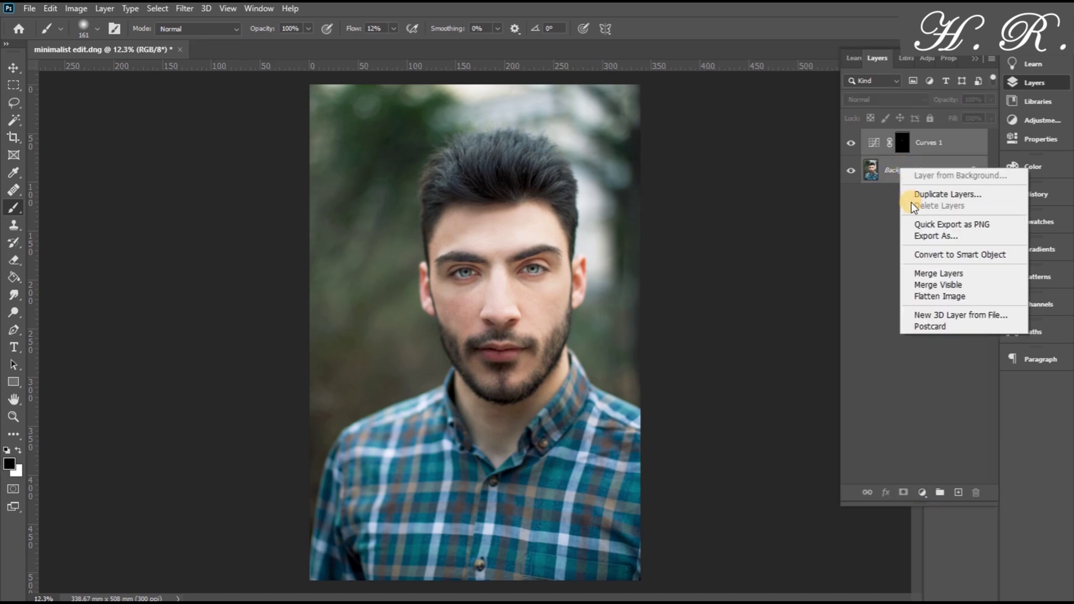
pyautogui.click(960, 271)
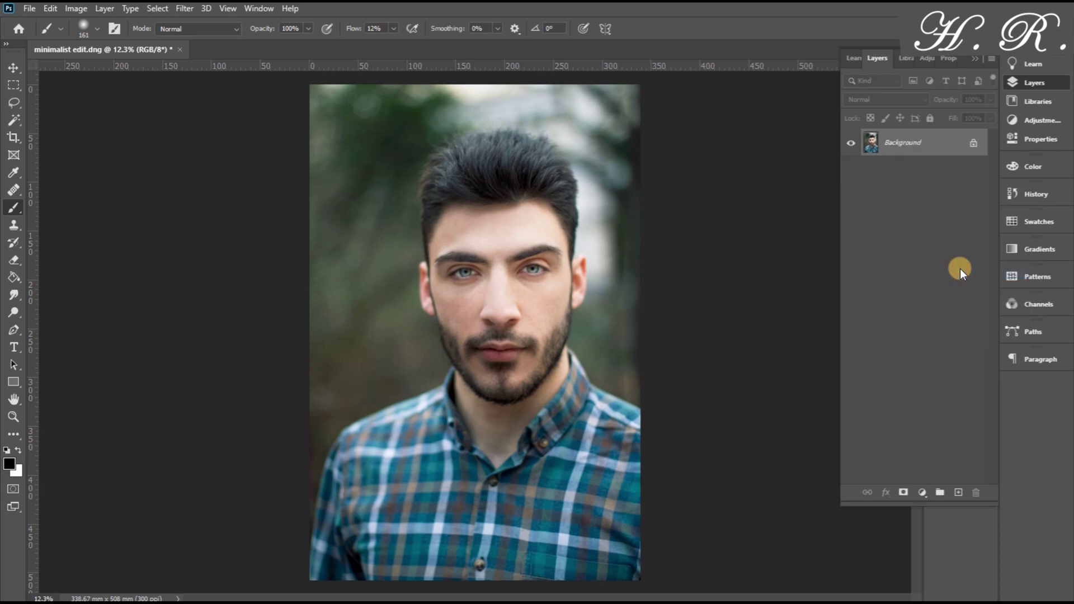
# Save the portrait to the Desktop as a JPEG named photoshoped, at Maximum quality 12 with Baseline Optimized format
pyautogui.hotkey('ctrl', 'shift', 's')
pyautogui.click(584, 413)
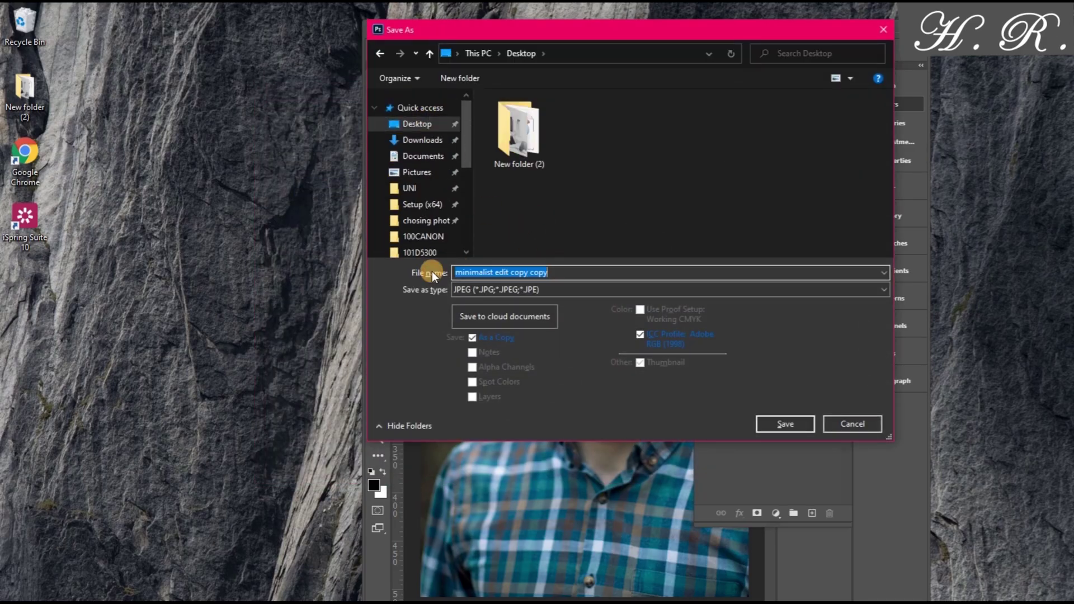
pyautogui.write('photoshoped')
pyautogui.click(785, 423)
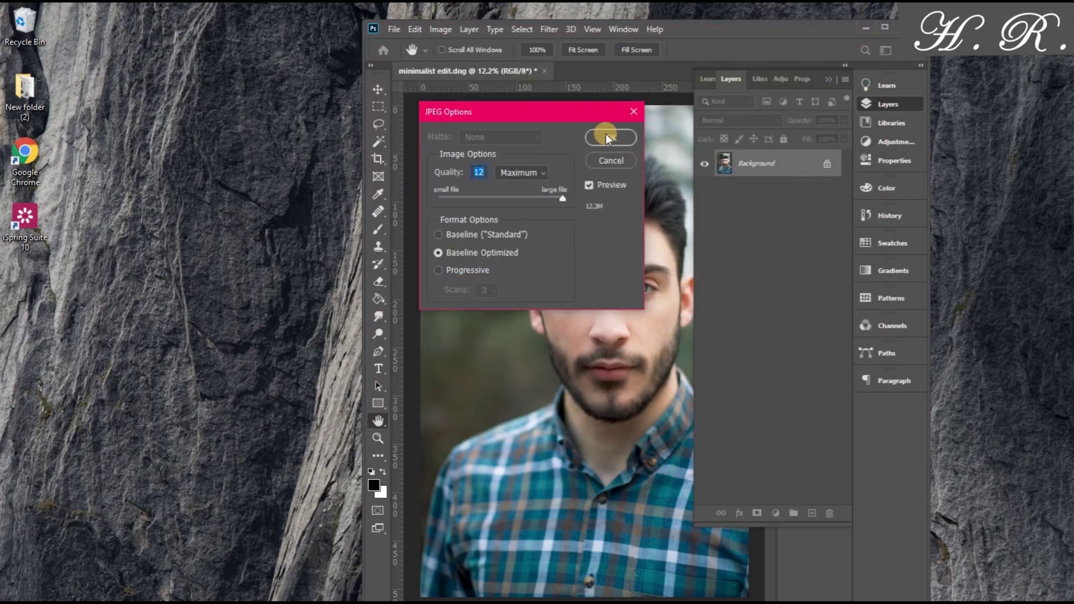
pyautogui.click(607, 137)
# Open the exported photoshoped.jpg in Photos and flip back and forth between it and original.CR2 to compare the retouch
pyautogui.doubleClick(484, 280)
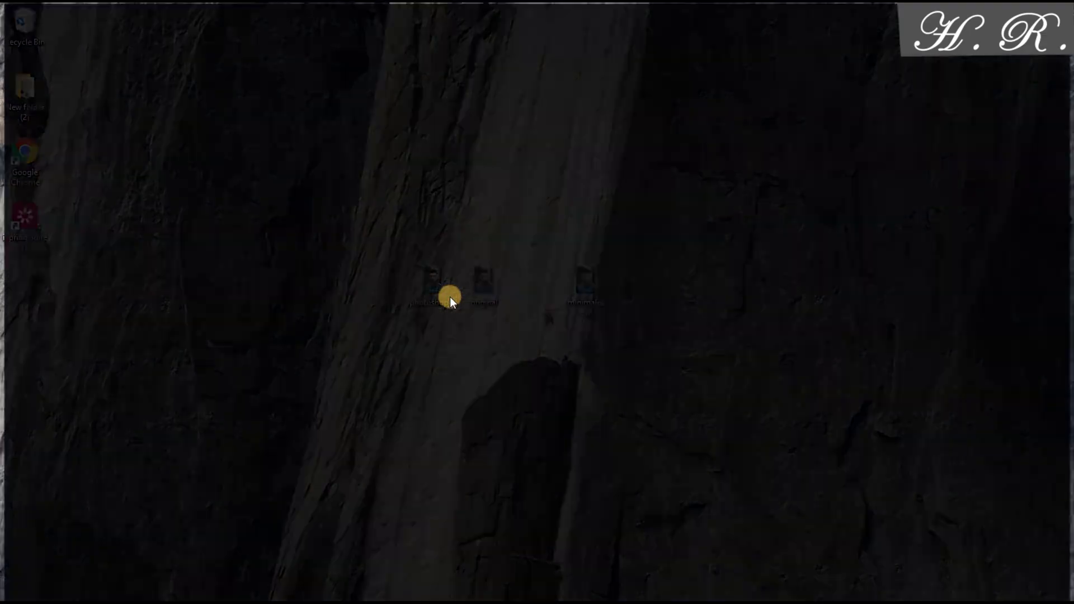
pyautogui.doubleClick(434, 282)
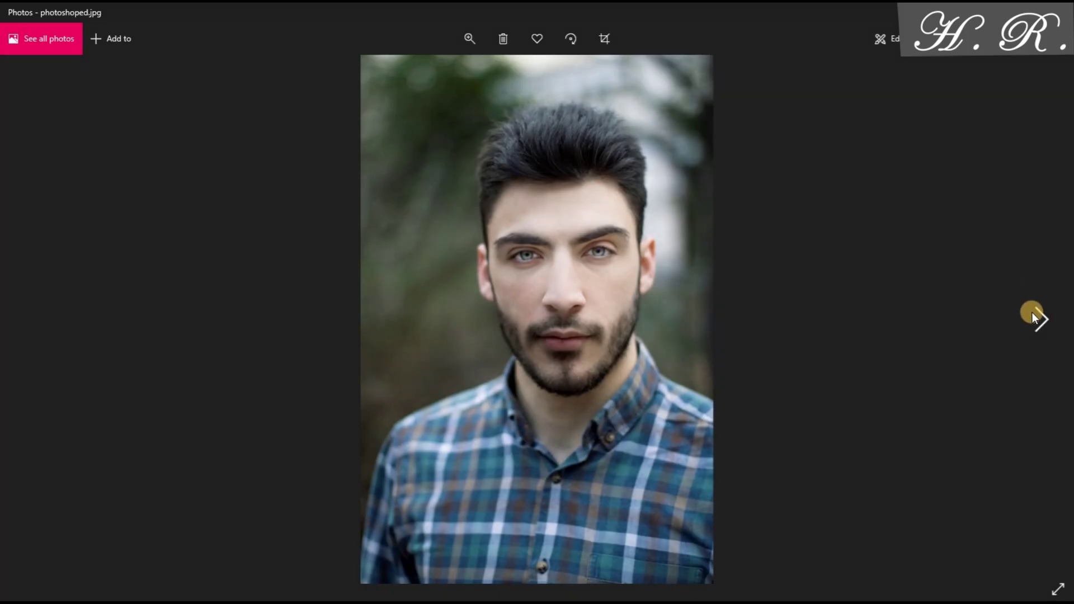
pyautogui.click(1035, 318)
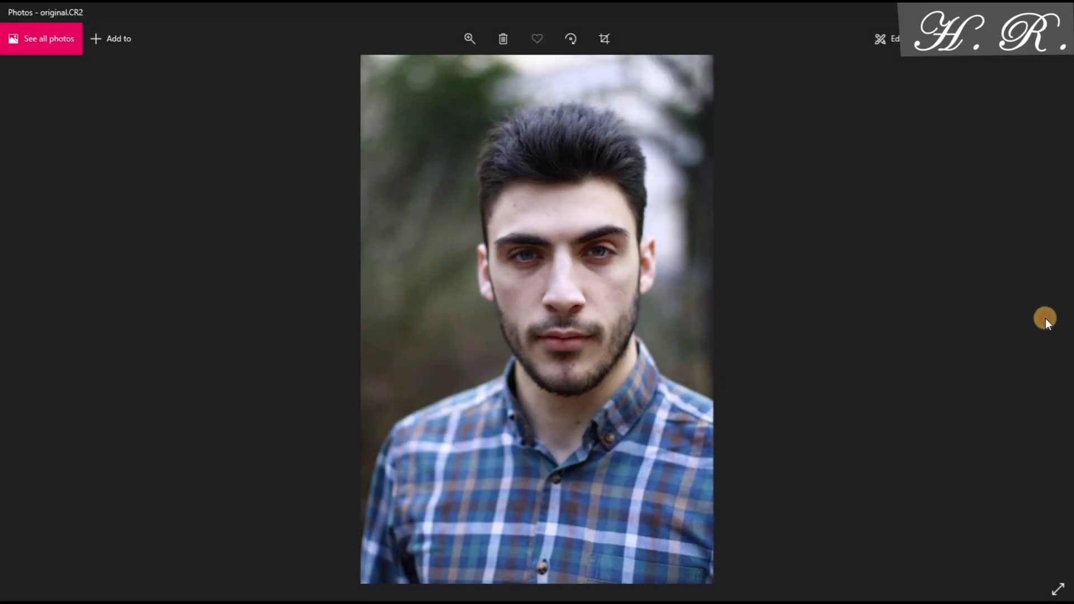
pyautogui.click(31, 331)
pyautogui.click(1070, 348)
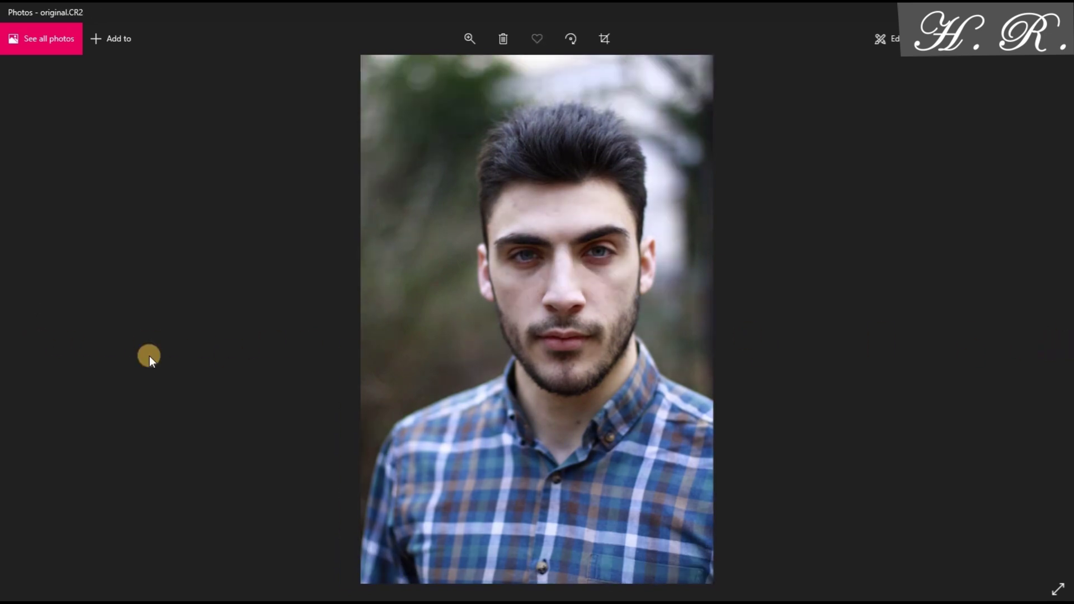
pyautogui.click(11, 356)
pyautogui.click(1048, 307)
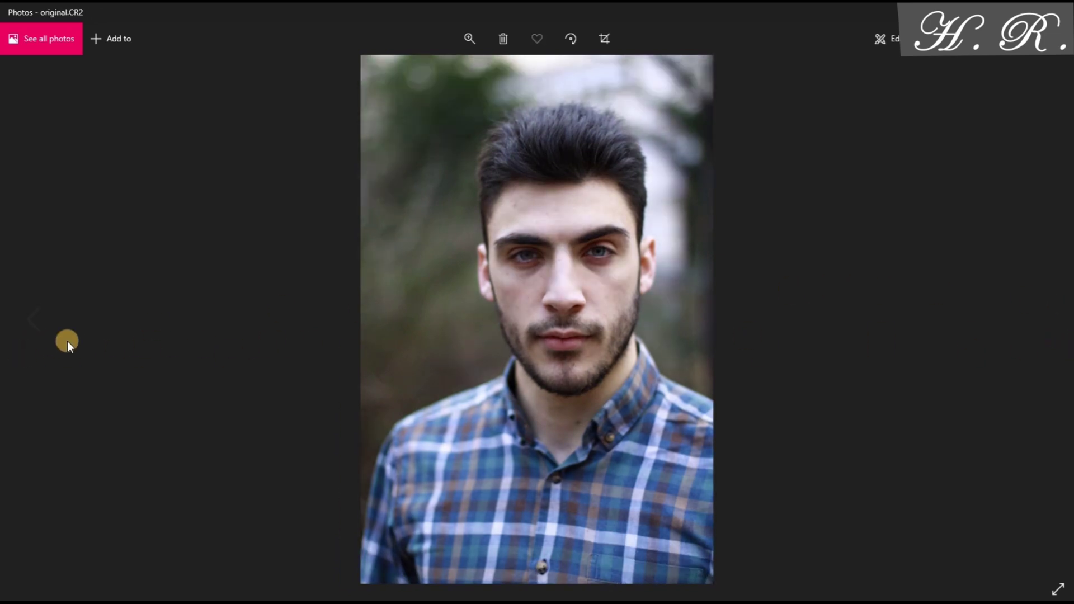
pyautogui.click(35, 332)
pyautogui.click(1033, 330)
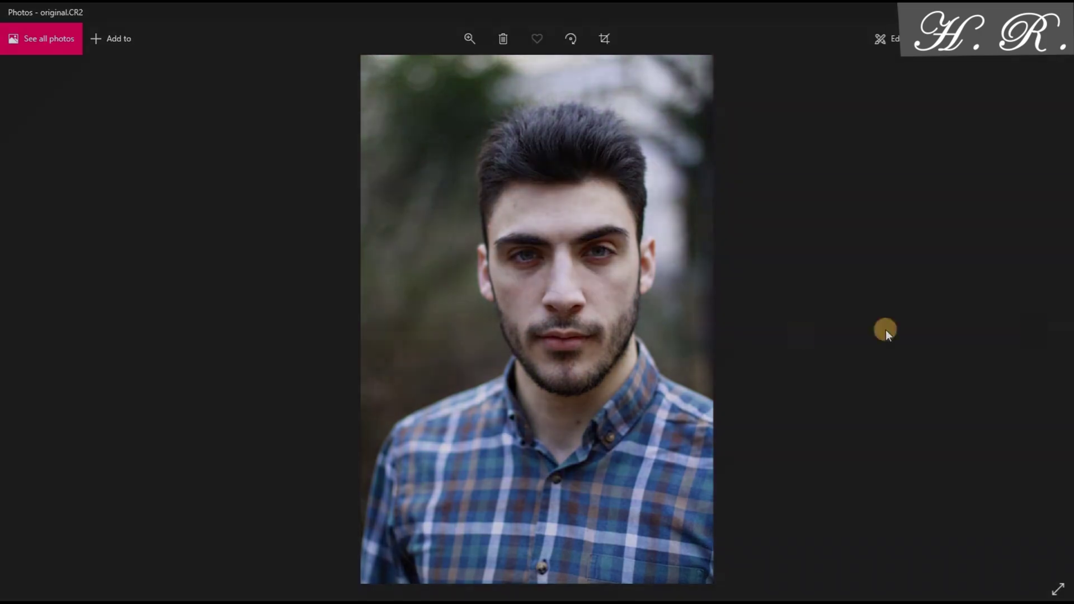